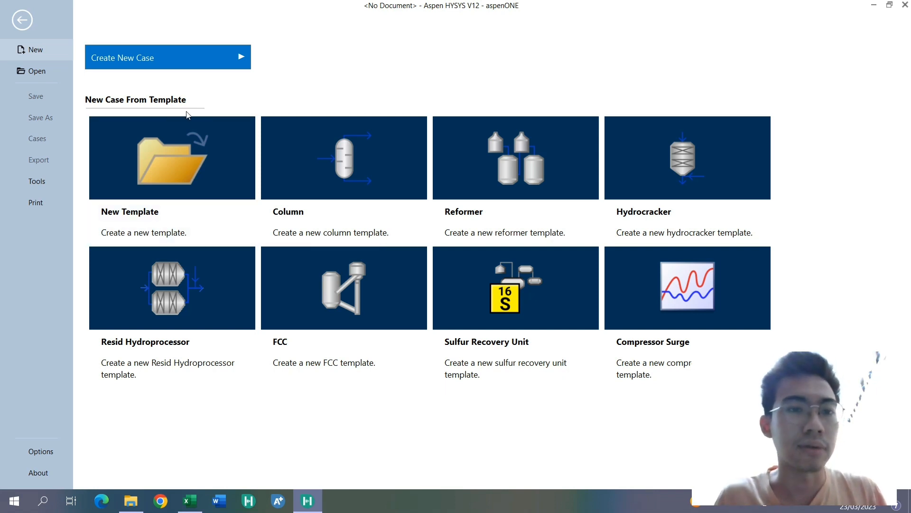
# - Create a new case and add a component list from the HYSYS databank
pyautogui.click(200, 65)
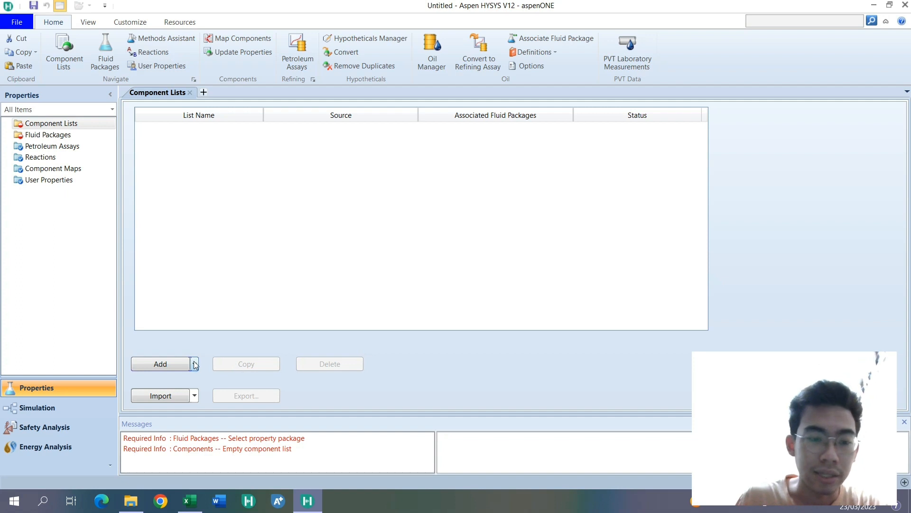
pyautogui.click(162, 364)
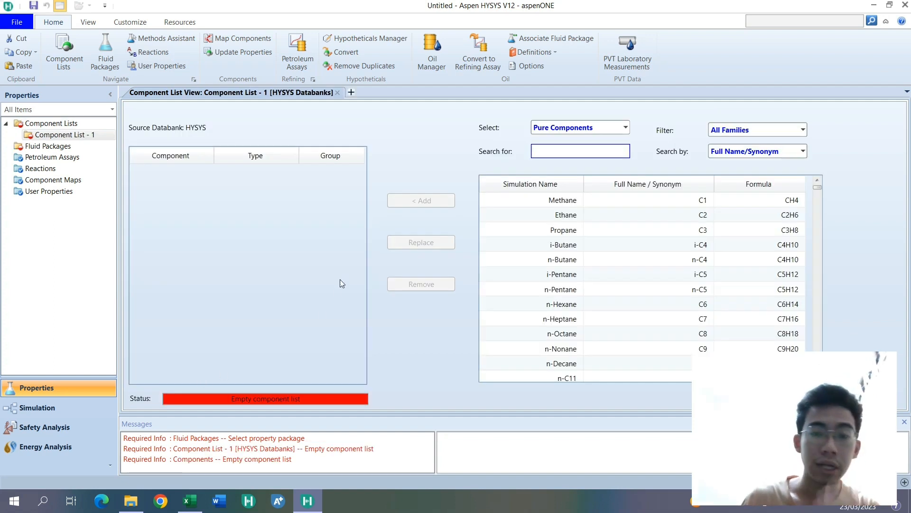
# - Add the pure components from Methane through n-C20 to the component list
pyautogui.click(525, 202)
pyautogui.scroll(-1, 539, 291)
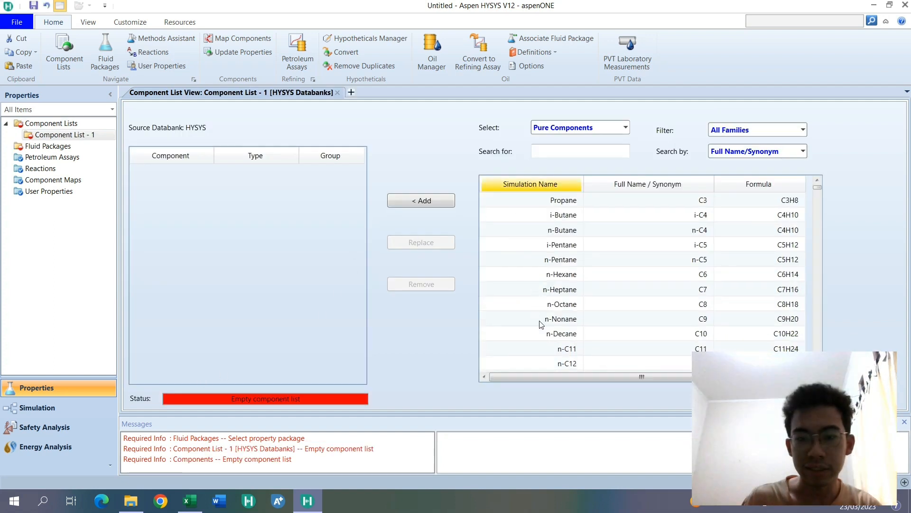
pyautogui.scroll(-5, 539, 324)
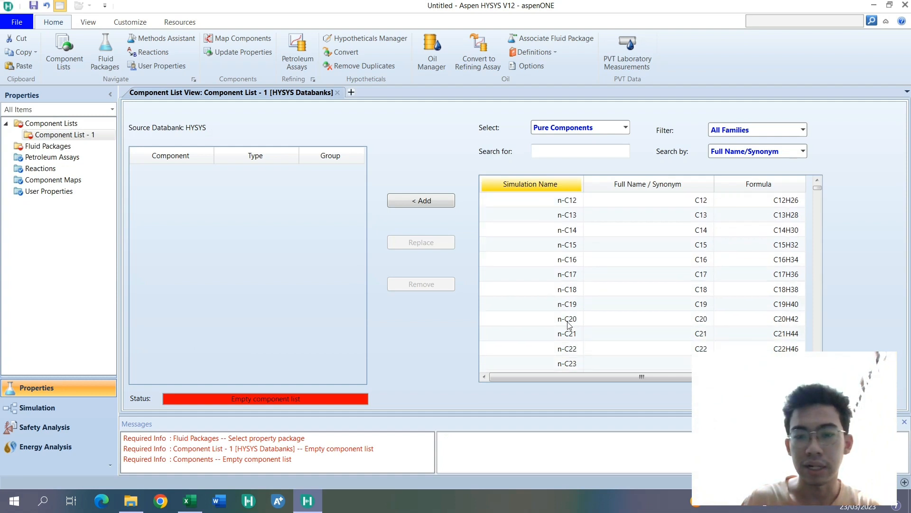
pyautogui.keyDown('shift'); pyautogui.click(569, 326); pyautogui.keyUp('shift')
pyautogui.click(420, 202)
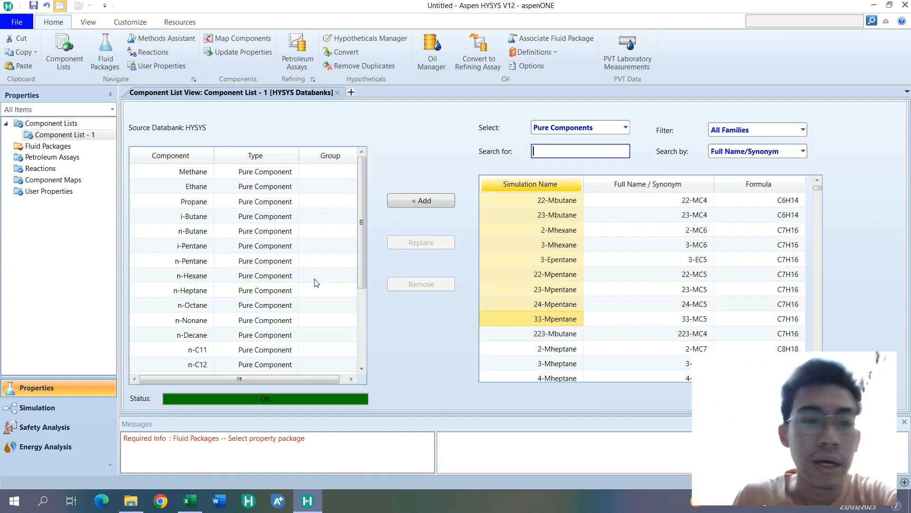
pyautogui.scroll(-3, 187, 201)
pyautogui.scroll(3, 188, 201)
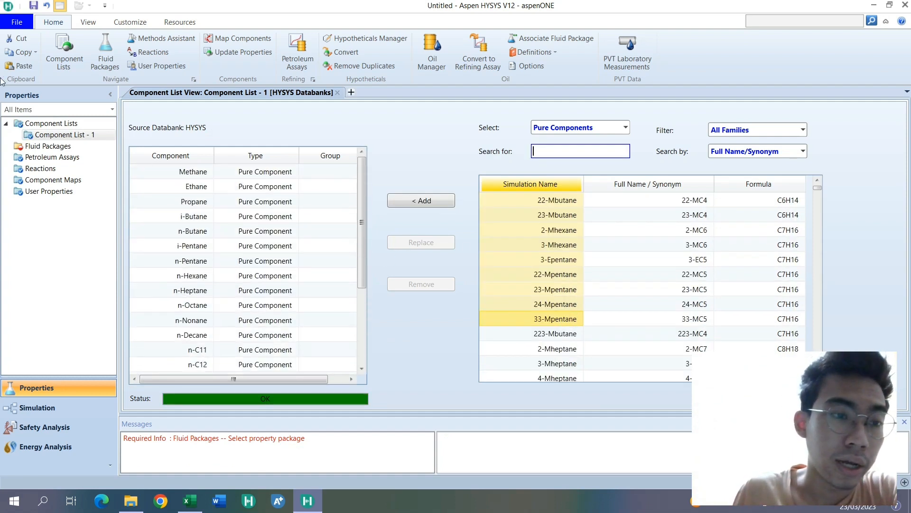
# - Rename the component list as True Component Approach
pyautogui.click(50, 123)
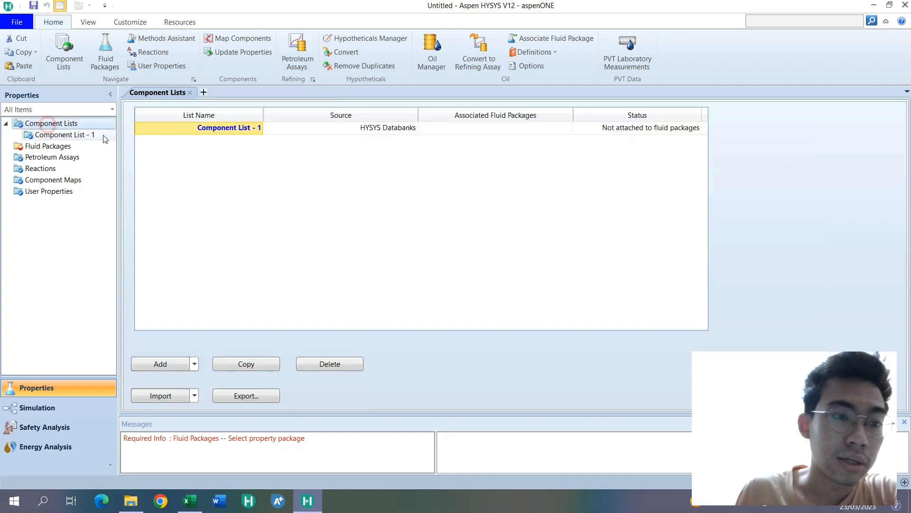
pyautogui.doubleClick(217, 129)
pyautogui.write('True Com')
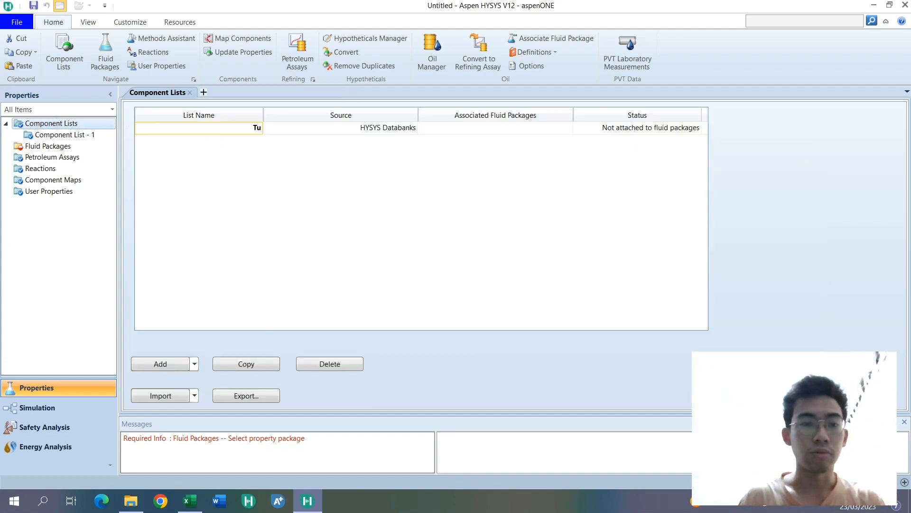
pyautogui.write('ponent')
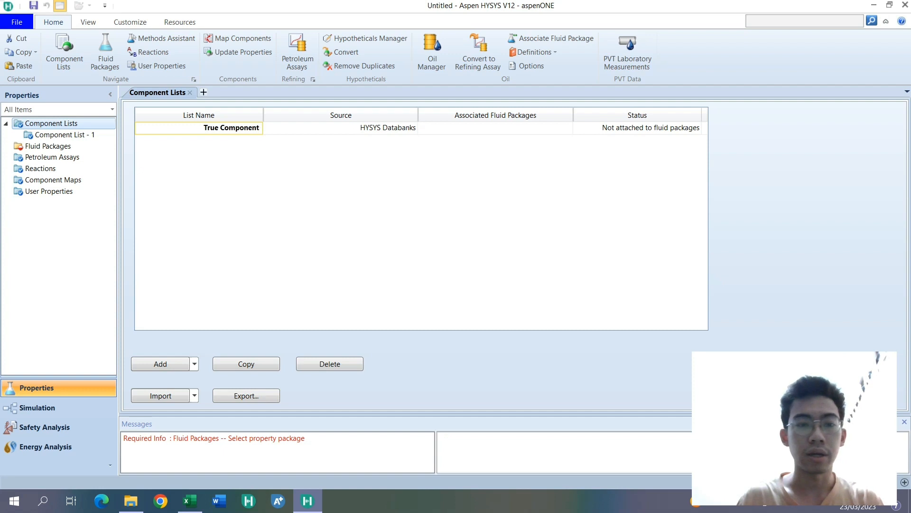
pyautogui.write(' Approach')
pyautogui.press('Return')
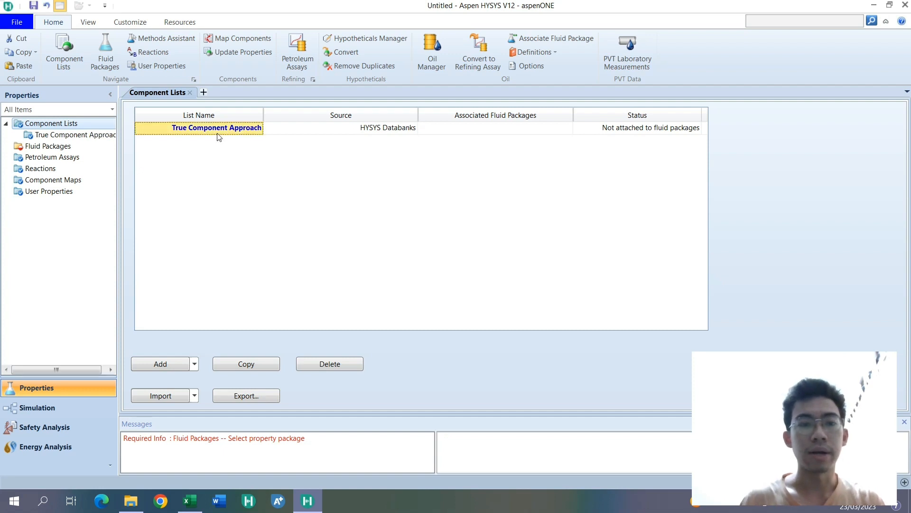
# - Open the True Component Approach list and review its selected components
pyautogui.doubleClick(101, 135)
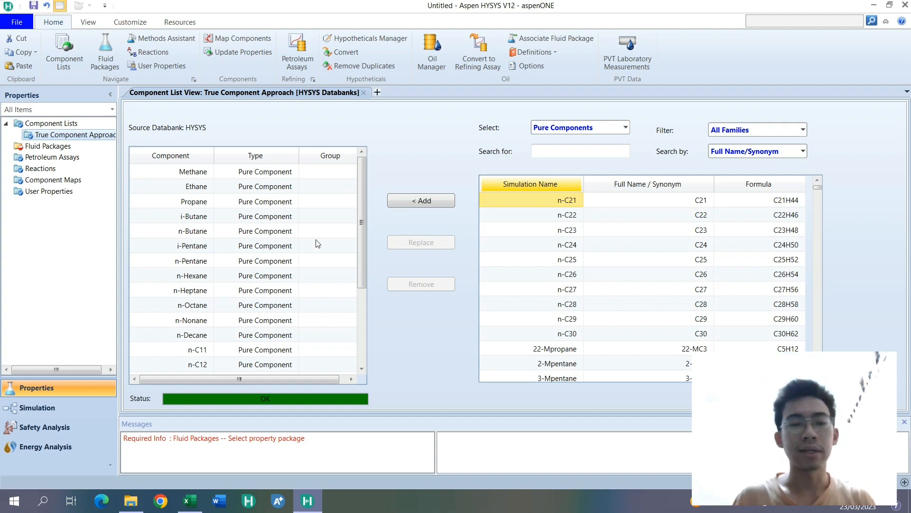
pyautogui.scroll(-3, 319, 252)
pyautogui.scroll(2, 309, 267)
pyautogui.scroll(2, 307, 268)
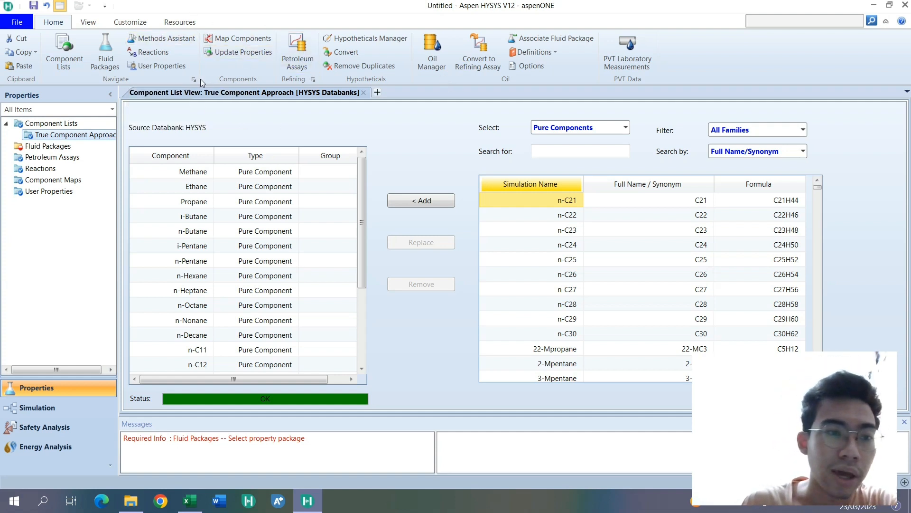
# - Try to open the Oil Manager and dismiss the resulting message
pyautogui.click(442, 71)
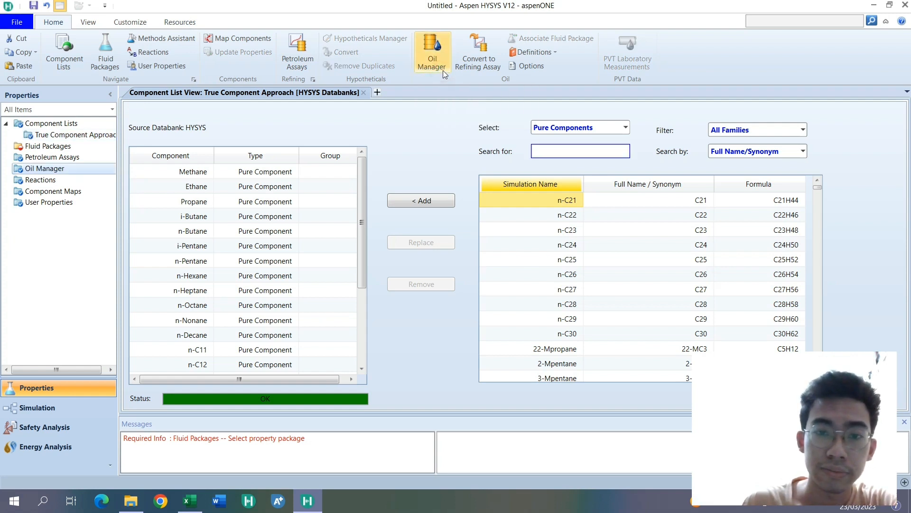
pyautogui.click(535, 295)
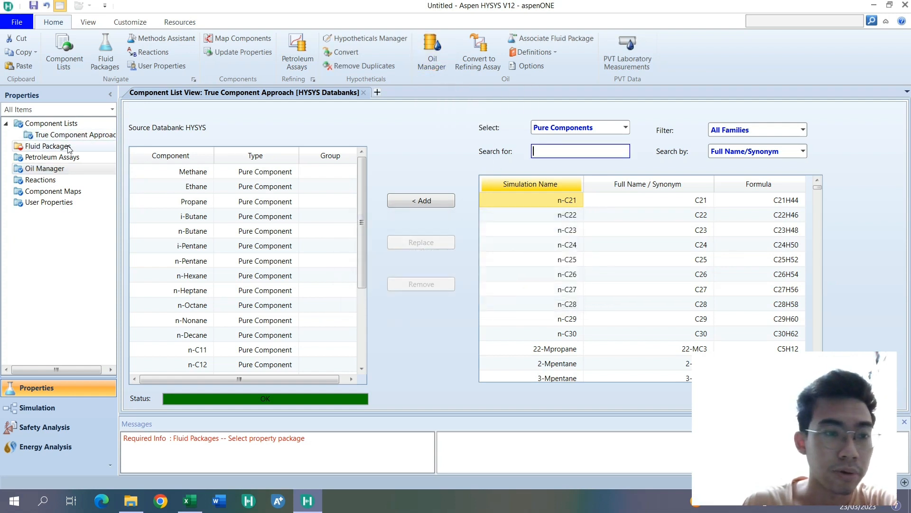
# - Add a HYSYS fluid package and select Peng-Robinson as its property package
pyautogui.click(67, 146)
pyautogui.click(195, 369)
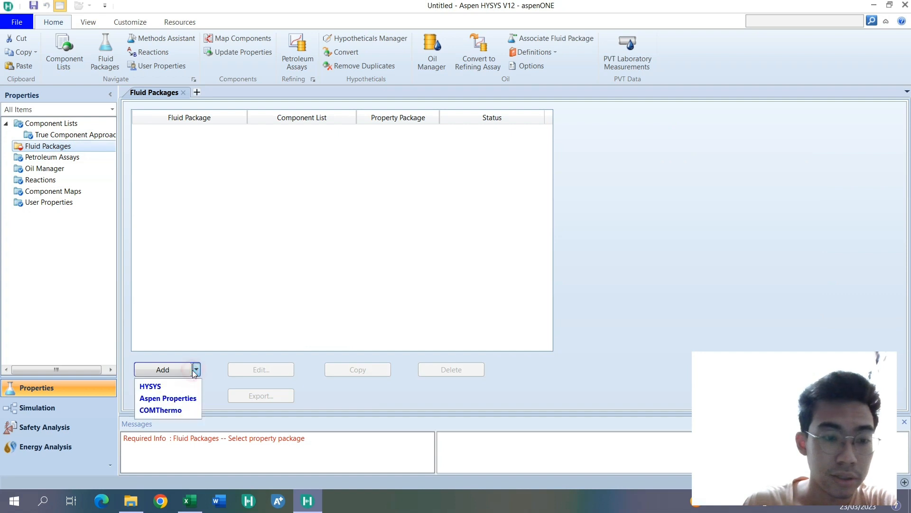
pyautogui.click(163, 369)
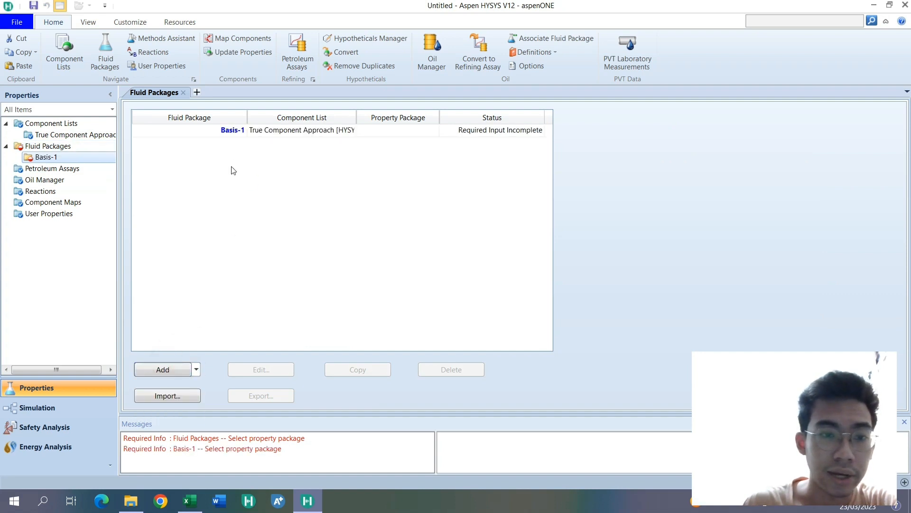
pyautogui.scroll(-10, 203, 223)
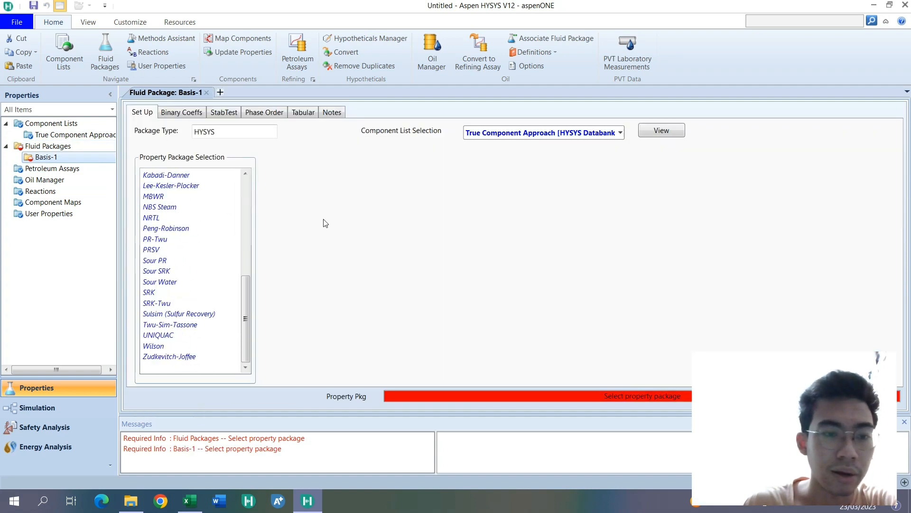
pyautogui.click(205, 227)
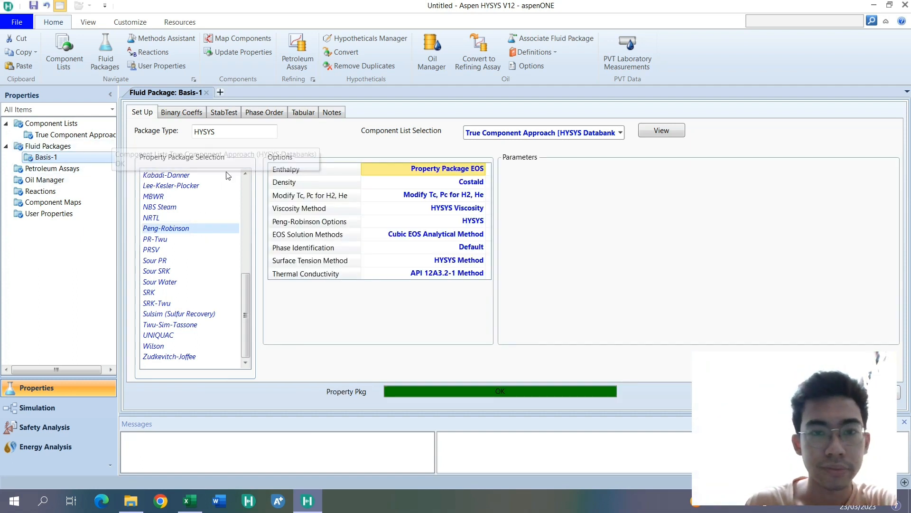
# - Add a new input assay in the Oil Manager
pyautogui.click(432, 68)
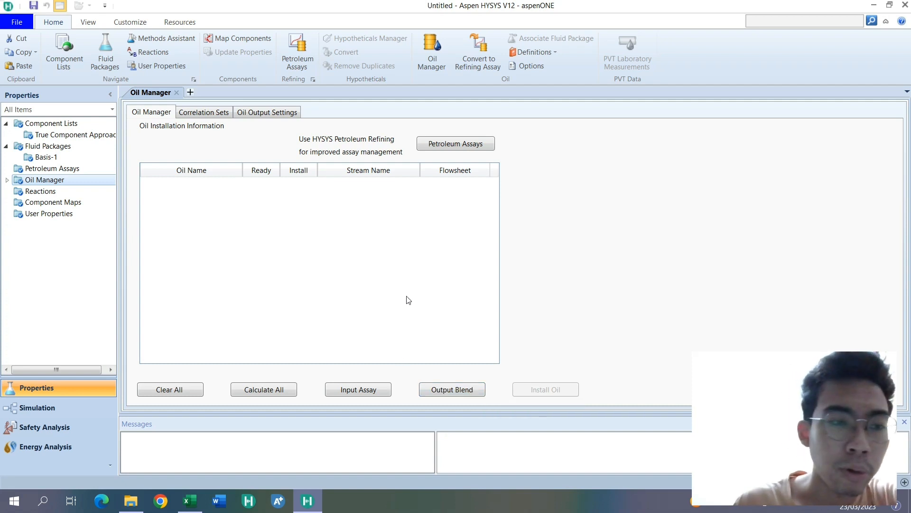
pyautogui.click(383, 392)
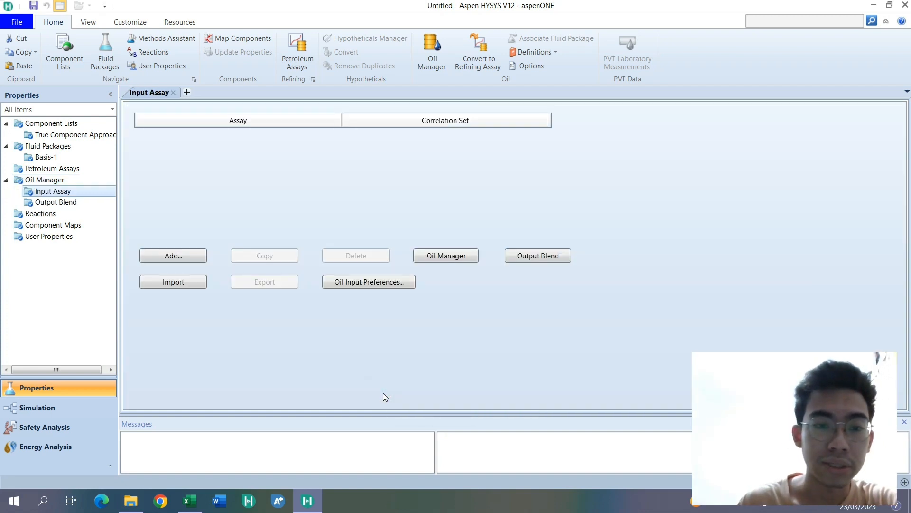
pyautogui.click(181, 257)
# - Rename the new assay as Contoh 1 and open its input data
pyautogui.click(69, 191)
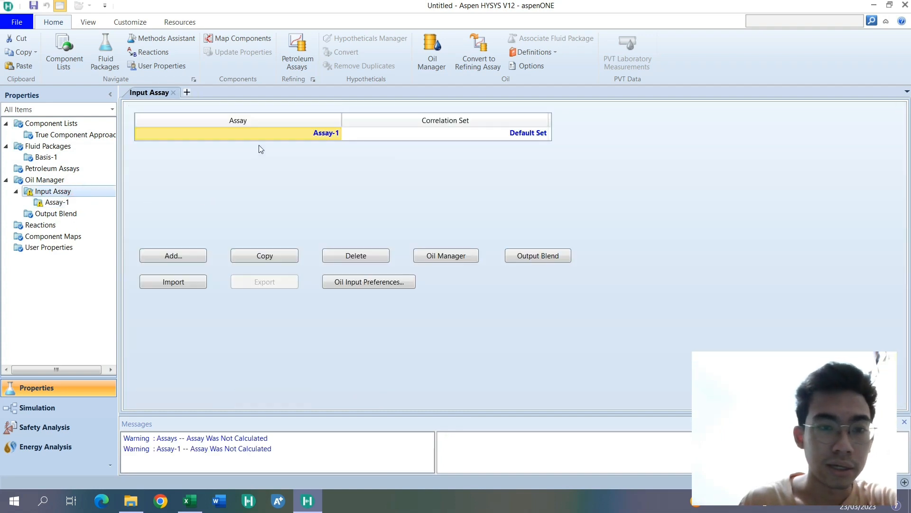
pyautogui.write('Contoh 1')
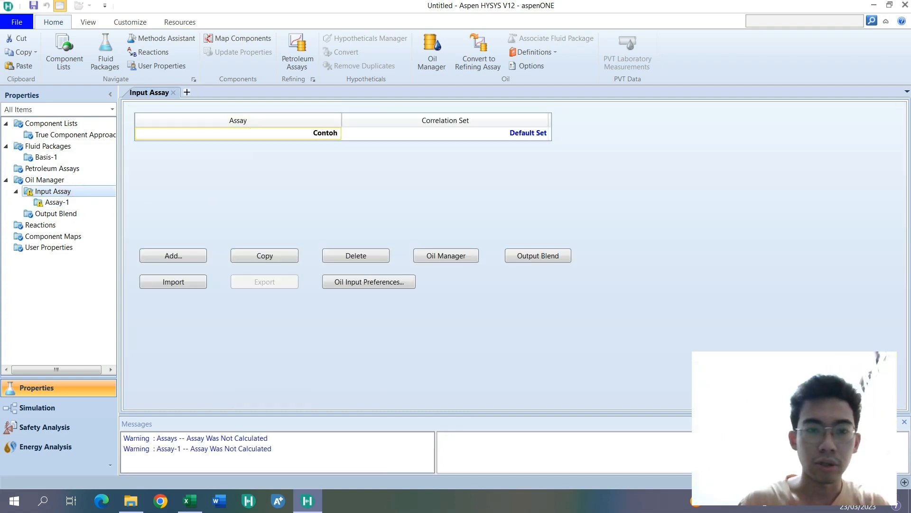
pyautogui.press('Return')
pyautogui.doubleClick(66, 203)
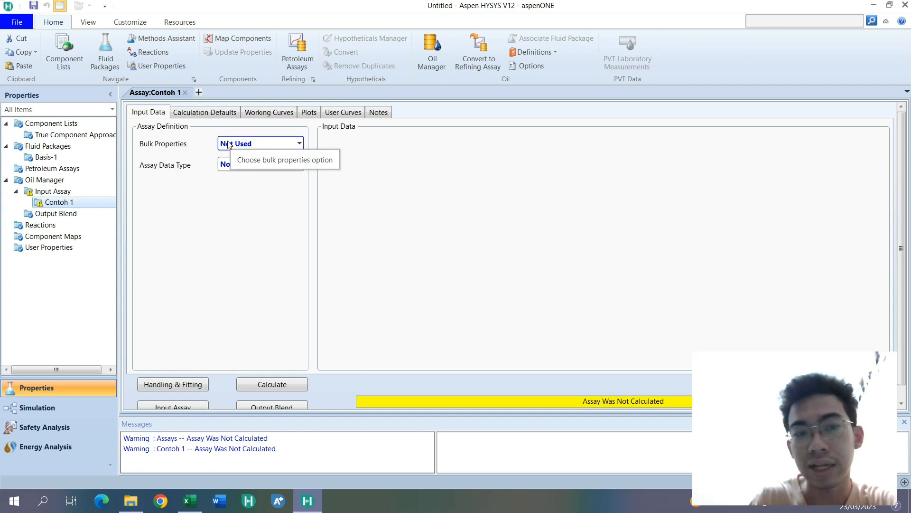
# - Switch to the Excel workbook and examine the ASTM D86 distillation table and the ASTM D1298 API gravity data
pyautogui.click(189, 500)
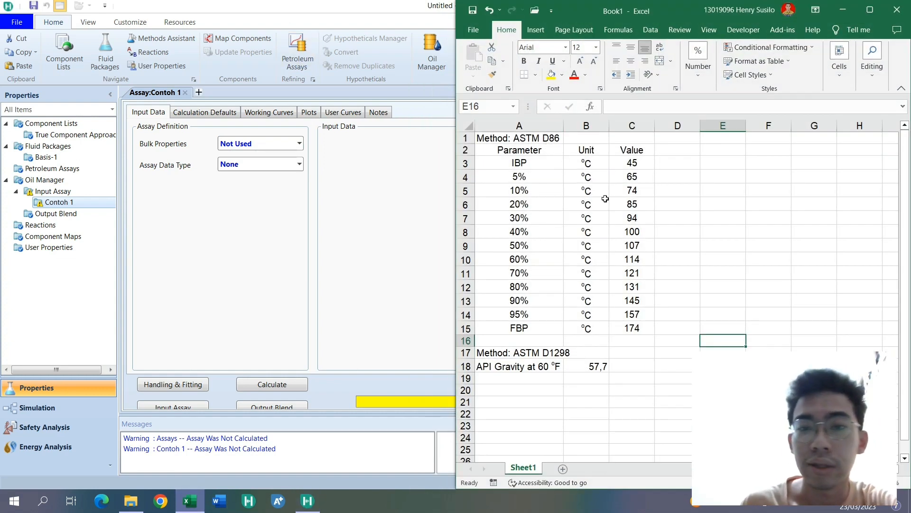
pyautogui.moveTo(520, 138); pyautogui.dragTo(631, 370)
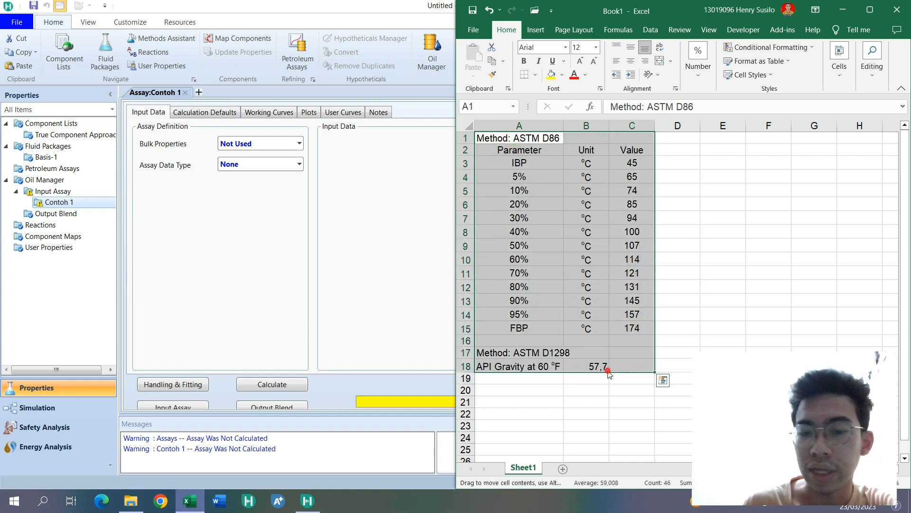
pyautogui.click(636, 389)
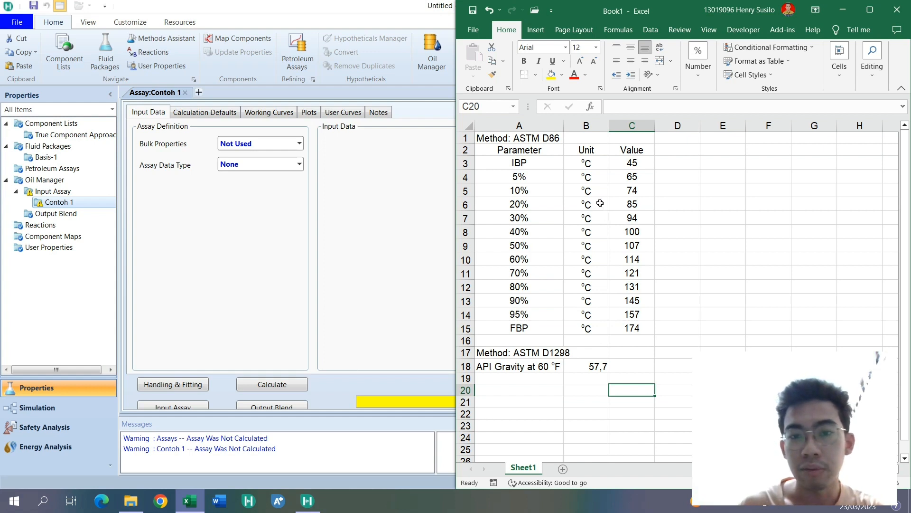
pyautogui.moveTo(527, 150); pyautogui.dragTo(635, 333)
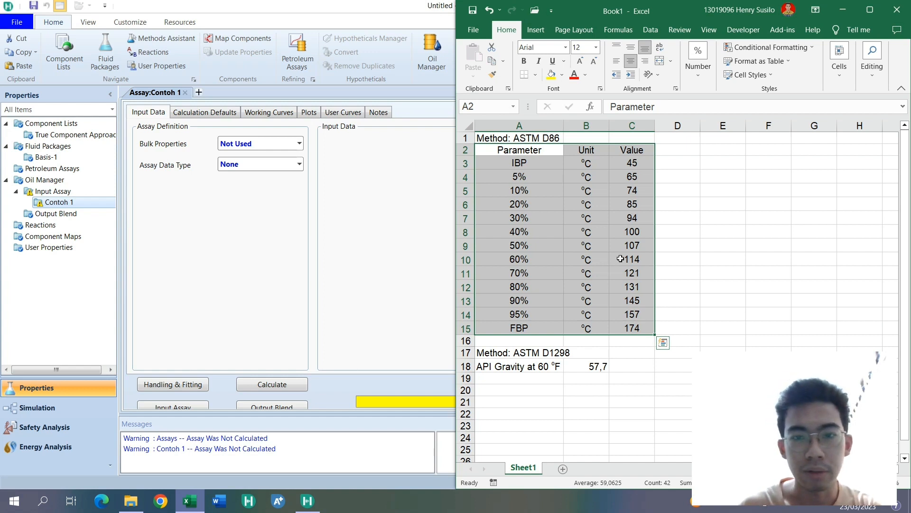
pyautogui.moveTo(507, 342); pyautogui.dragTo(586, 369)
pyautogui.click(603, 390)
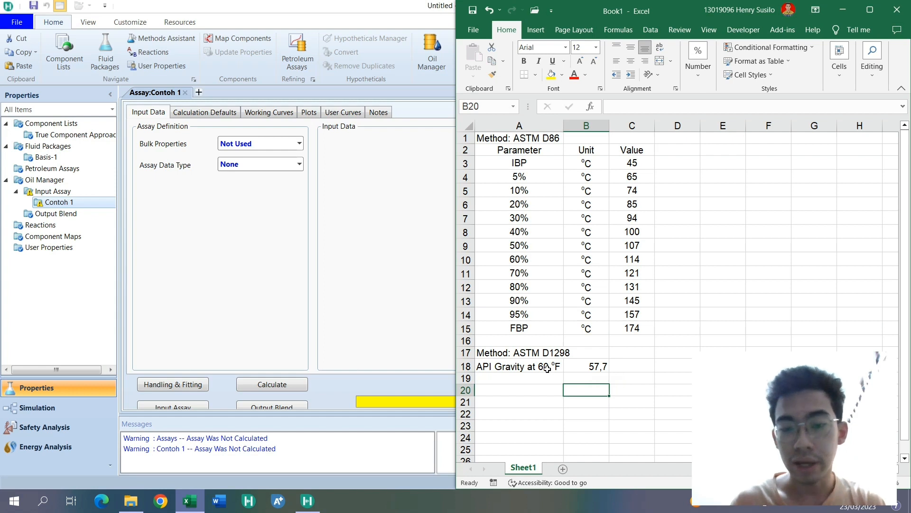
# - Return to Aspen HYSYS and set Bulk Properties of assay Contoh 1 to Used
pyautogui.click(352, 151)
pyautogui.click(300, 144)
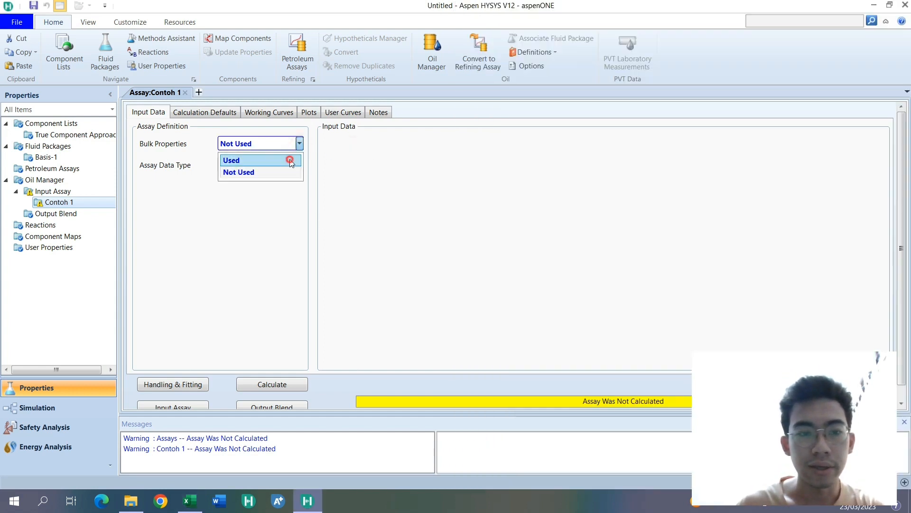
pyautogui.click(290, 161)
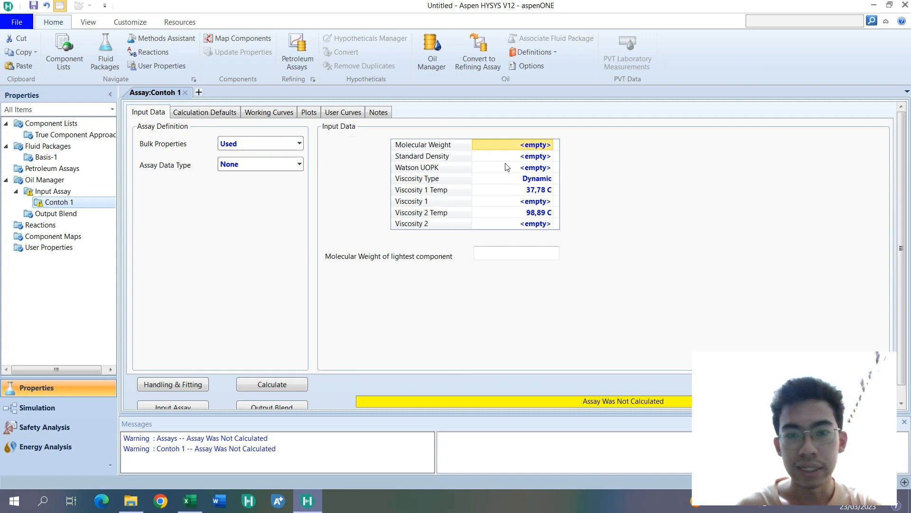
# - Check the API gravity in the Excel workbook, then set the Standard Density of assay Contoh 1 to 57,7 API_60 in HYSYS
pyautogui.click(192, 498)
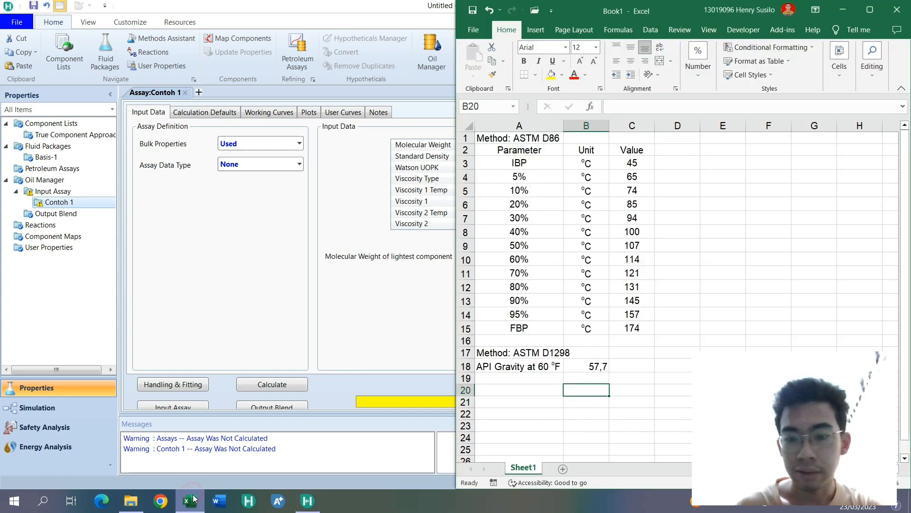
pyautogui.click(192, 498)
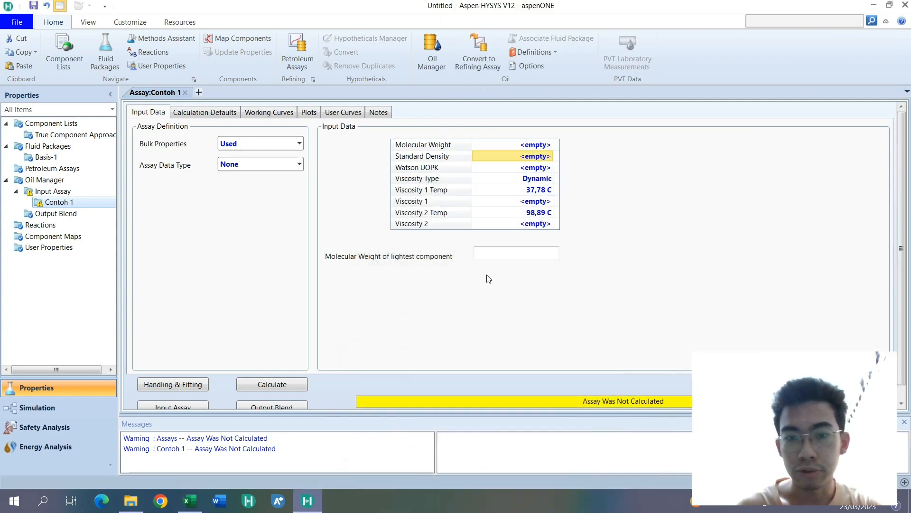
pyautogui.click(188, 502)
pyautogui.click(188, 501)
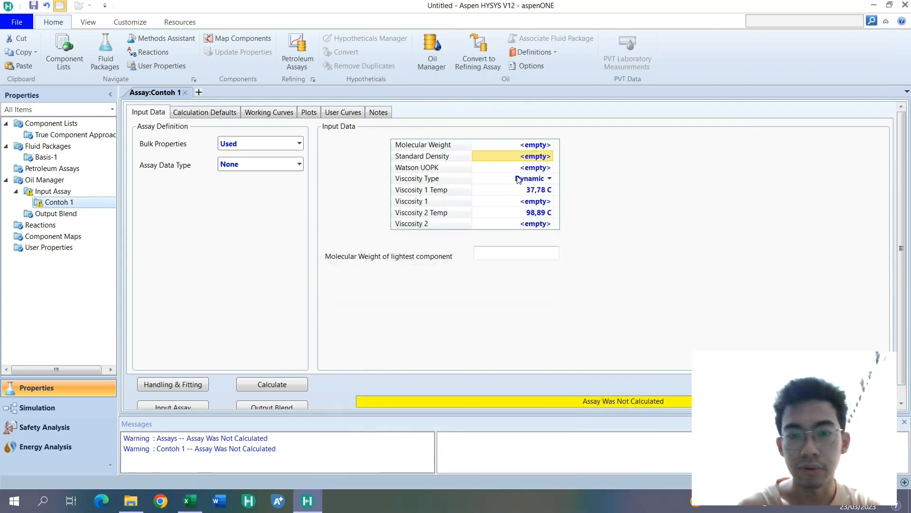
pyautogui.click(510, 158)
pyautogui.write('57')
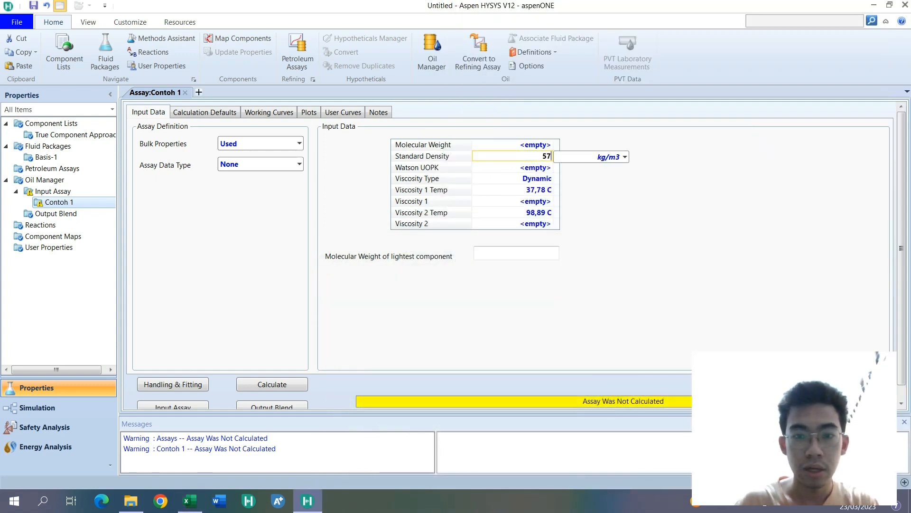
pyautogui.write(',7')
pyautogui.press('space')
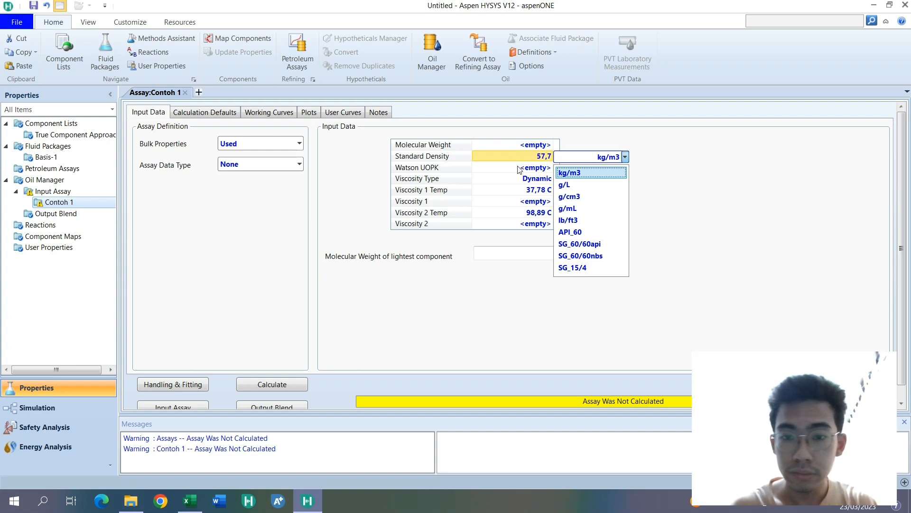
pyautogui.click(608, 233)
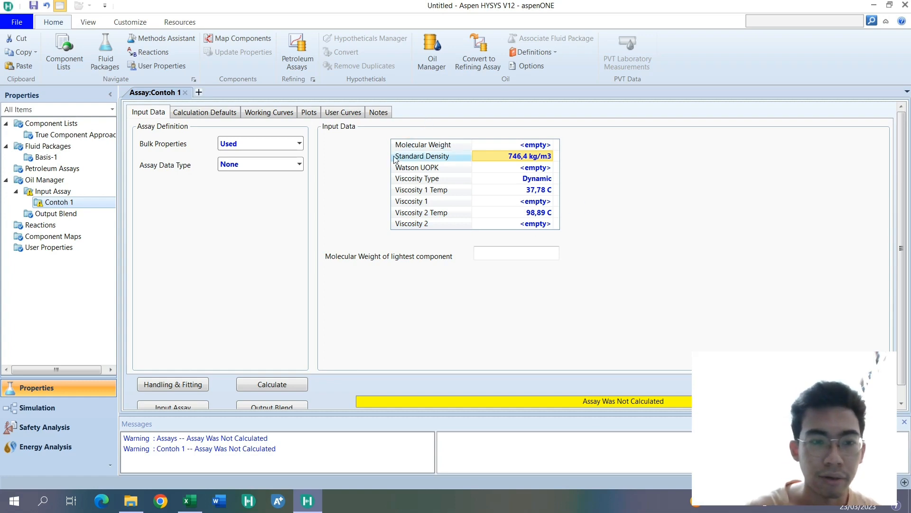
# - Check the distillation method in the Excel table, then set the assay's data type to ASTM D86 in HYSYS
pyautogui.click(199, 501)
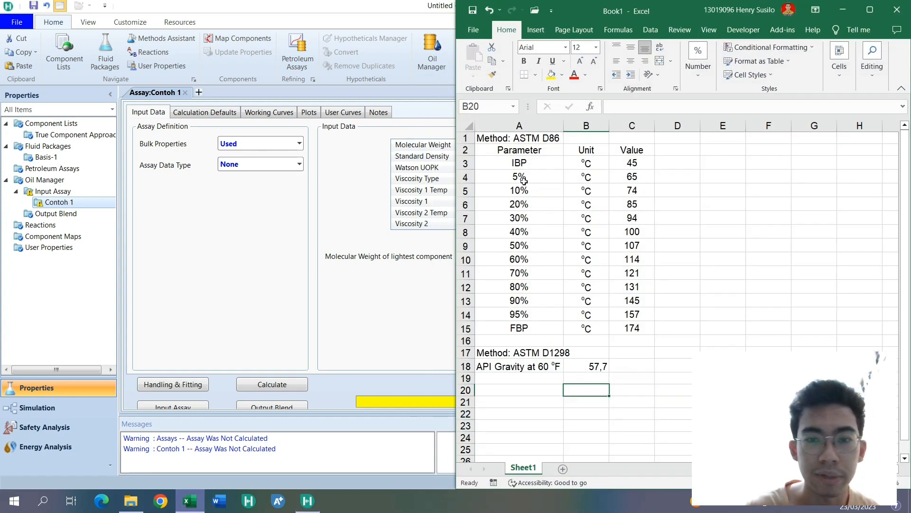
pyautogui.moveTo(499, 149); pyautogui.dragTo(625, 328)
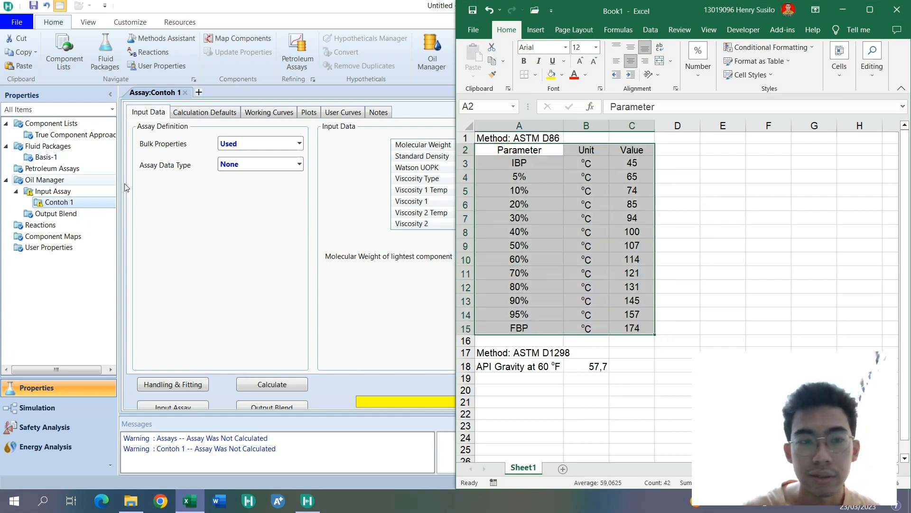
pyautogui.click(206, 192)
pyautogui.click(298, 163)
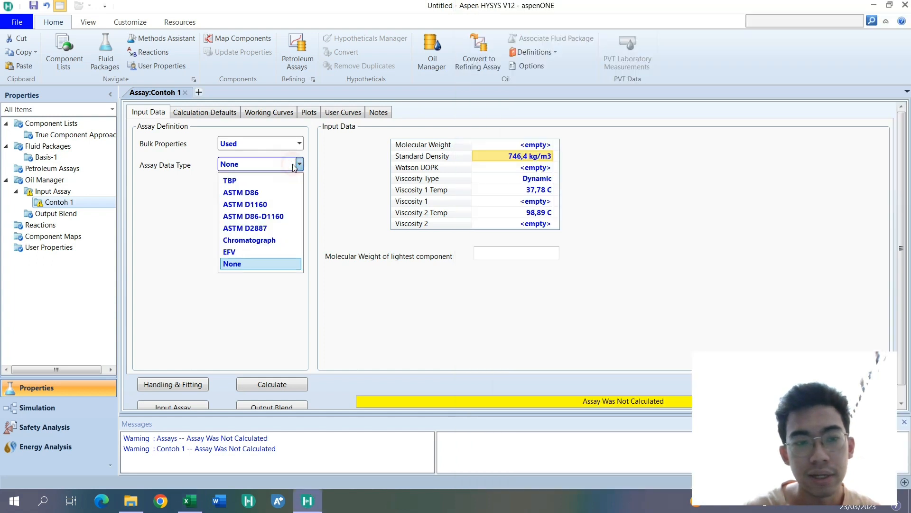
pyautogui.click(271, 194)
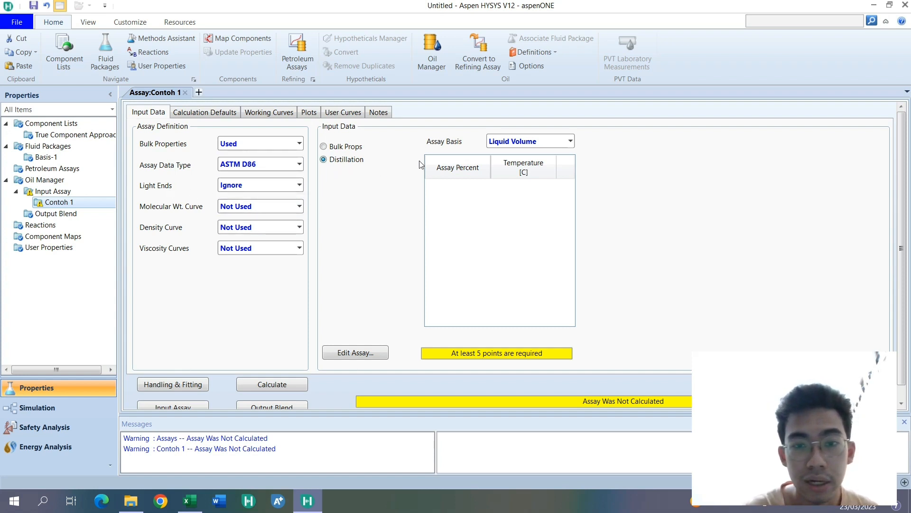
# - Keep the assay basis as Liquid Volume and open the Assay Input Table, moving it clear of the Excel data
pyautogui.click(191, 501)
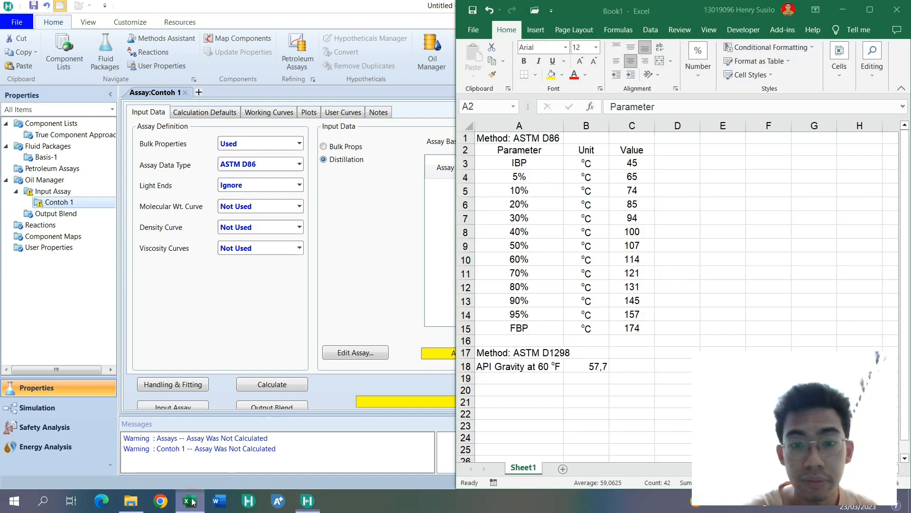
pyautogui.click(191, 501)
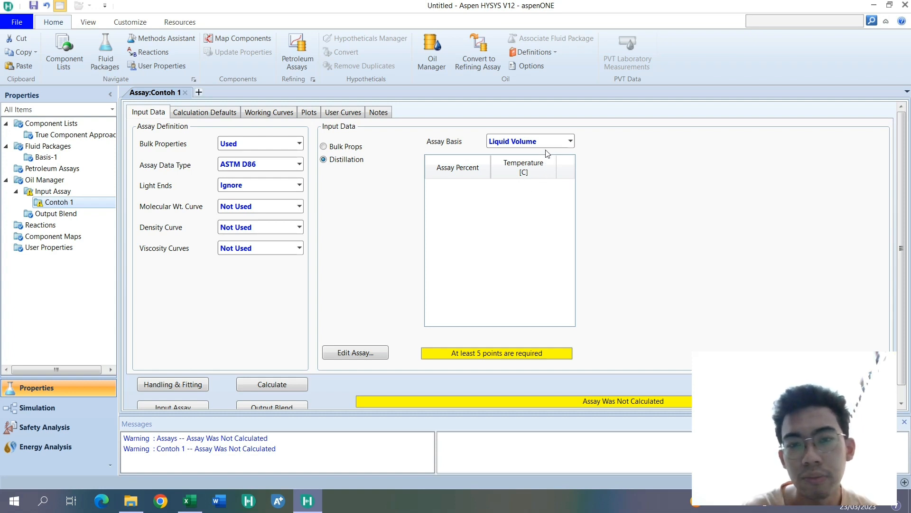
pyautogui.click(571, 142)
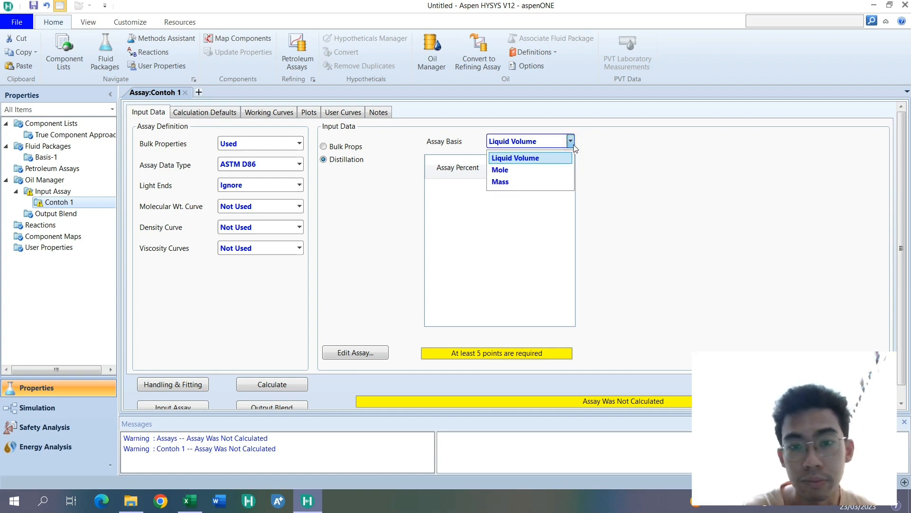
pyautogui.click(616, 164)
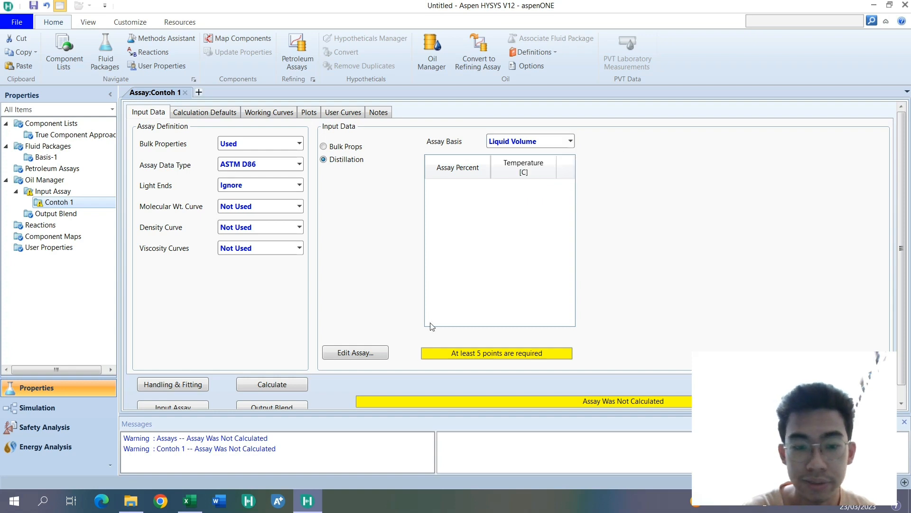
pyautogui.click(373, 353)
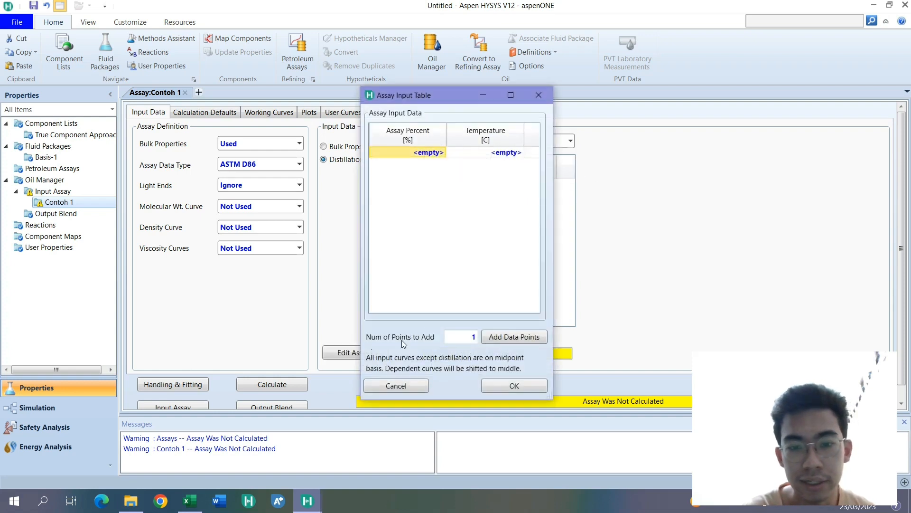
pyautogui.moveTo(380, 93); pyautogui.dragTo(65, 57)
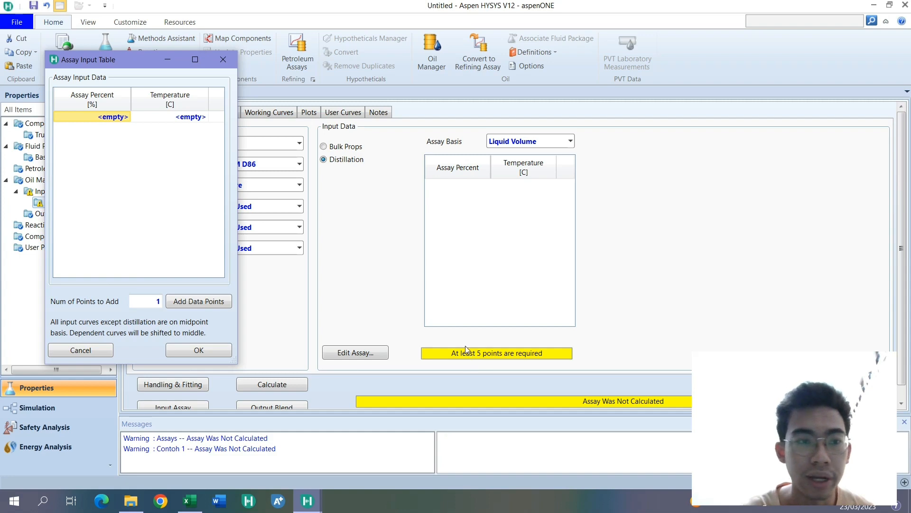
# - Switch to Excel and add the note "Initial Boiling Point -> 0%" in cell D3 beside the IBP row
pyautogui.click(190, 501)
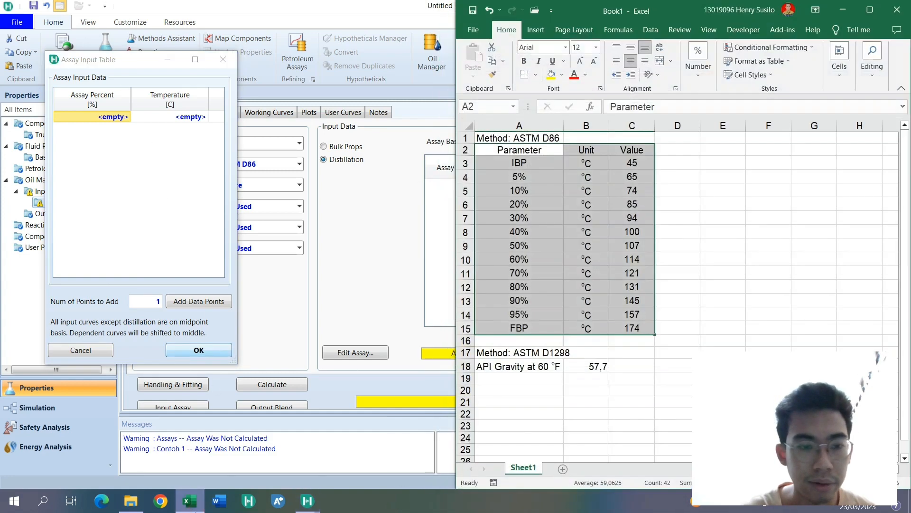
pyautogui.click(495, 184)
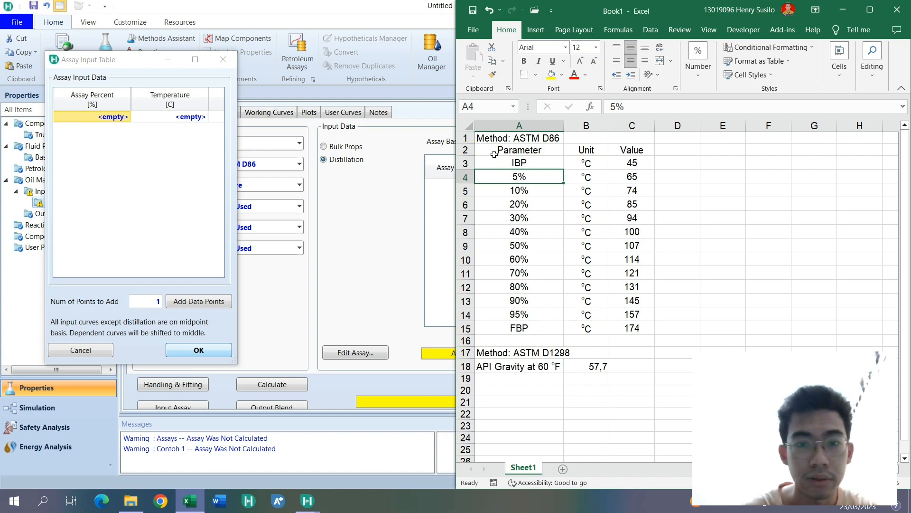
pyautogui.click(520, 162)
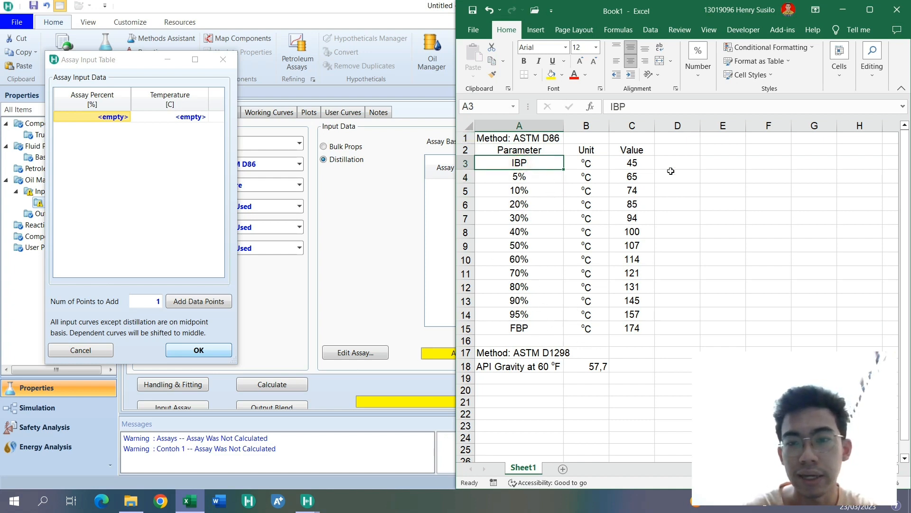
pyautogui.click(691, 162)
pyautogui.write('Init')
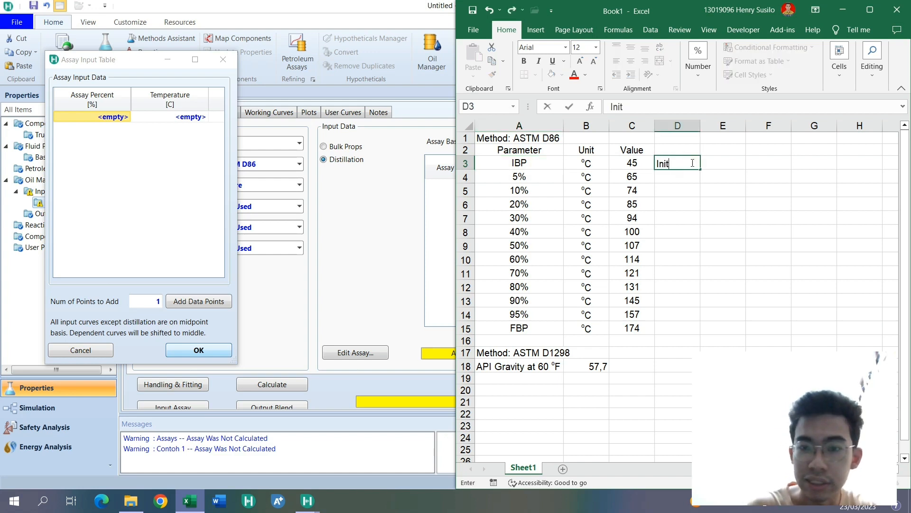
pyautogui.write('ial Boiling Point ->')
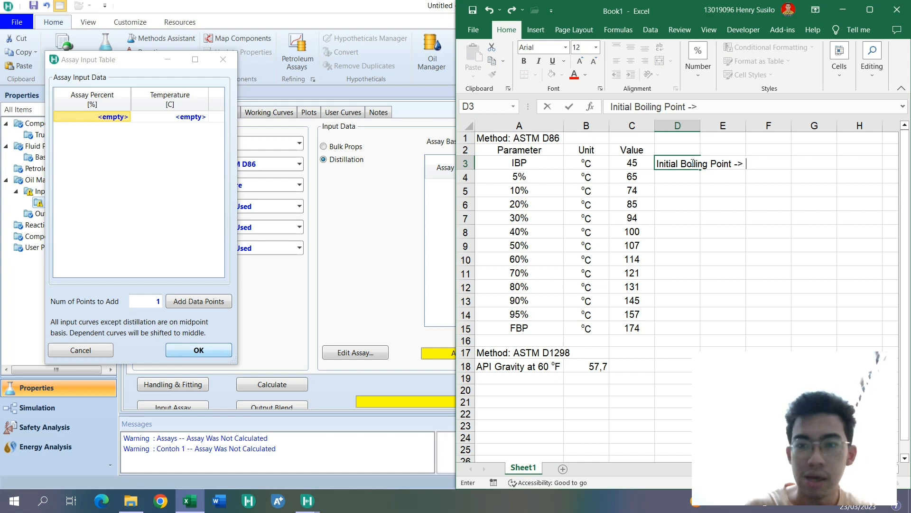
pyautogui.write(' 0%')
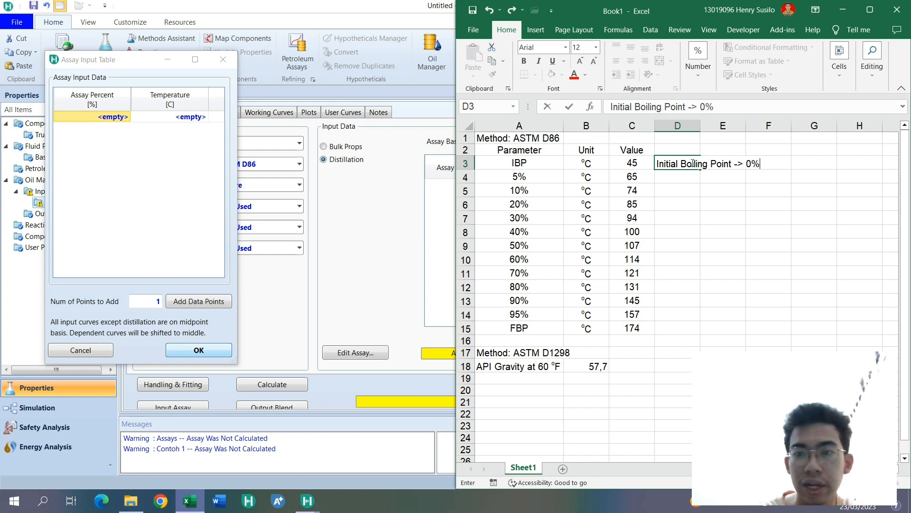
pyautogui.press('Return')
# - Add the note "Final Boiling Point -> 100%" in cell D15 beside the FBP row
pyautogui.press('Down')
pyautogui.press('Down')
pyautogui.press('Down')
pyautogui.press('Down')
pyautogui.press('Down')
pyautogui.press('Down')
pyautogui.press('Down')
pyautogui.press('Down')
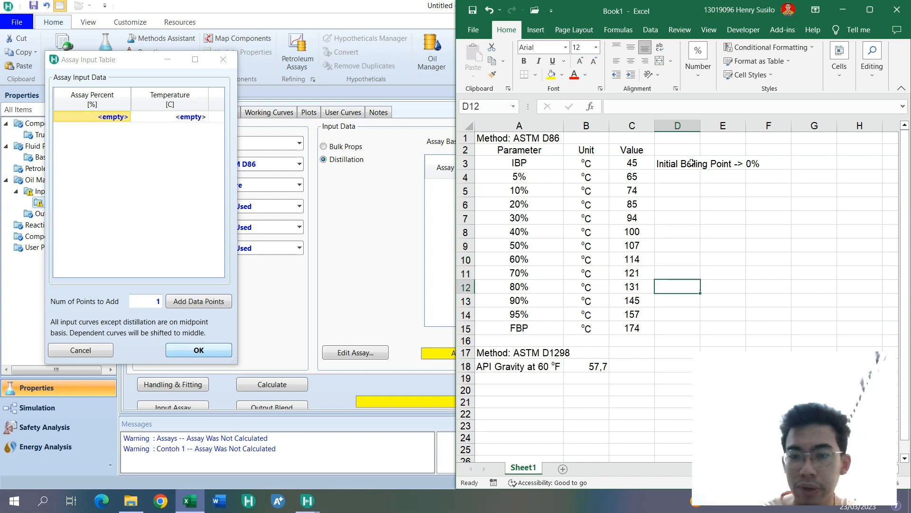
pyautogui.press('Down')
pyautogui.press('Down')
pyautogui.press('Down')
pyautogui.write('Final ')
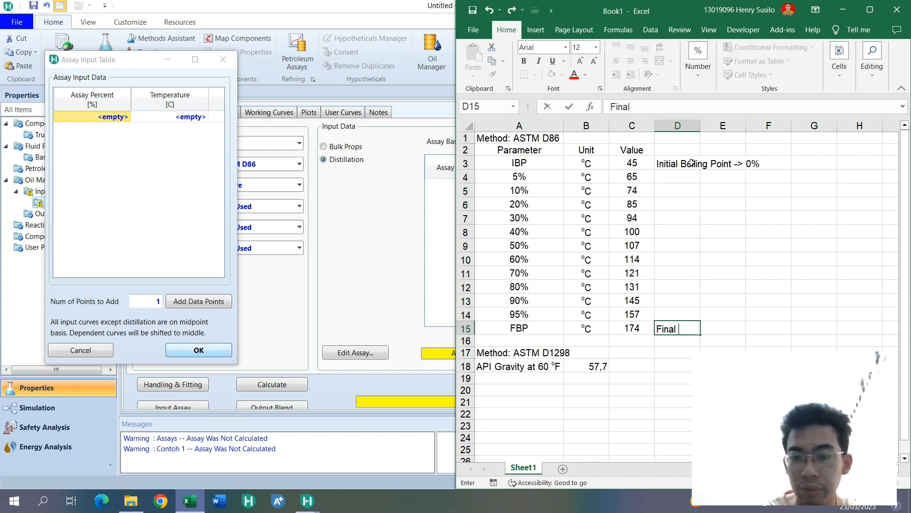
pyautogui.write('Boiling Po')
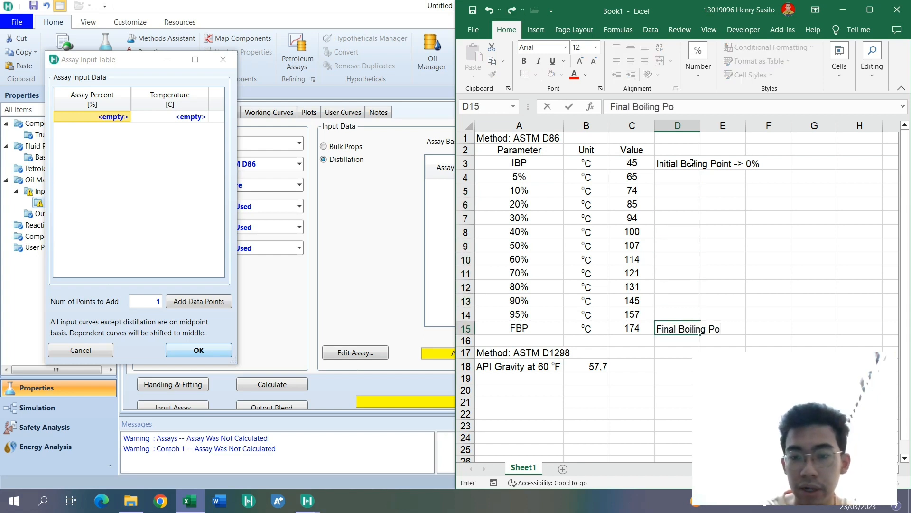
pyautogui.write('int --')
pyautogui.press('BackSpace')
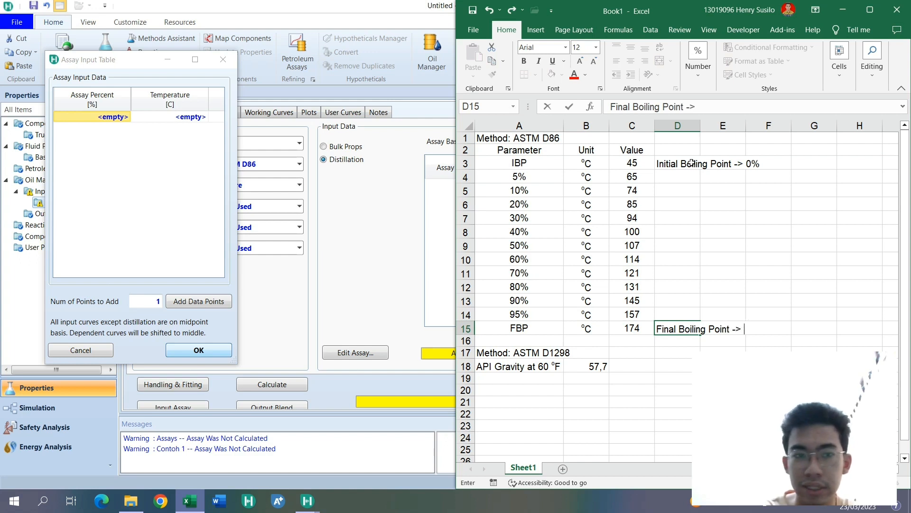
pyautogui.write('> 100%')
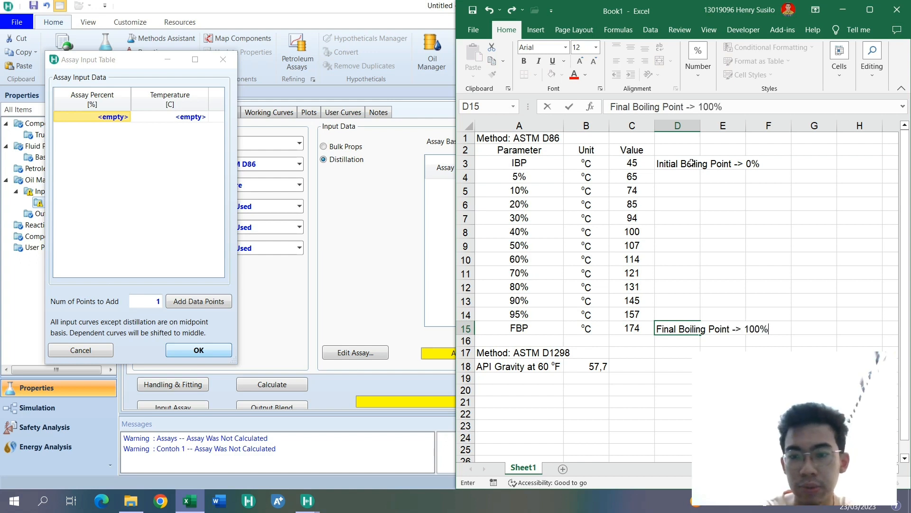
pyautogui.press('Return')
# - Replace the IBP label in A3 with 0% and the FBP label in A15 with 100%
pyautogui.click(556, 160)
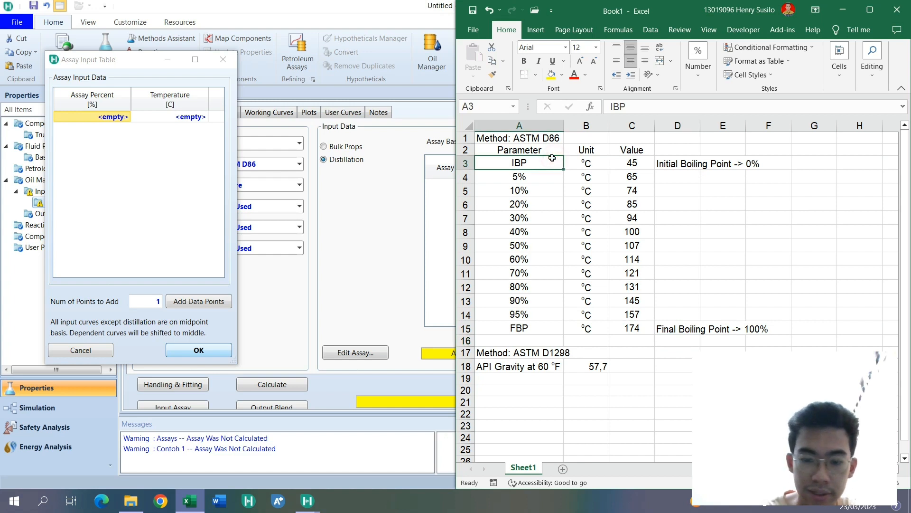
pyautogui.write('0%')
pyautogui.press('Return')
pyautogui.click(492, 336)
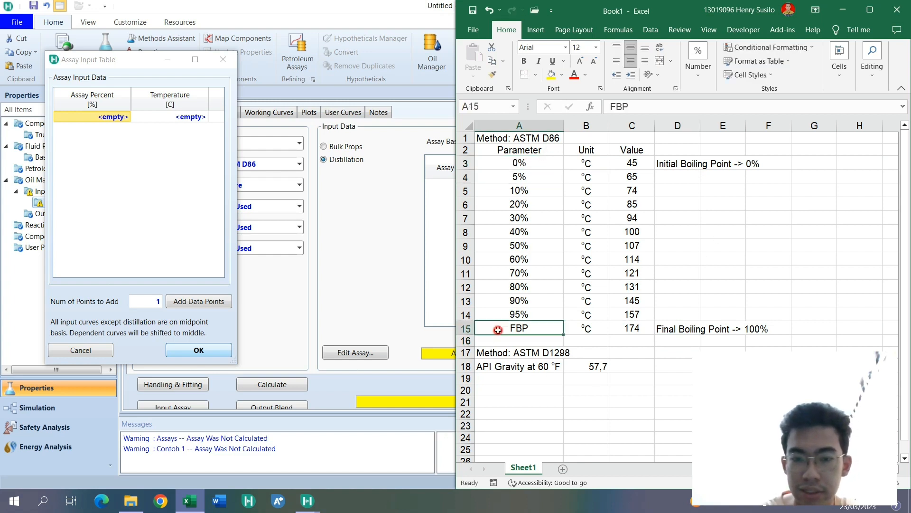
pyautogui.write('100%')
pyautogui.press('Up')
# - Try to copy the 0% to 100% values from Excel into the Assay Percent column of the HYSYS Assay Input Table
pyautogui.moveTo(504, 162); pyautogui.dragTo(528, 340)
pyautogui.hotkey('ctrl', 'c')
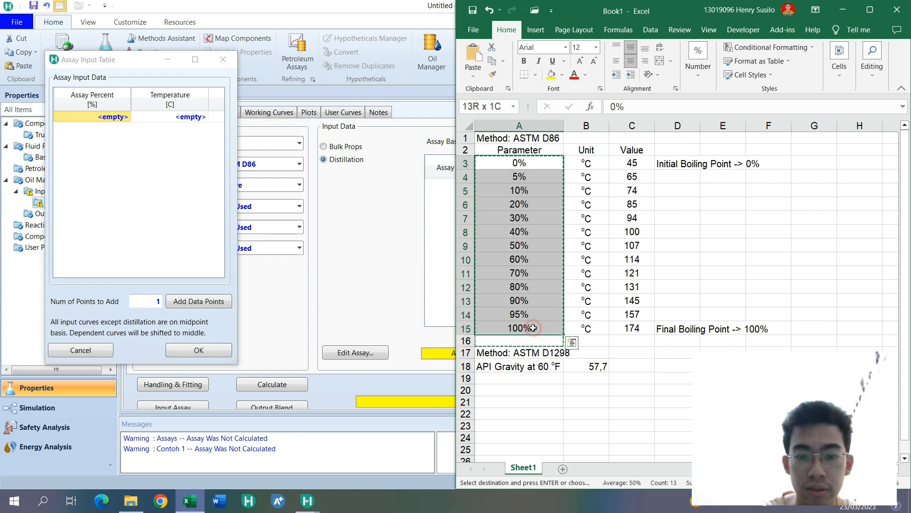
pyautogui.click(116, 116)
pyautogui.hotkey('ctrl', 'v')
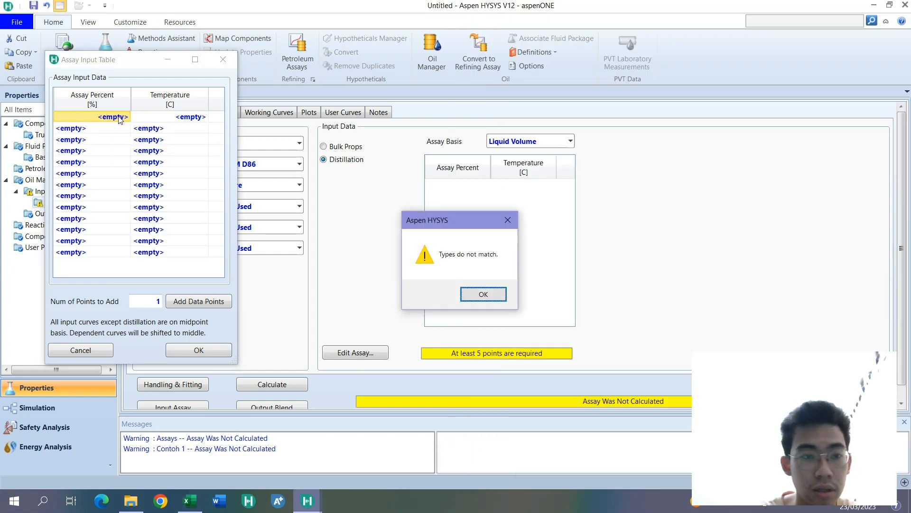
pyautogui.click(482, 294)
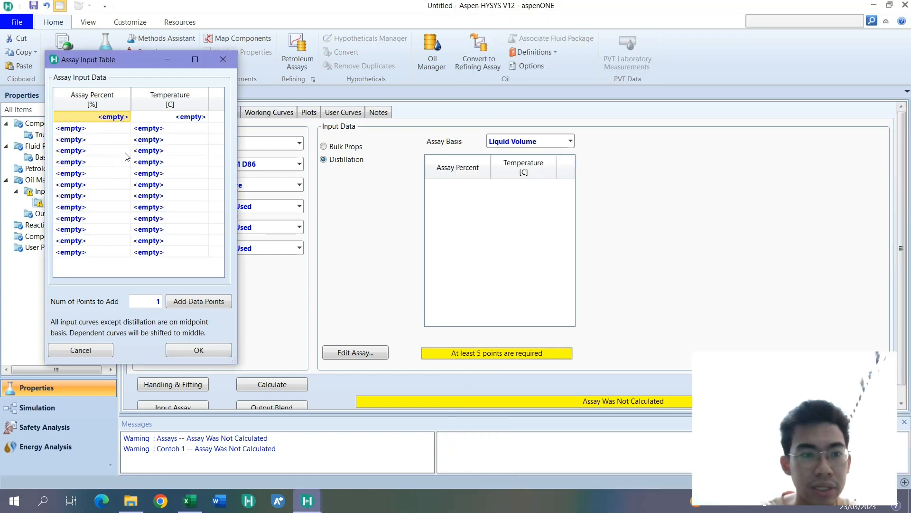
pyautogui.click(108, 138)
pyautogui.click(97, 117)
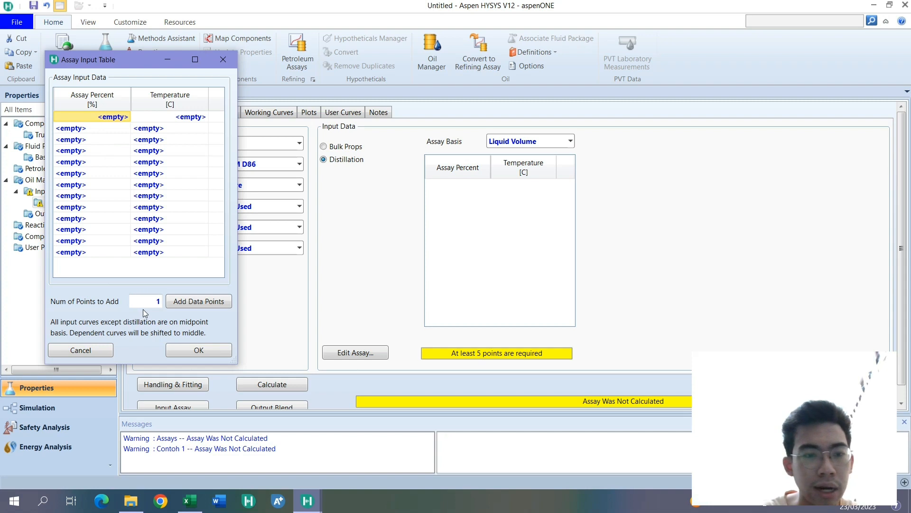
pyautogui.click(114, 198)
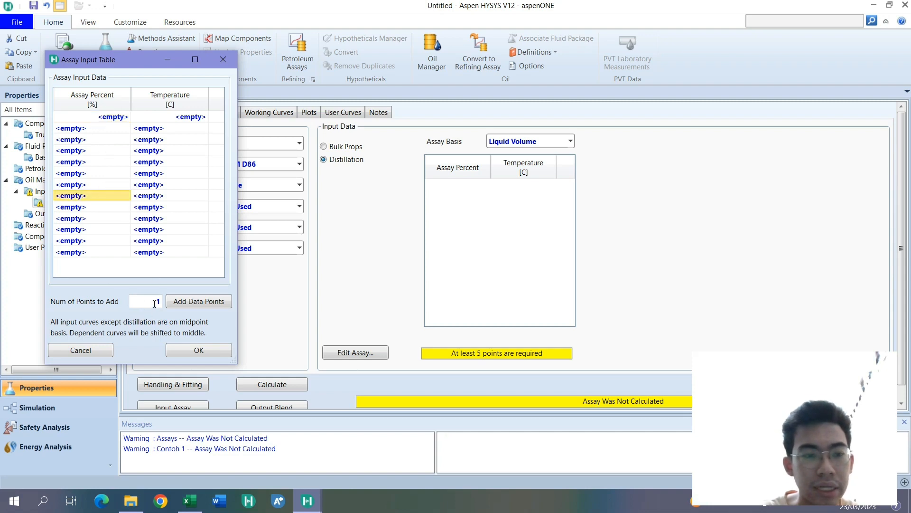
pyautogui.click(134, 301)
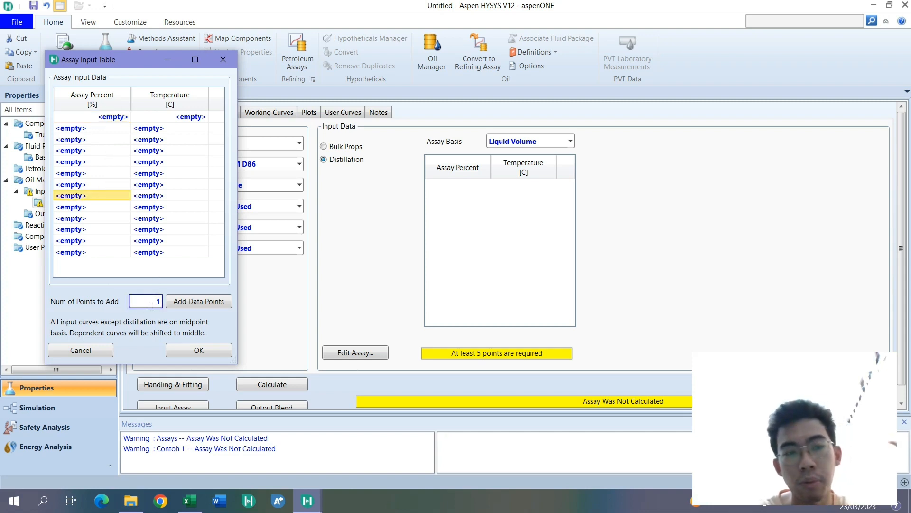
# - Try to paste the copied Excel percentages into the Assay Percent column starting at its first row
pyautogui.click(109, 132)
pyautogui.click(102, 116)
pyautogui.hotkey('ctrl', 'v')
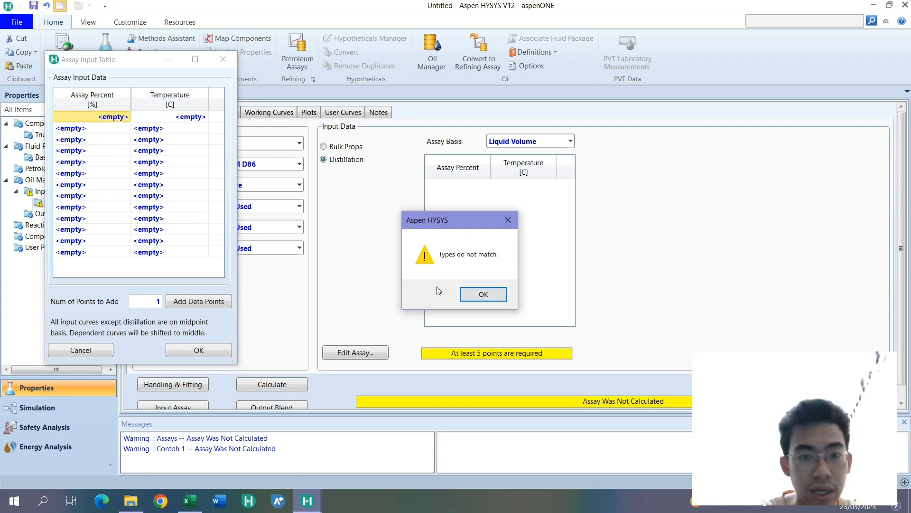
pyautogui.click(483, 294)
# - Check the Excel percentages and enter 0 as the first Assay Percent value in the Assay Input Table
pyautogui.click(189, 500)
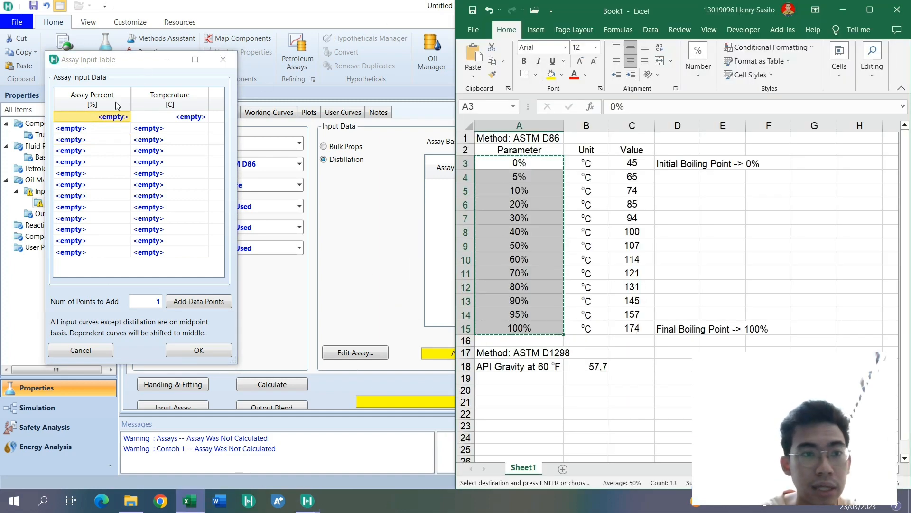
pyautogui.click(105, 120)
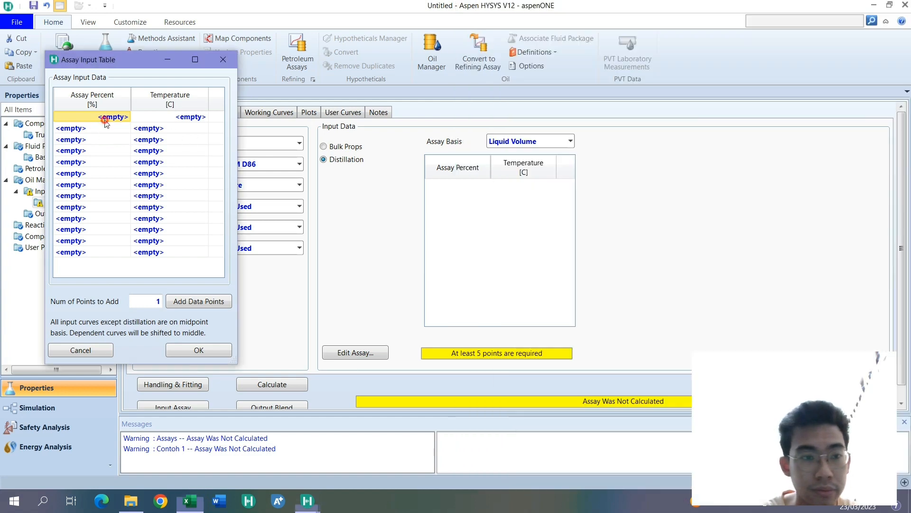
pyautogui.write('0')
pyautogui.press('Return')
pyautogui.click(105, 123)
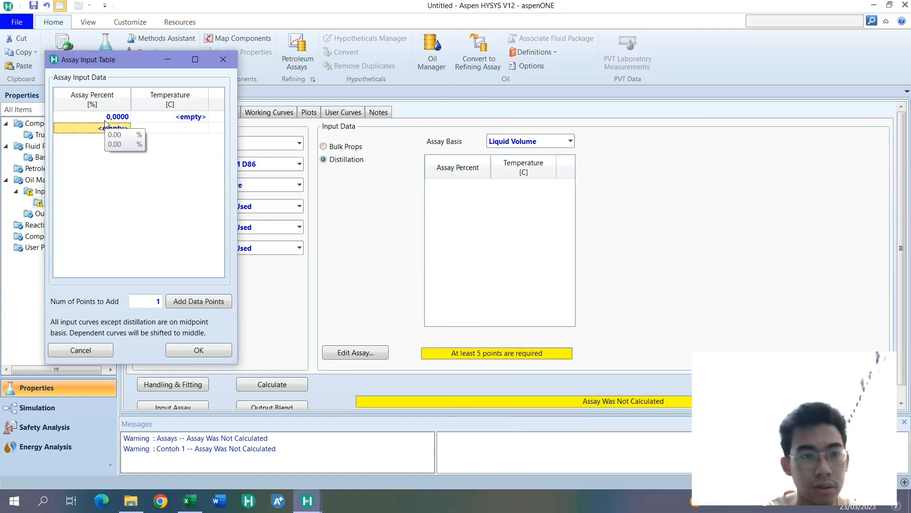
# - Count the percentage rows below 0% in Excel and add 12 data points to the HYSYS Assay Input Table
pyautogui.click(190, 500)
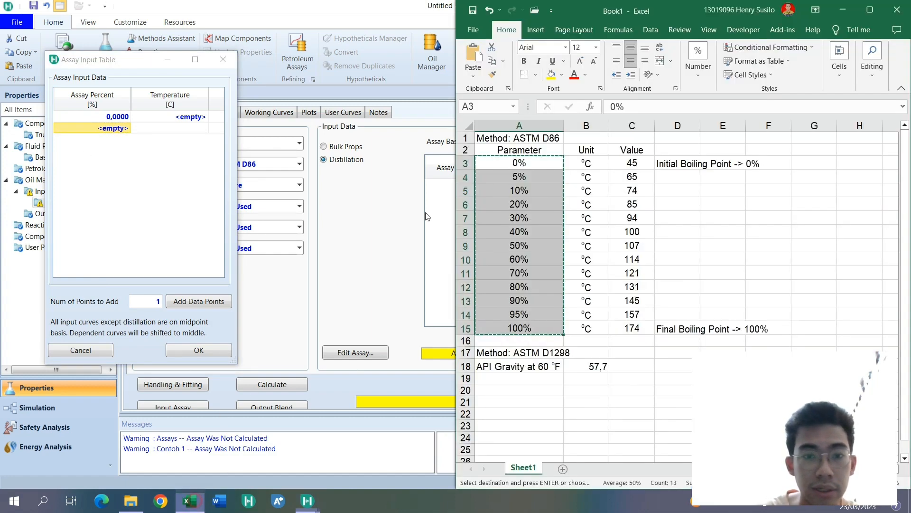
pyautogui.click(466, 152)
pyautogui.click(462, 164)
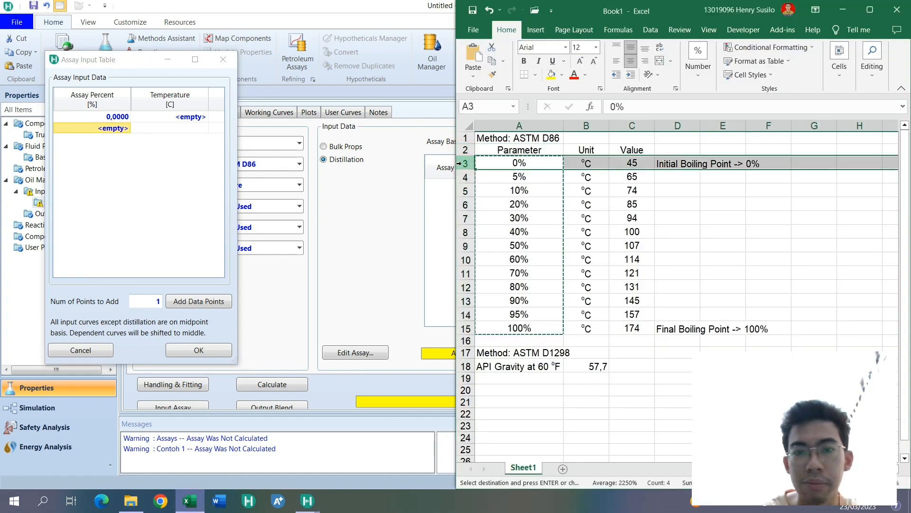
pyautogui.click(510, 180)
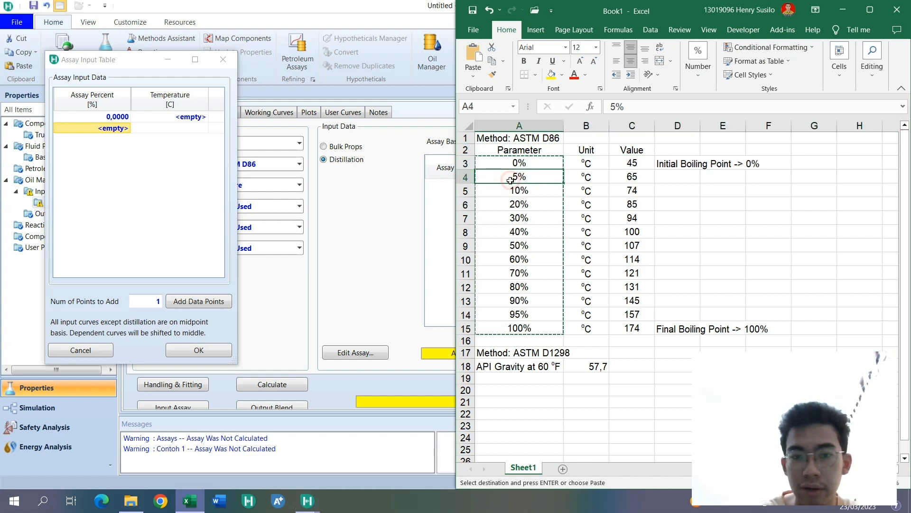
pyautogui.press('Down')
pyautogui.press('Down')
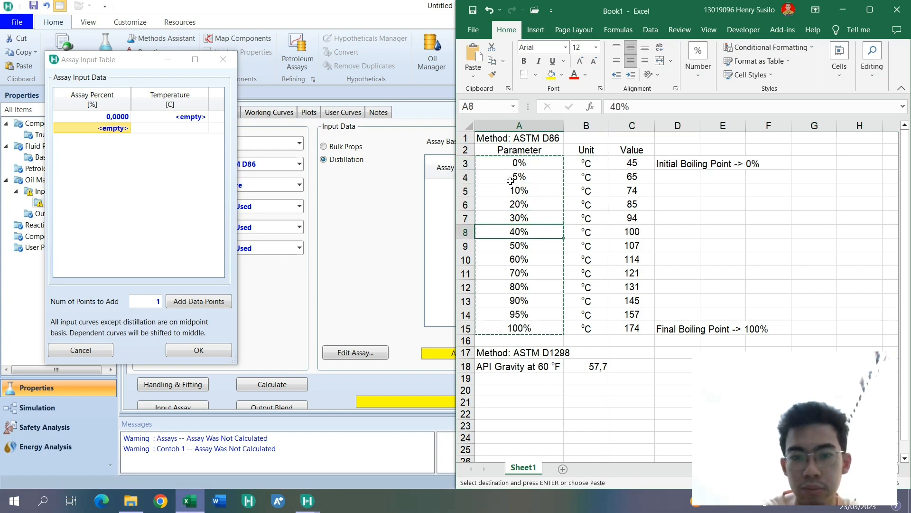
pyautogui.press('Down')
pyautogui.press('Down')
pyautogui.press('Down')
pyautogui.press('Down')
pyautogui.press('Down')
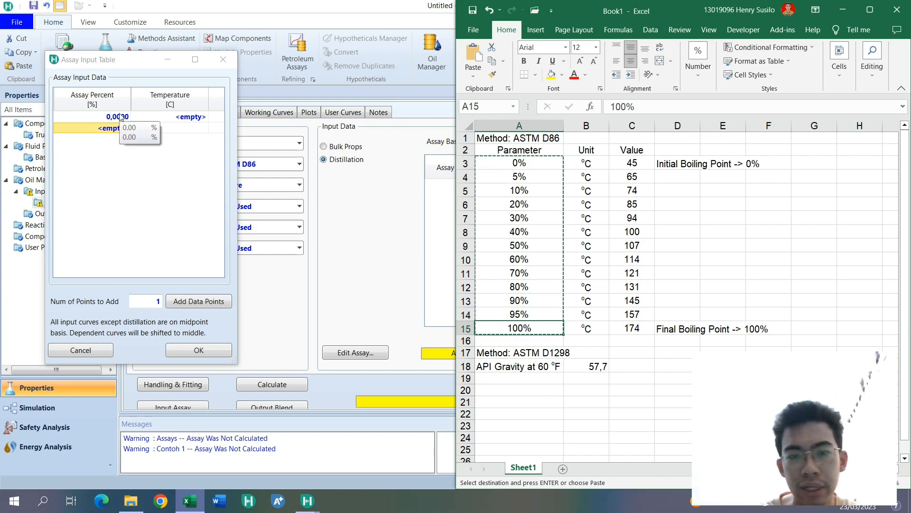
pyautogui.click(148, 298)
pyautogui.write('12')
pyautogui.click(195, 307)
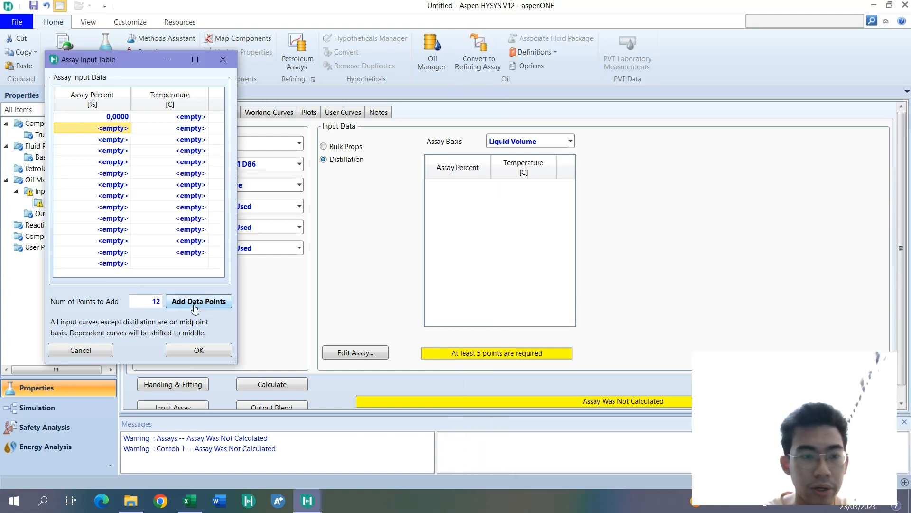
# - Try again to copy the percentages in A3:A15 from Excel into the expanded Assay Percent column
pyautogui.click(190, 500)
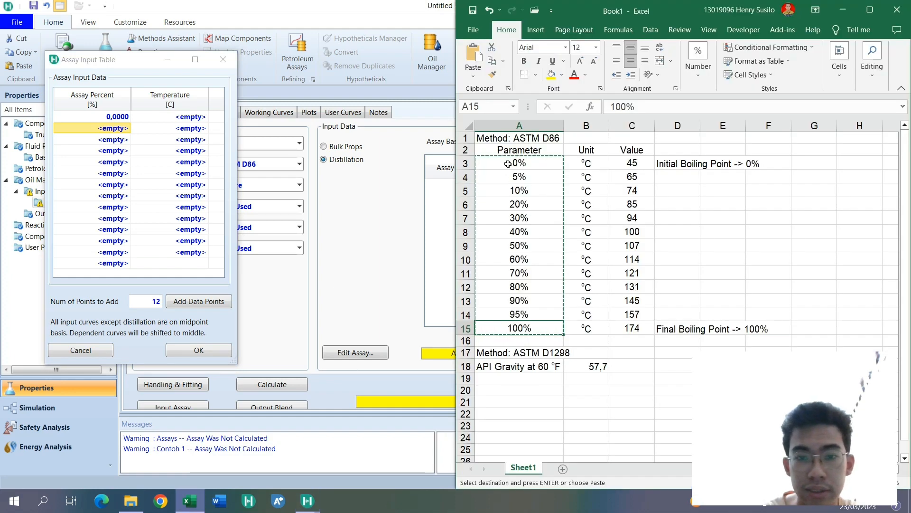
pyautogui.moveTo(518, 163); pyautogui.dragTo(519, 328)
pyautogui.hotkey('ctrl', 'c')
pyautogui.click(114, 116)
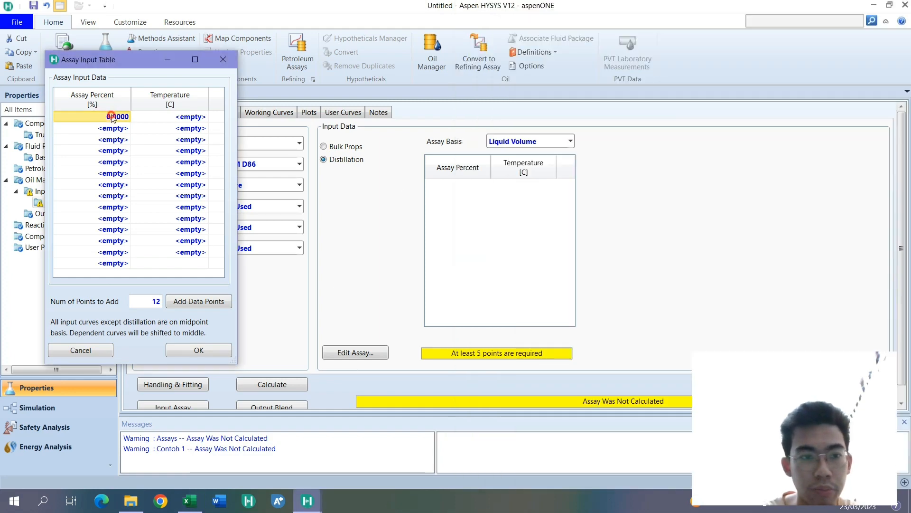
pyautogui.hotkey('ctrl', 'v')
pyautogui.click(486, 294)
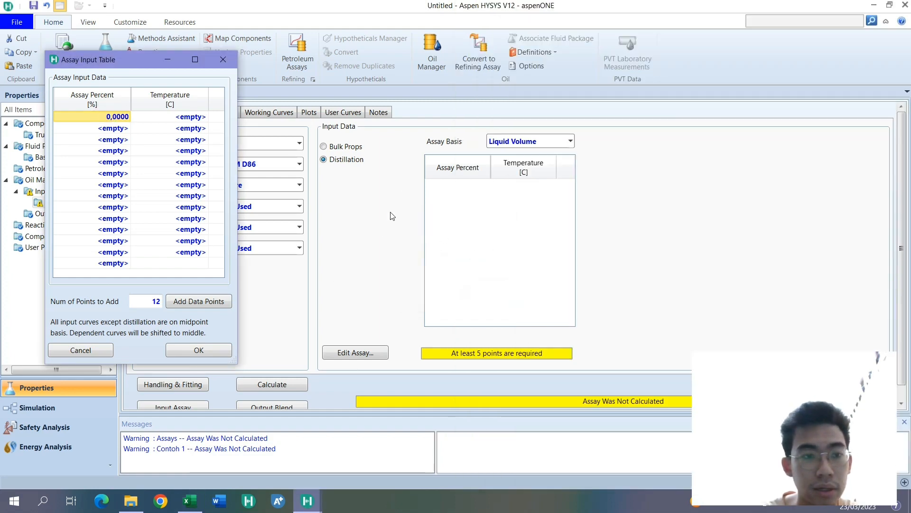
# - Switch to Excel and change the number format of A3:A15 from Percentage to General
pyautogui.click(205, 507)
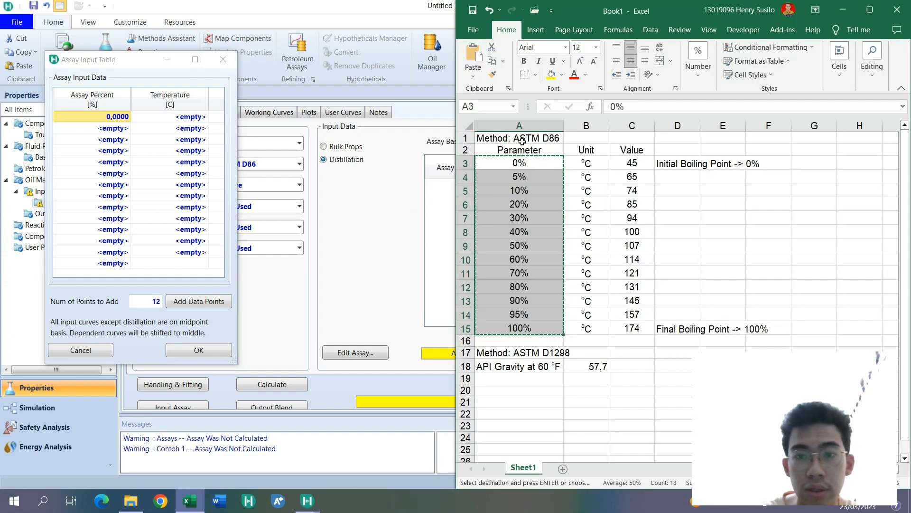
pyautogui.click(683, 66)
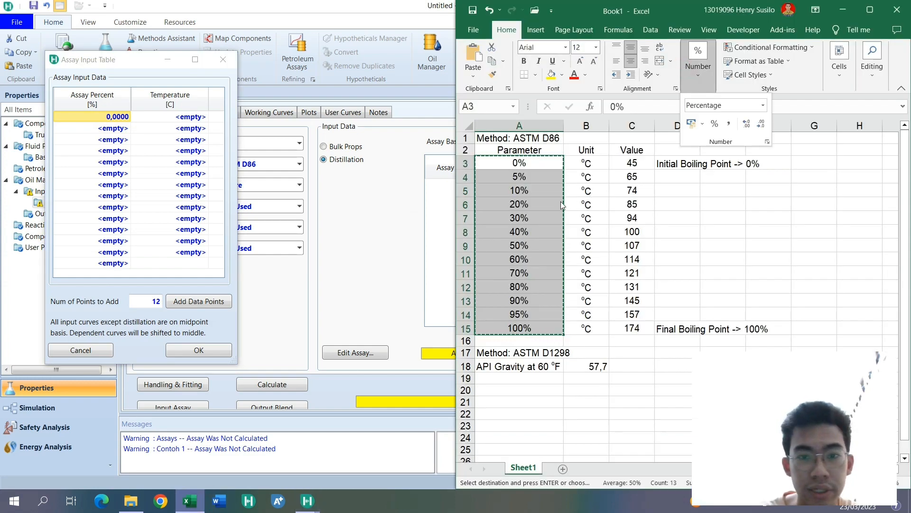
pyautogui.click(537, 169)
pyautogui.click(695, 79)
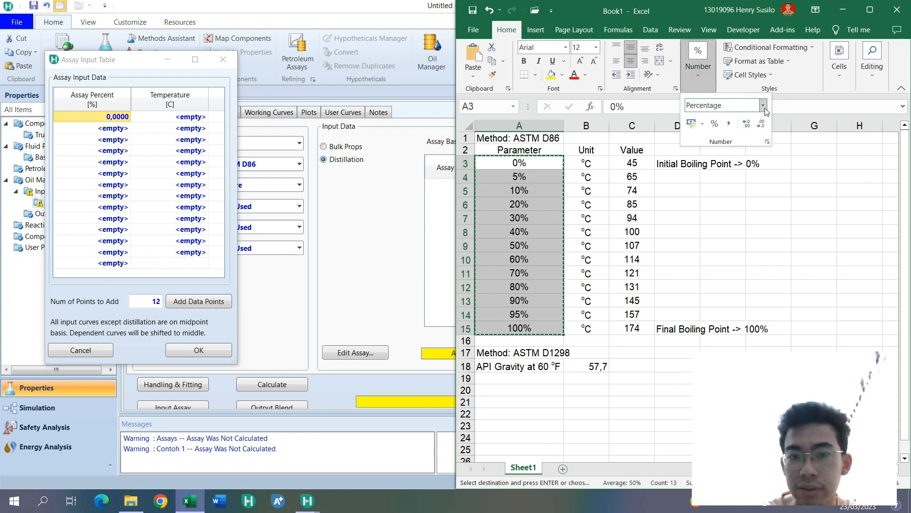
pyautogui.click(540, 170)
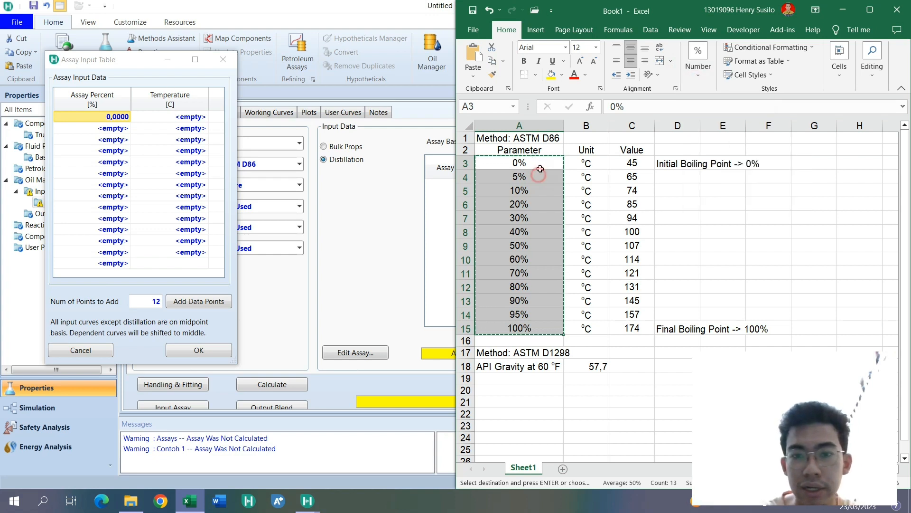
pyautogui.click(710, 78)
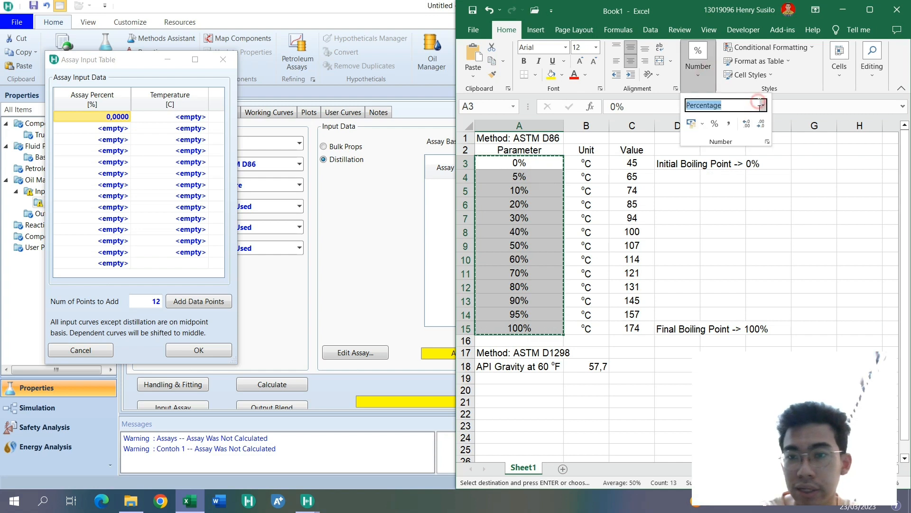
pyautogui.click(763, 105)
pyautogui.click(760, 128)
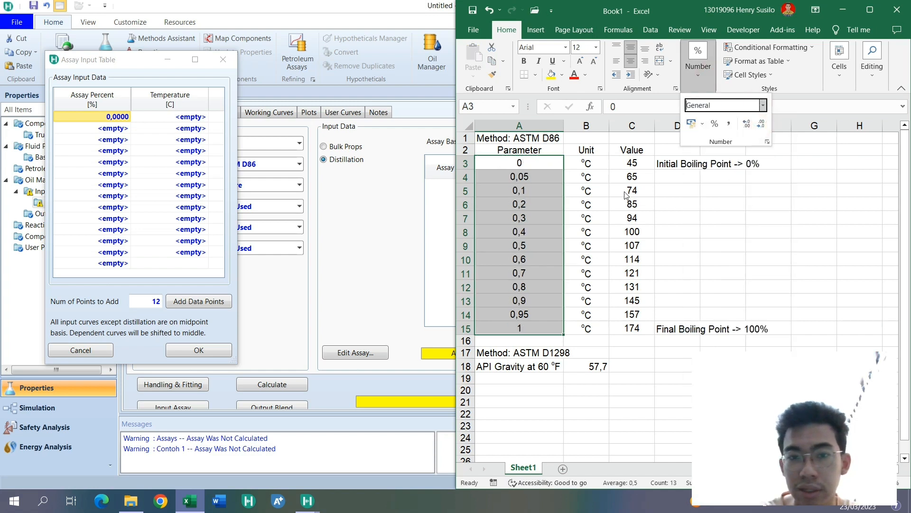
# - Replace the decimals in A4:A15 with 5, 10, 20, 30, 40, 50, 60, 70, 80, 90, 95 and 100
pyautogui.click(539, 163)
pyautogui.click(540, 176)
pyautogui.write('5')
pyautogui.press('Return')
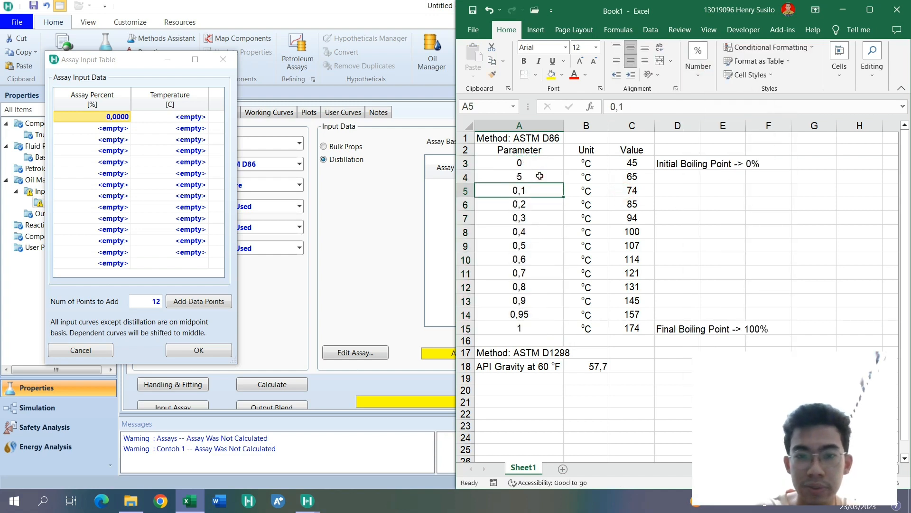
pyautogui.write('10')
pyautogui.press('Return')
pyautogui.write('20')
pyautogui.press('Return')
pyautogui.write('30')
pyautogui.press('Return')
pyautogui.write('40')
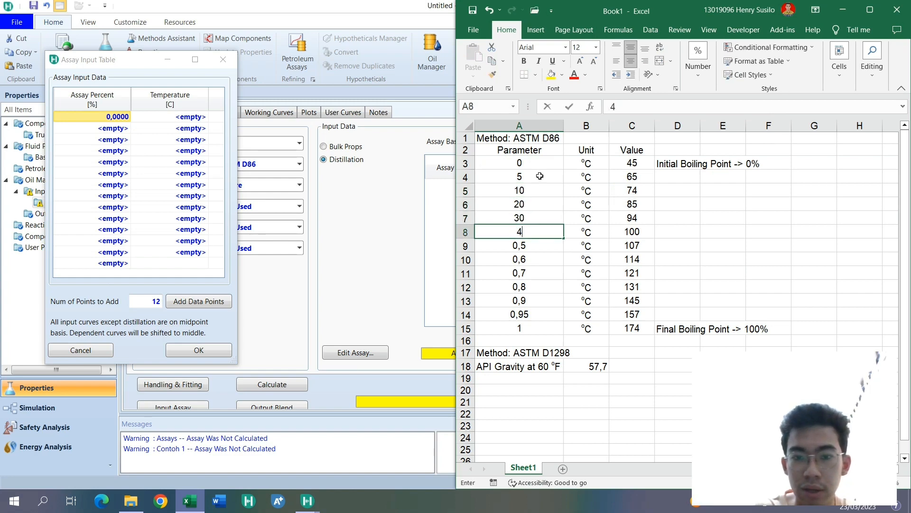
pyautogui.press('Return')
pyautogui.write('50')
pyautogui.press('Return')
pyautogui.write('60')
pyautogui.press('Return')
pyautogui.write('70')
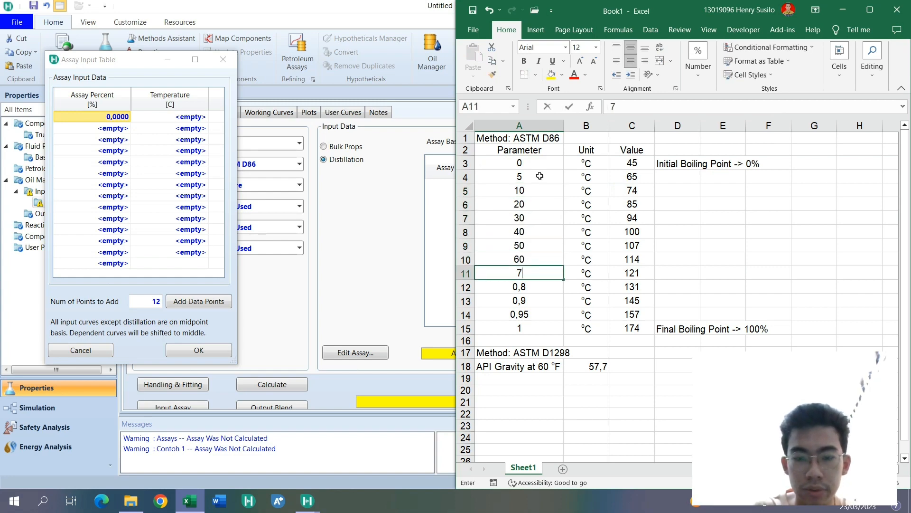
pyautogui.press('Return')
pyautogui.write('80')
pyautogui.press('Return')
pyautogui.write('90')
pyautogui.press('Return')
pyautogui.write('95')
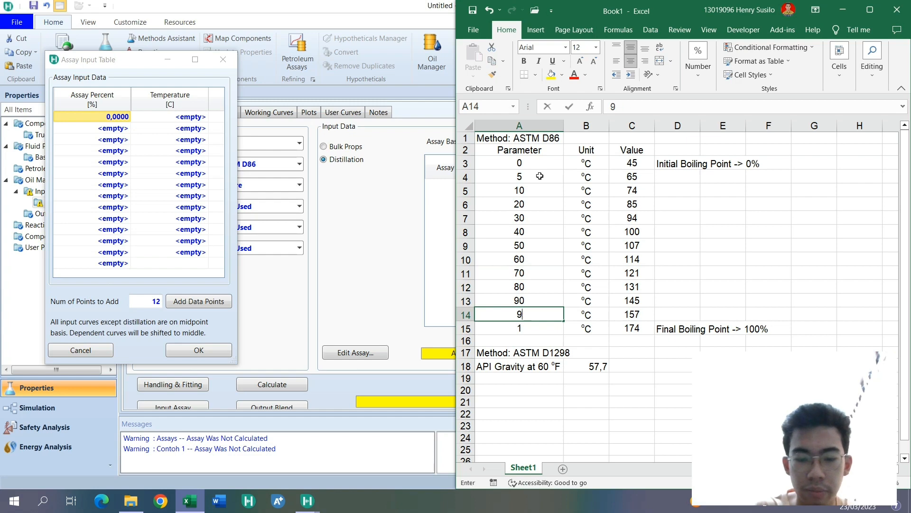
pyautogui.press('Return')
pyautogui.write('100')
pyautogui.press('Return')
# - Copy the 0 to 100 values in A3:A15 from Excel into the Assay Percent column of the HYSYS table
pyautogui.moveTo(528, 163); pyautogui.dragTo(522, 327)
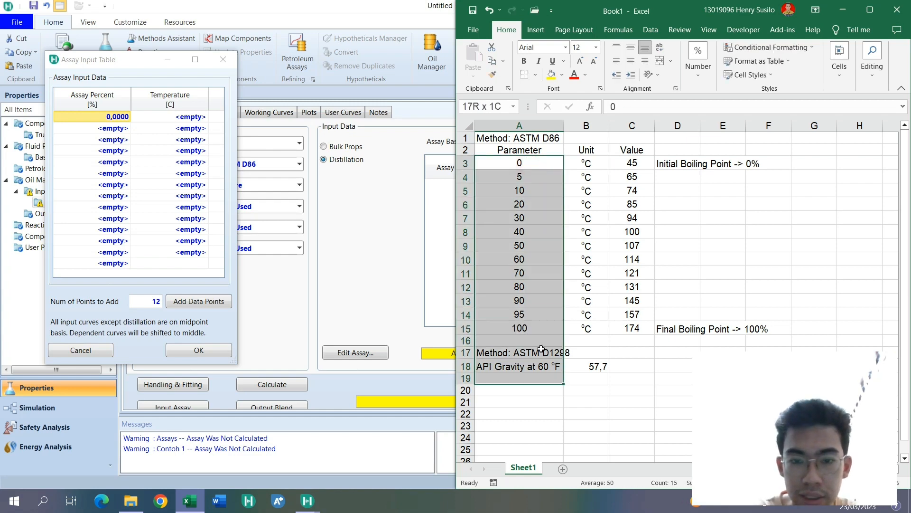
pyautogui.hotkey('ctrl', 'c')
pyautogui.click(103, 121)
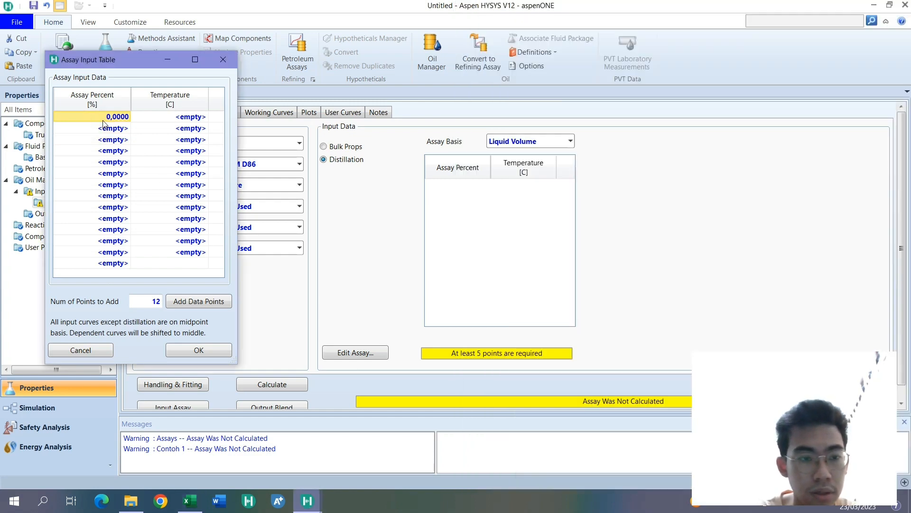
pyautogui.hotkey('ctrl', 'v')
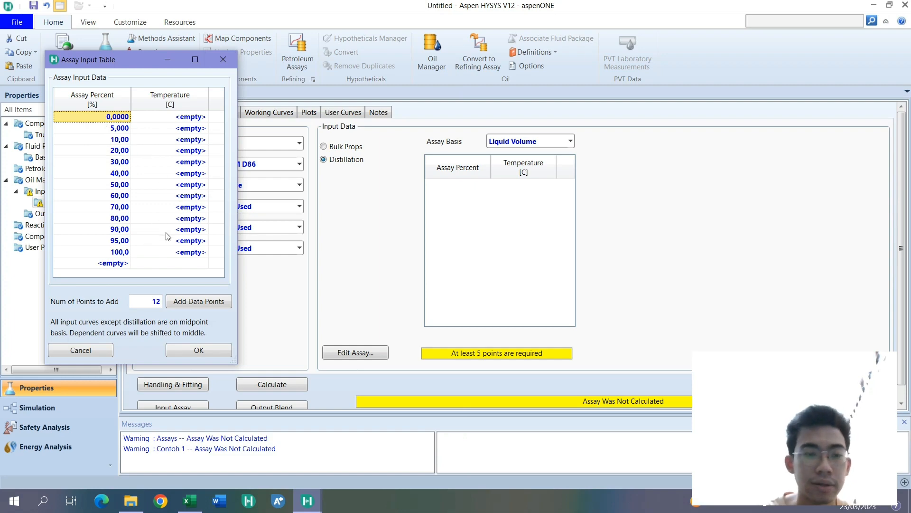
# - Copy the temperatures in C3:C15 from Excel into the Temperature column and accept the Assay Input Table
pyautogui.click(190, 501)
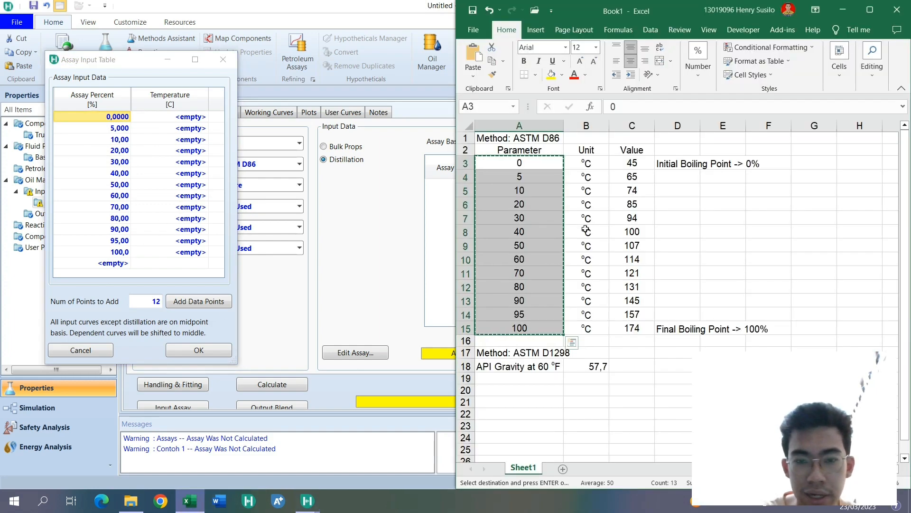
pyautogui.moveTo(541, 172); pyautogui.dragTo(546, 328)
pyautogui.moveTo(632, 162); pyautogui.dragTo(638, 328)
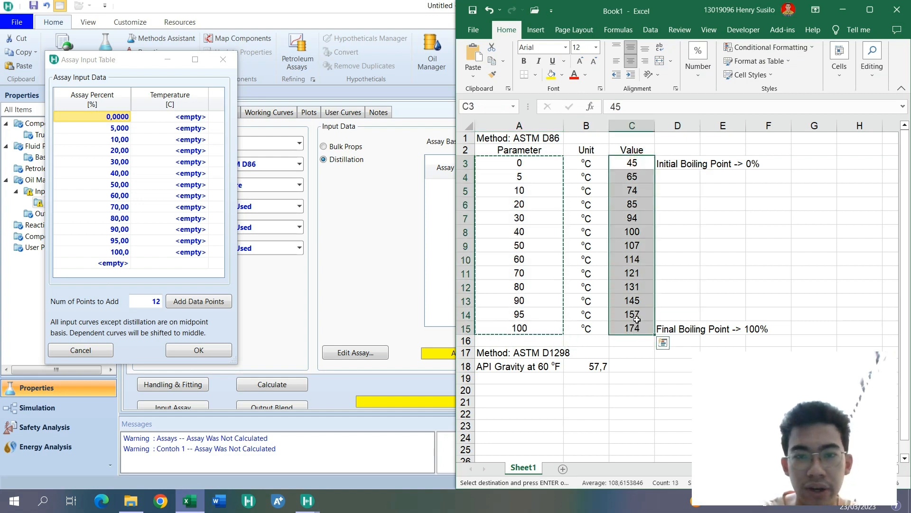
pyautogui.hotkey('ctrl', 'c')
pyautogui.click(185, 117)
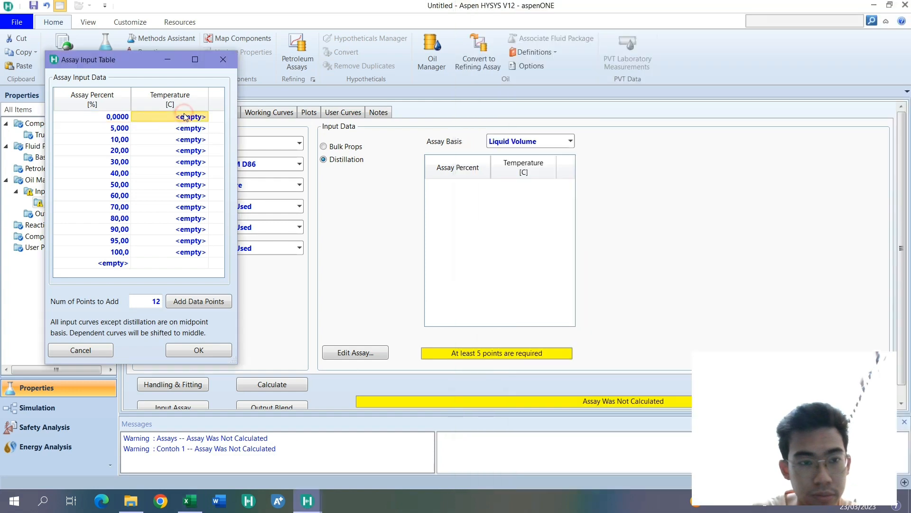
pyautogui.hotkey('ctrl', 'v')
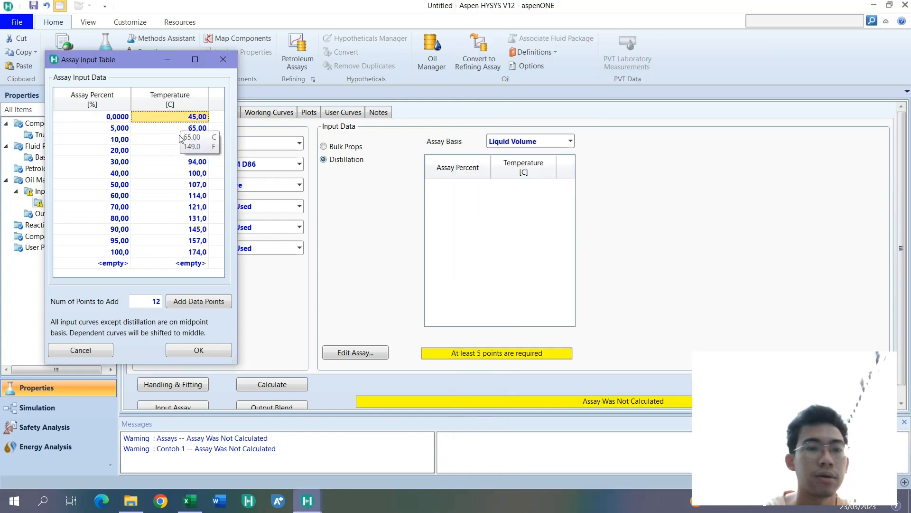
pyautogui.click(199, 351)
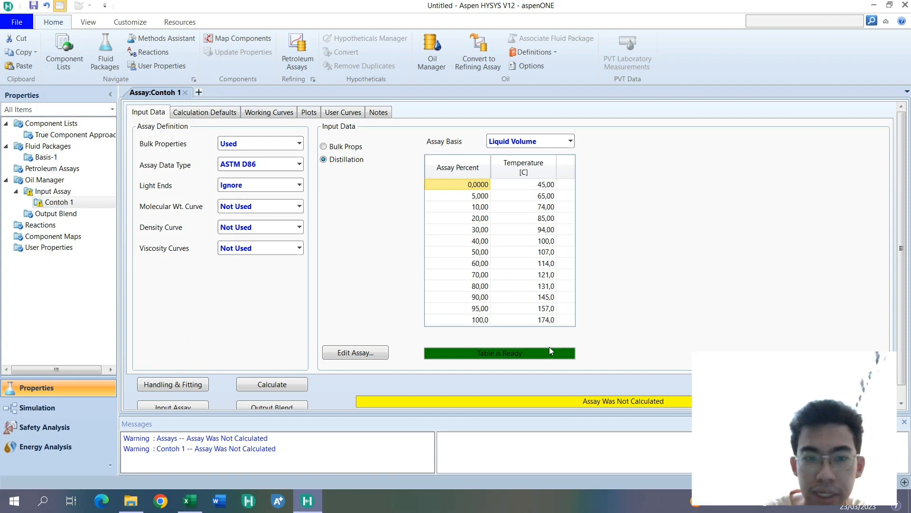
# - Review the bulk properties of assay Contoh 1 and calculate the assay
pyautogui.click(335, 147)
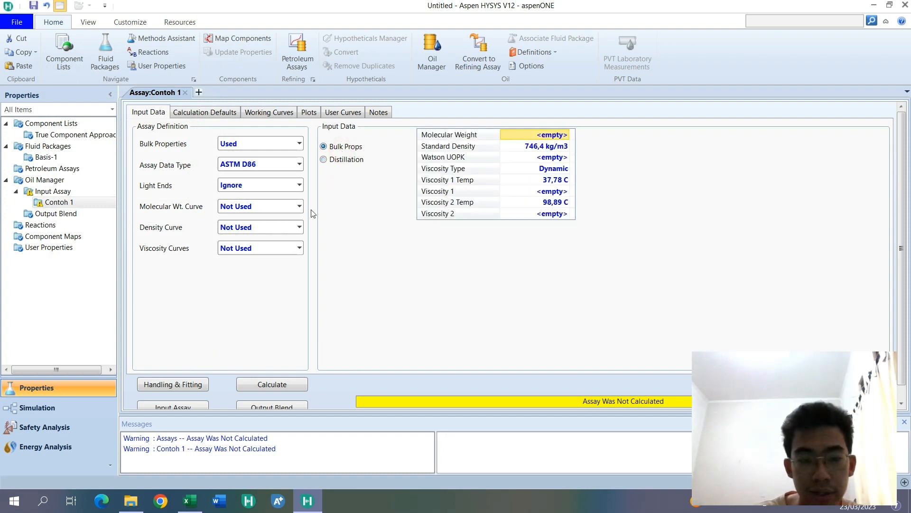
pyautogui.scroll(-1, 339, 265)
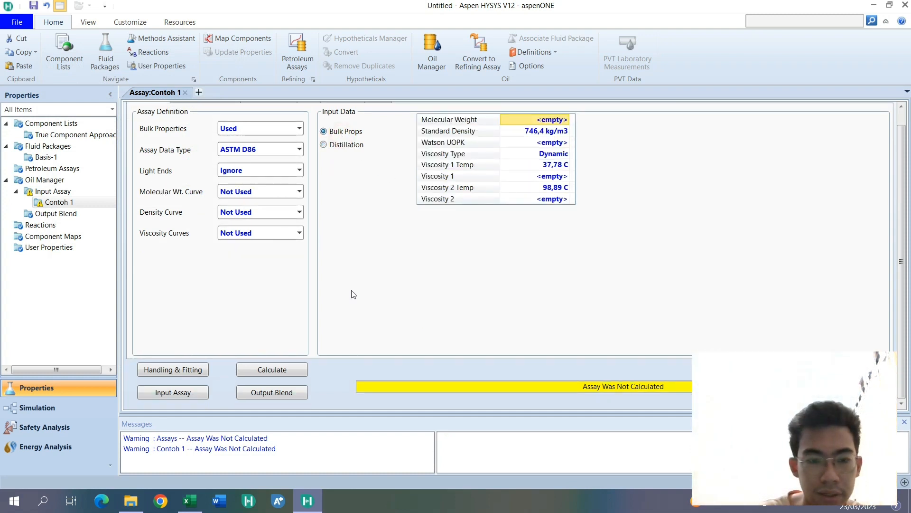
pyautogui.click(297, 370)
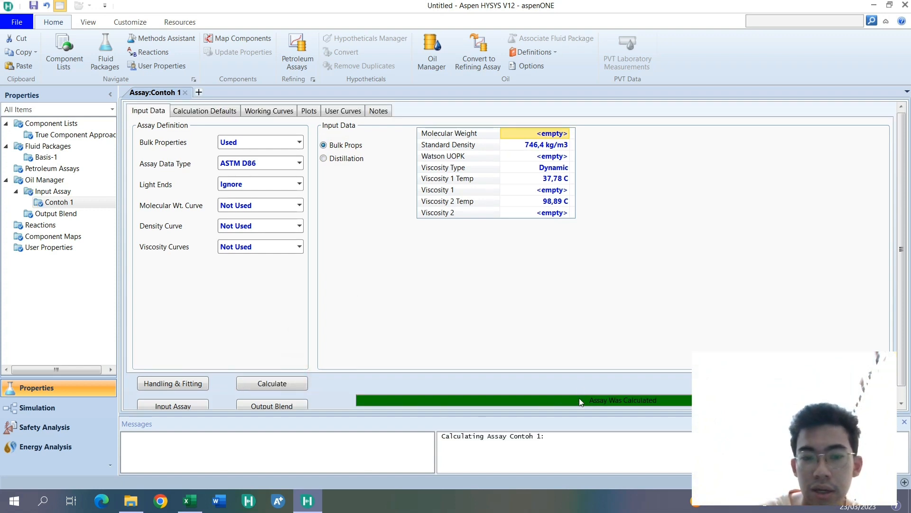
pyautogui.scroll(-1, 494, 363)
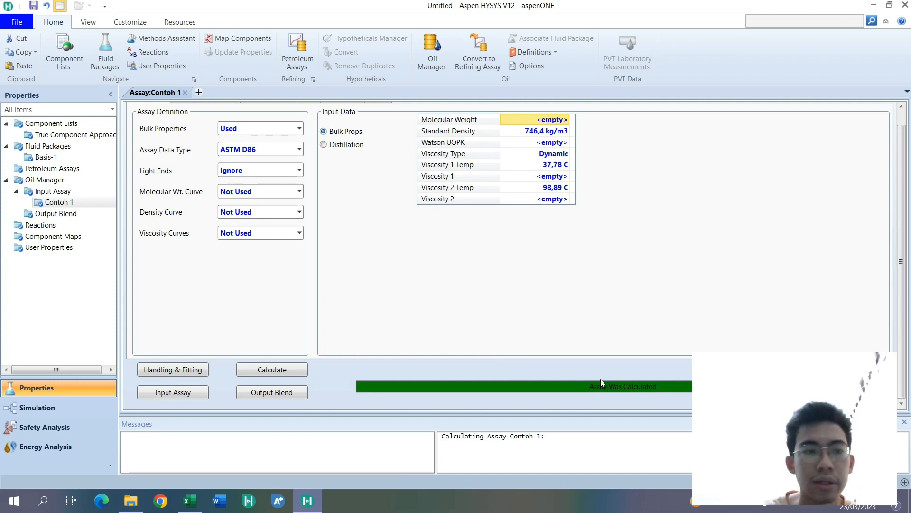
# - Review the calculation defaults, working curves and input distillation plot of assay Contoh 1
pyautogui.scroll(1, 484, 297)
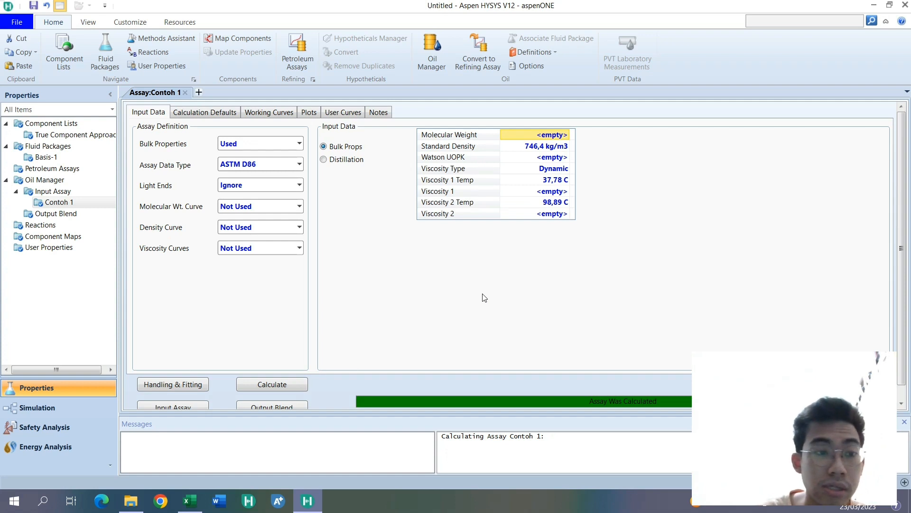
pyautogui.click(206, 113)
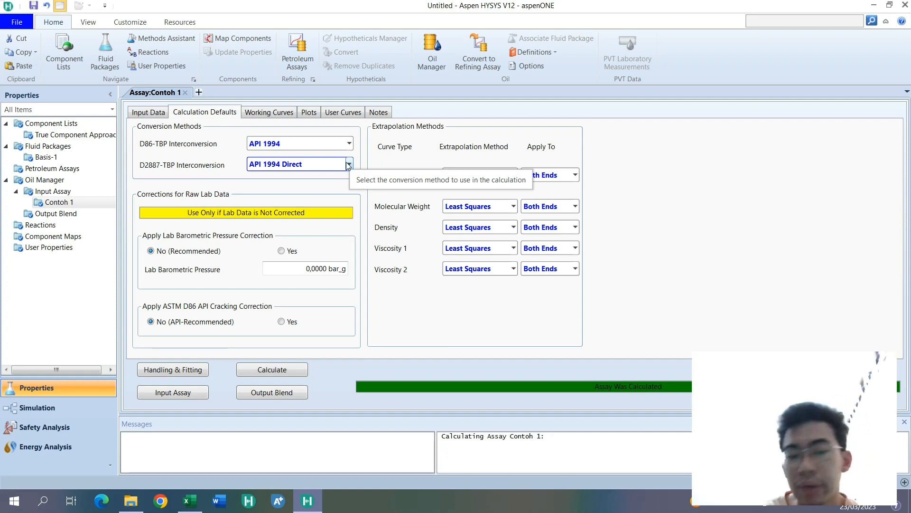
pyautogui.click(262, 113)
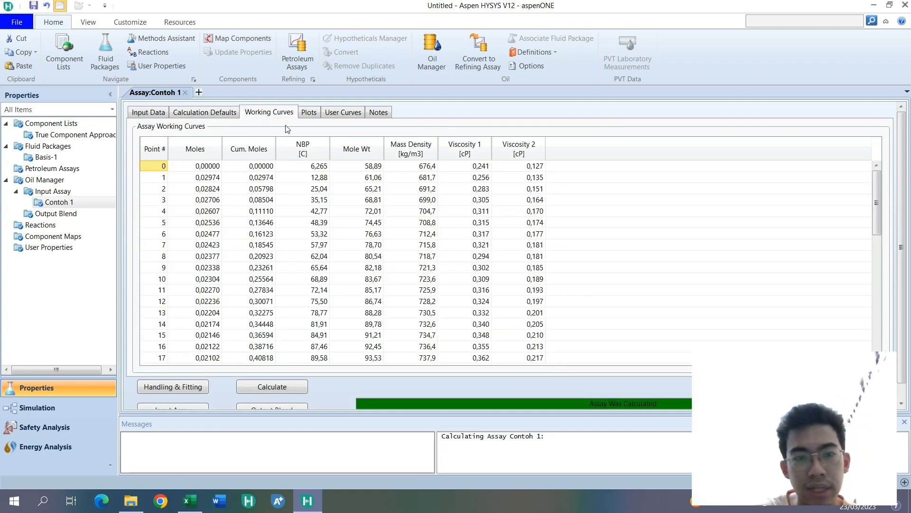
pyautogui.click(309, 113)
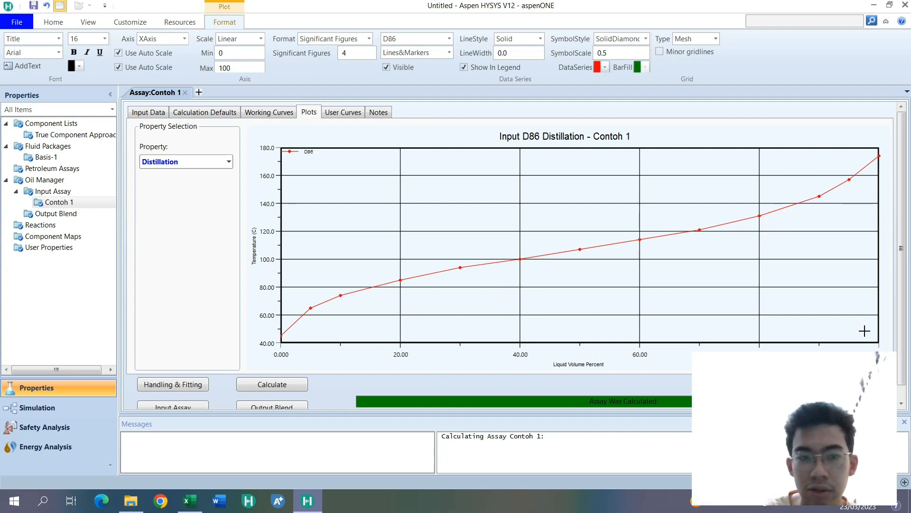
pyautogui.scroll(2, 639, 252)
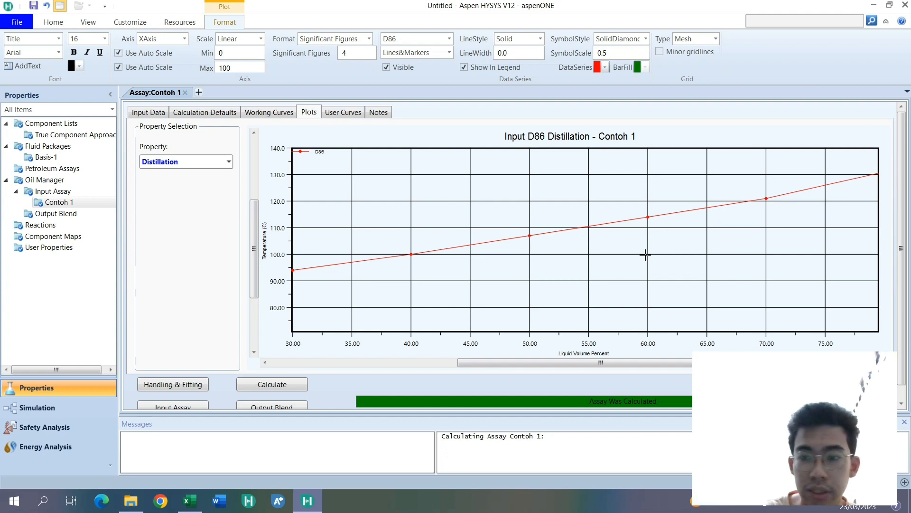
pyautogui.scroll(-1, 648, 253)
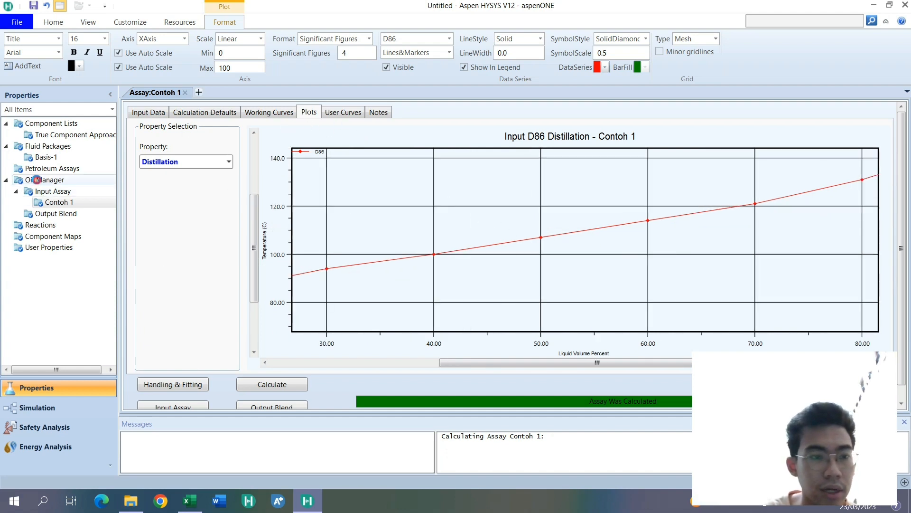
# - Create an output blend named Output 1 in the Oil Manager and add assay Contoh 1 to it
pyautogui.doubleClick(45, 179)
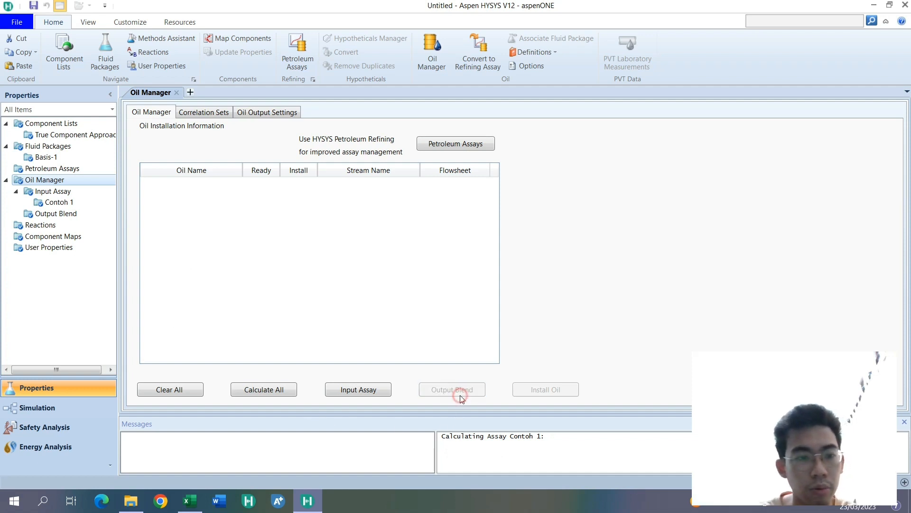
pyautogui.click(459, 394)
pyautogui.click(170, 259)
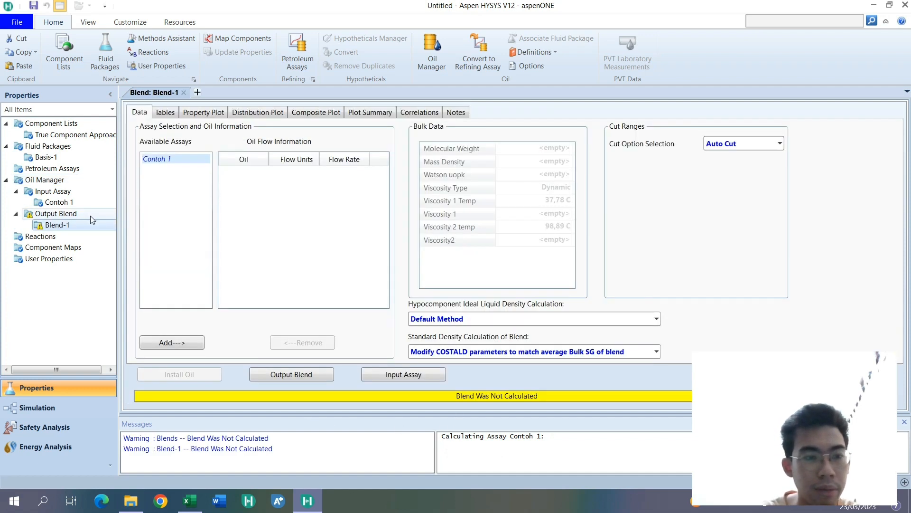
pyautogui.click(90, 215)
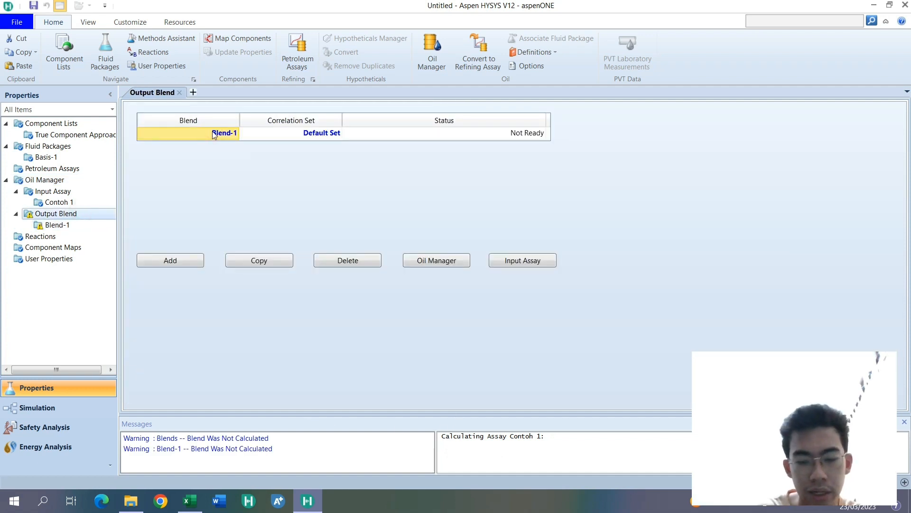
pyautogui.write('Outpu')
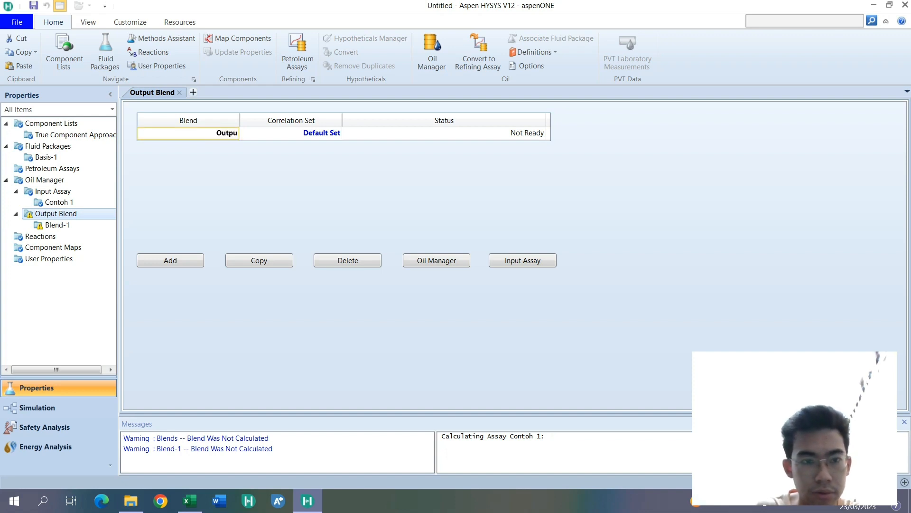
pyautogui.write('t 1')
pyautogui.press('Return')
pyautogui.doubleClick(57, 225)
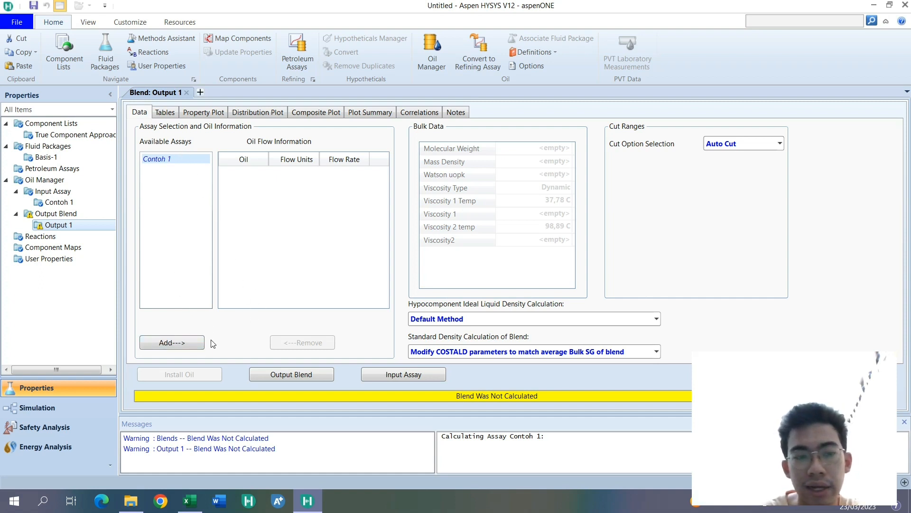
pyautogui.click(169, 342)
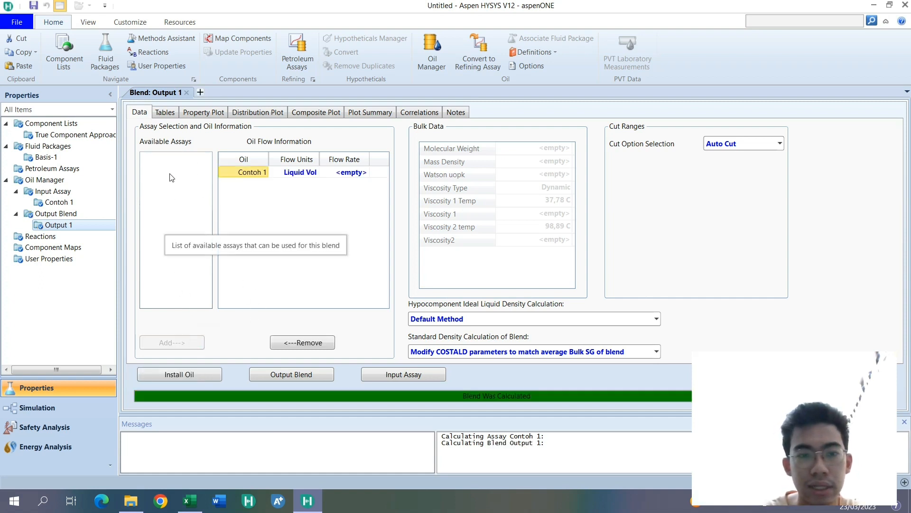
# - Inspect the distillation plot and input data of Contoh 1 from within the blend, then close the assay window
pyautogui.doubleClick(263, 177)
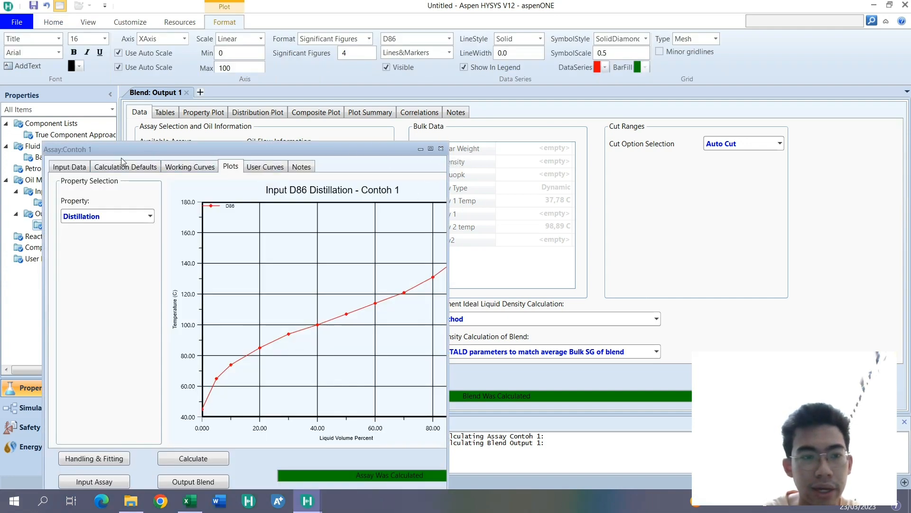
pyautogui.moveTo(121, 149); pyautogui.dragTo(605, 104)
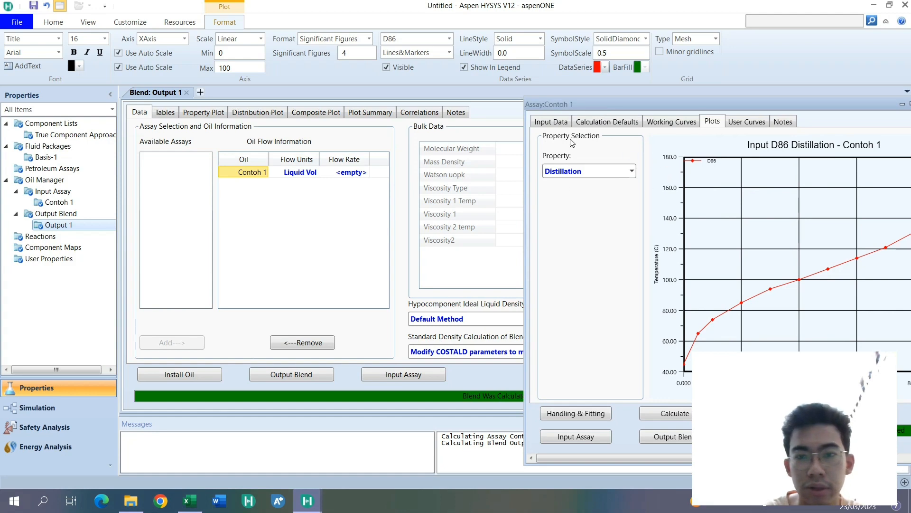
pyautogui.click(556, 123)
pyautogui.moveTo(664, 105); pyautogui.dragTo(396, 64)
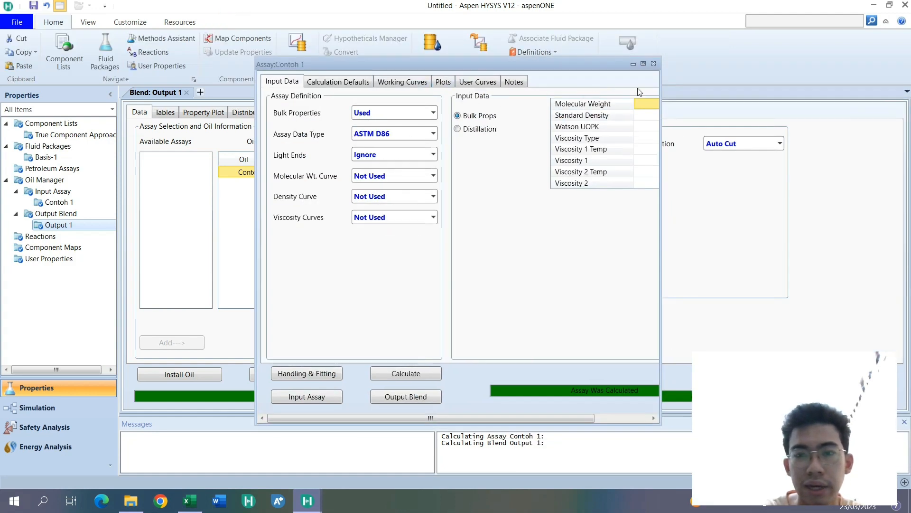
pyautogui.click(654, 64)
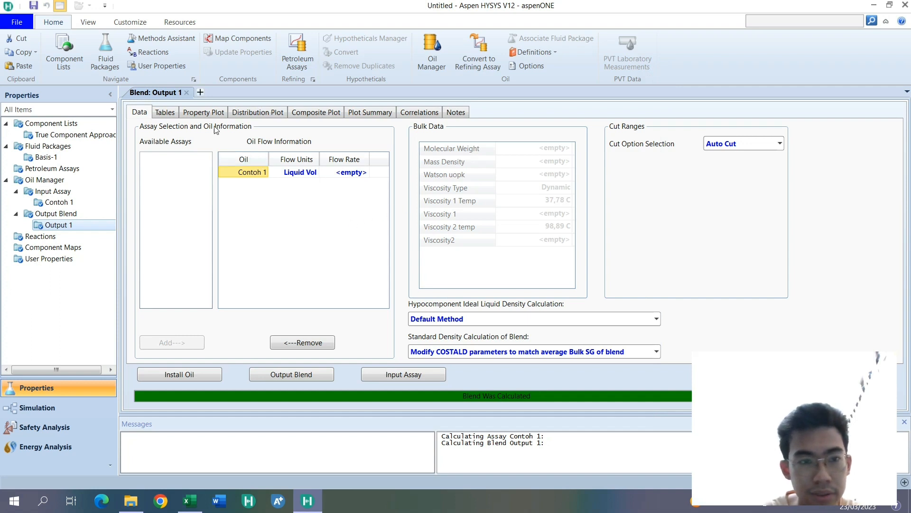
# - Examine the component physical properties table of blend Output 1, including boiling points, densities and viscosities
pyautogui.click(175, 112)
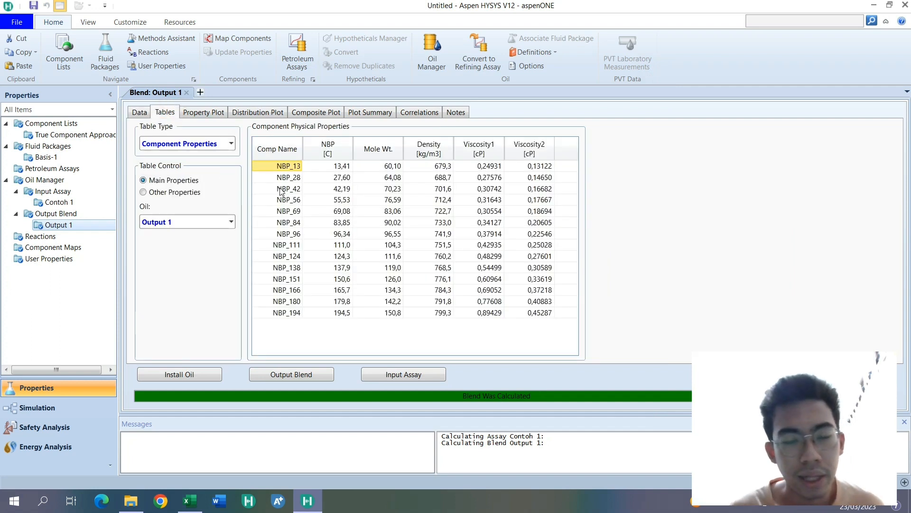
pyautogui.moveTo(313, 193)
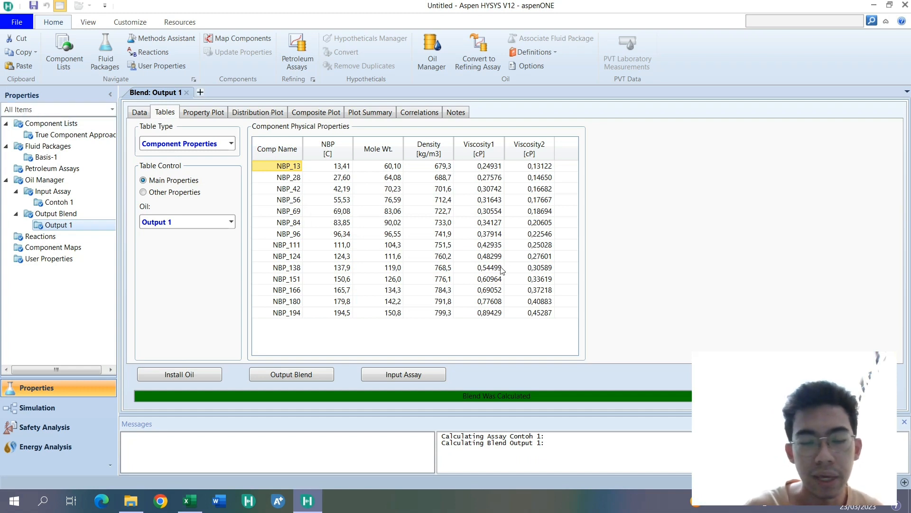
pyautogui.moveTo(496, 268)
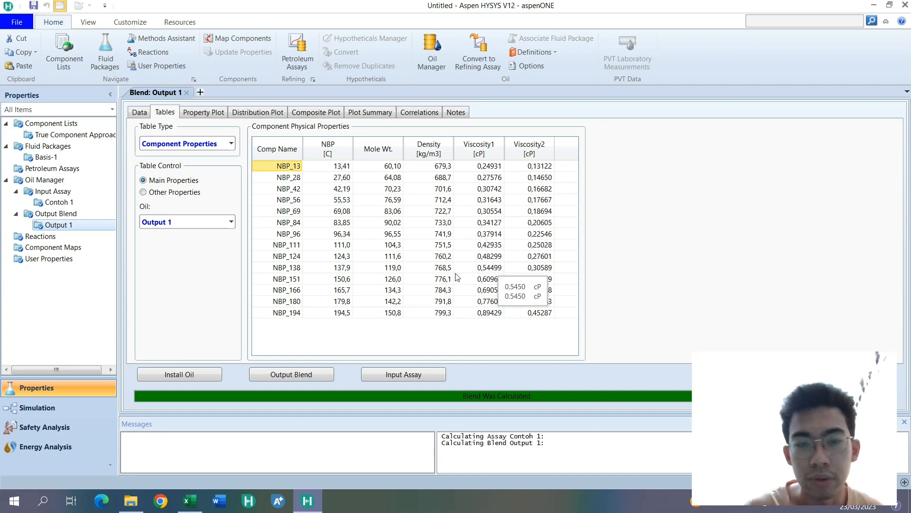
pyautogui.moveTo(454, 278)
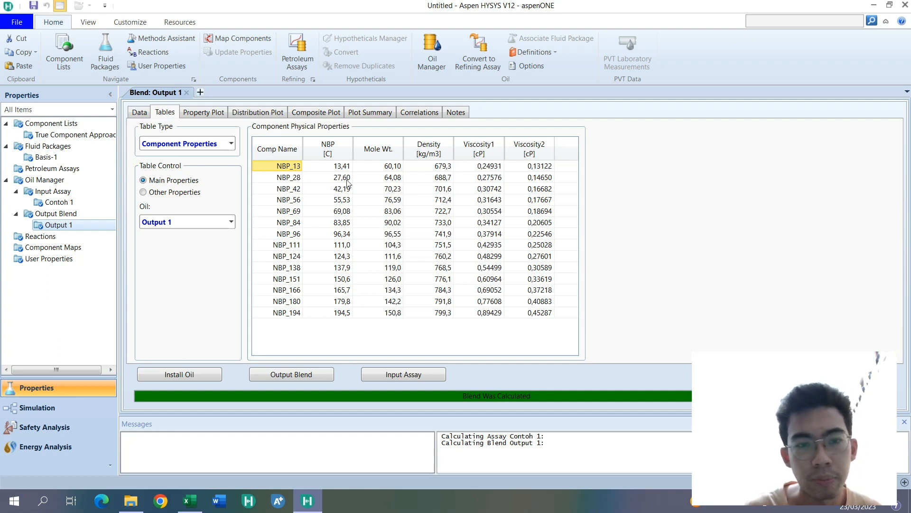
pyautogui.moveTo(348, 170)
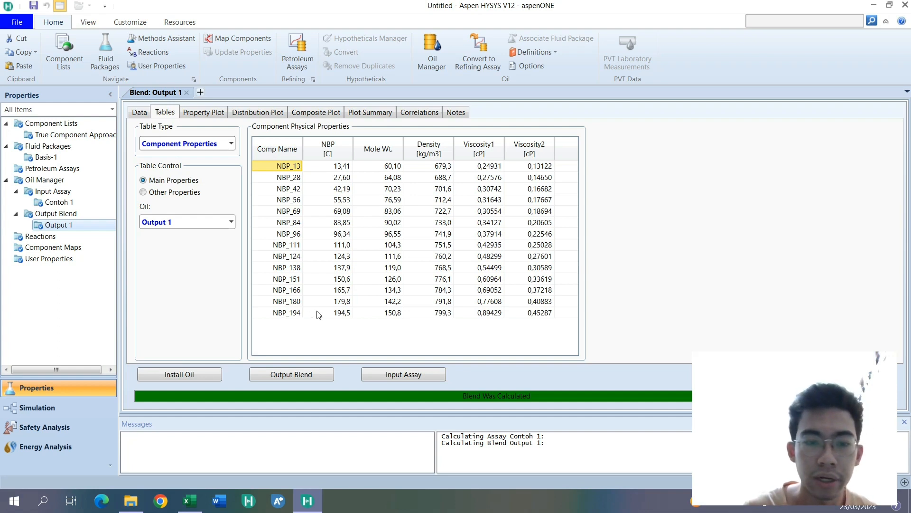
pyautogui.moveTo(333, 317)
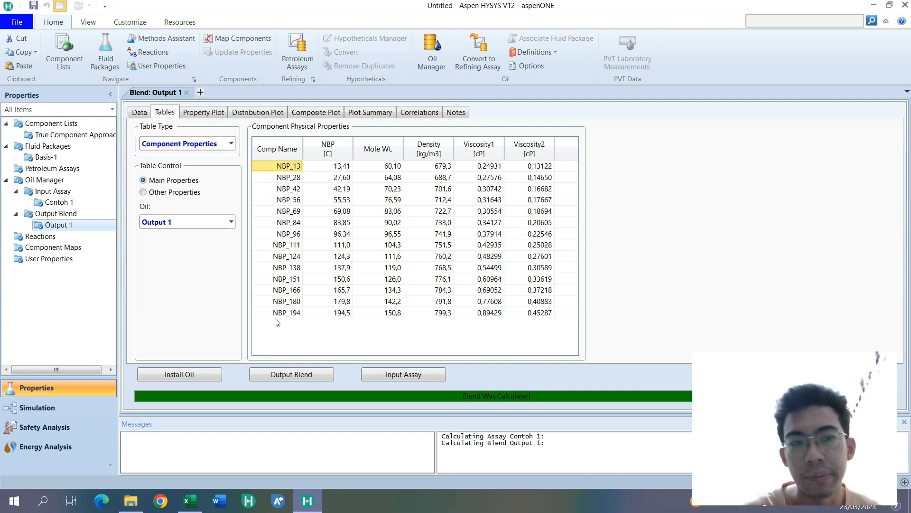
# - View the ASTM D86, TBP and ASTM D1160 (Vac) distillation curves of Output 1 one at a time, clearing each
pyautogui.click(213, 113)
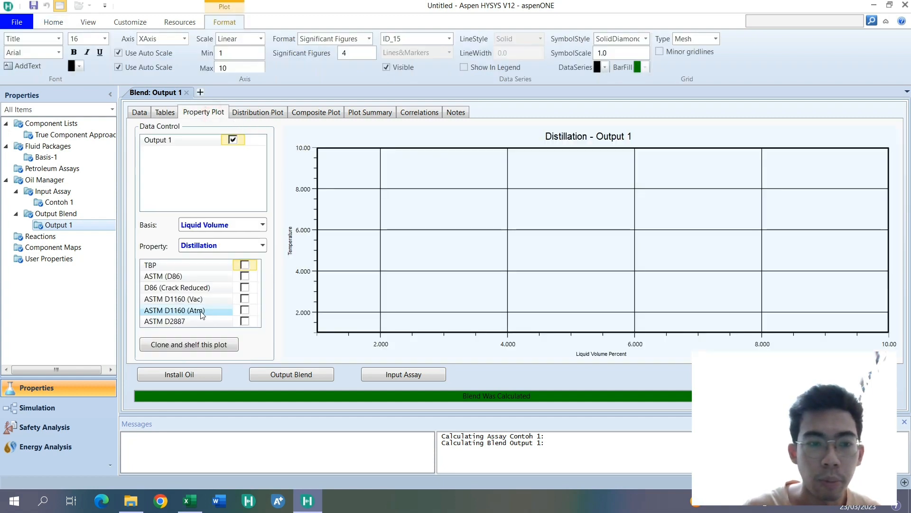
pyautogui.click(244, 278)
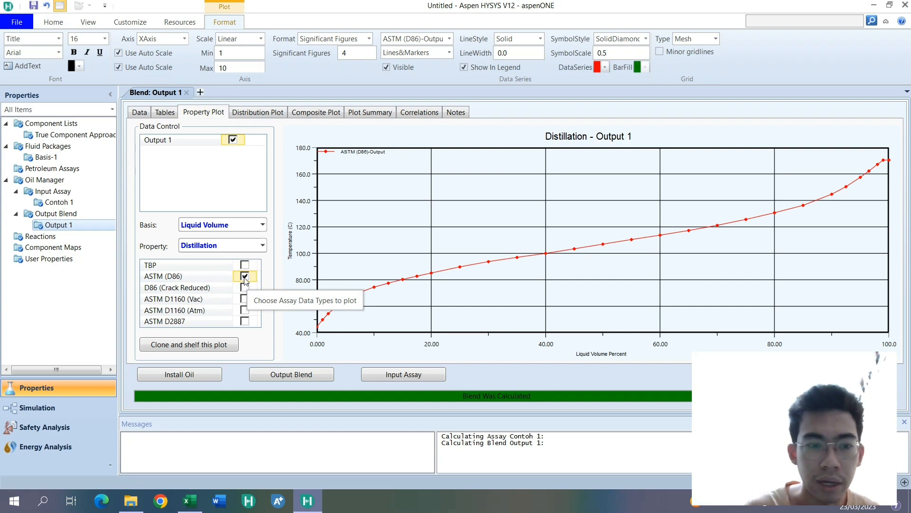
pyautogui.click(245, 279)
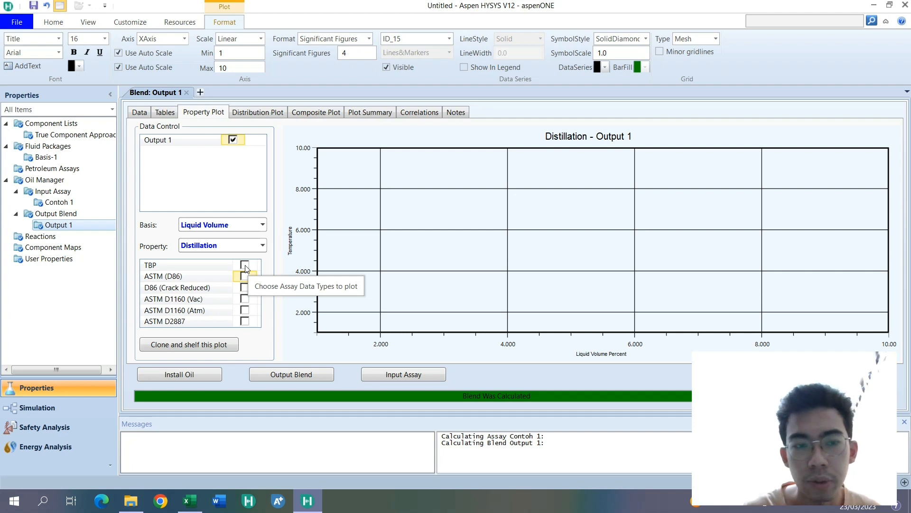
pyautogui.click(244, 266)
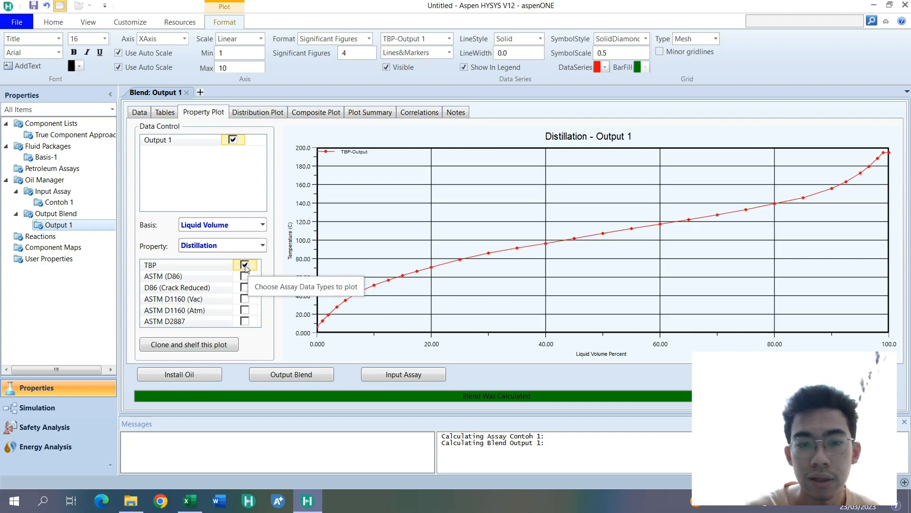
pyautogui.click(245, 265)
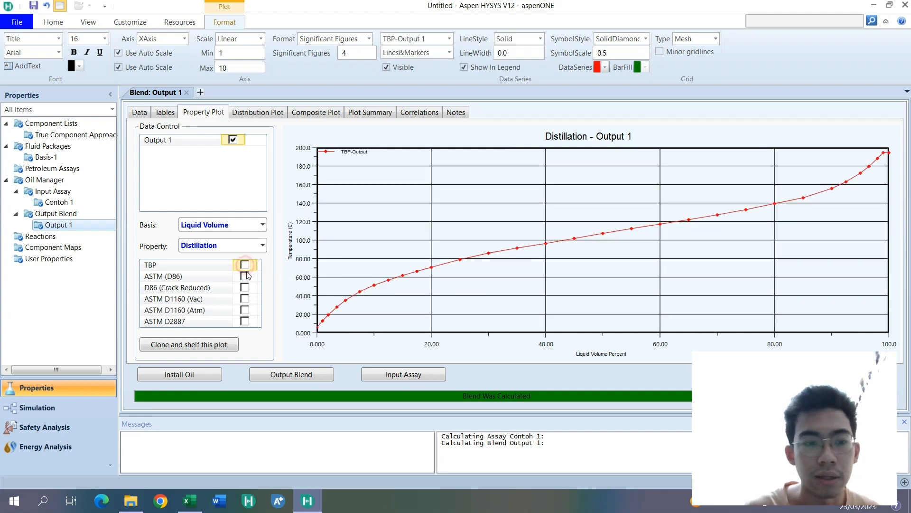
pyautogui.click(245, 299)
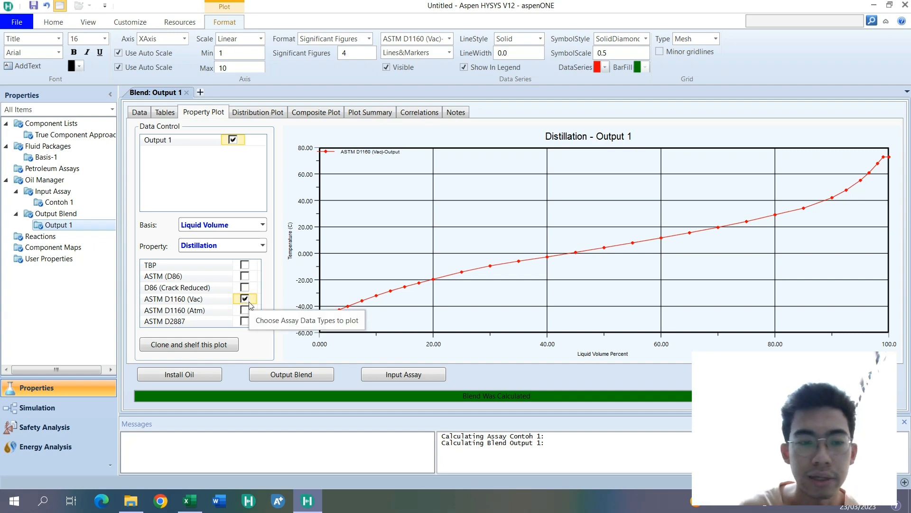
pyautogui.click(245, 299)
# - Examine the straight-run cut end temperatures and the cut distribution plot of Output 1 on a liquid volume basis
pyautogui.click(255, 112)
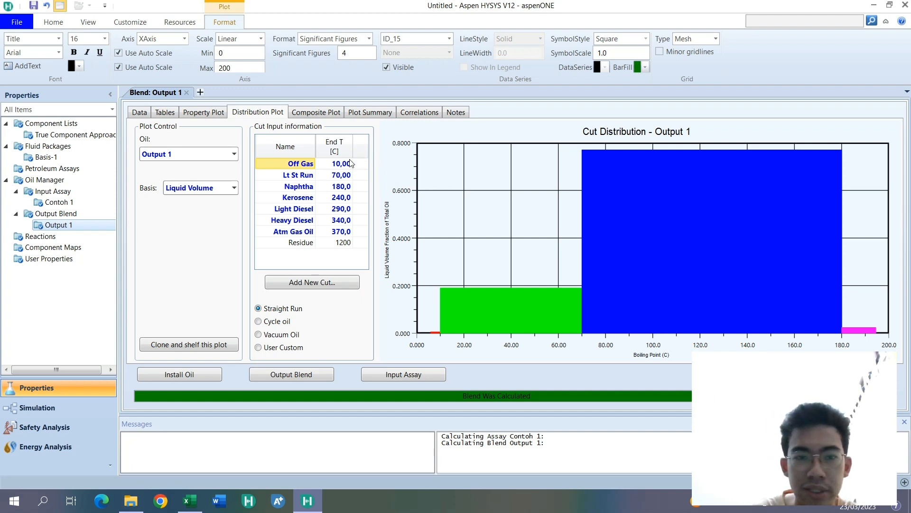
pyautogui.moveTo(334, 167)
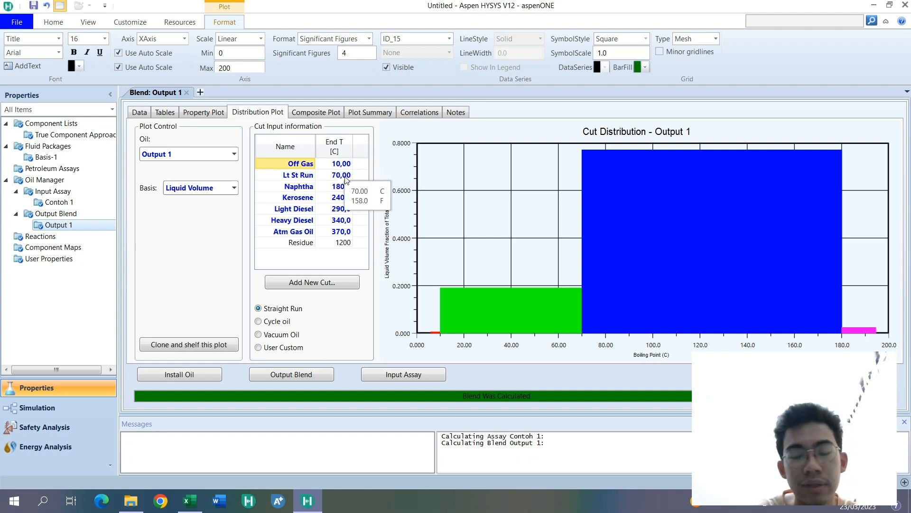
pyautogui.moveTo(324, 192)
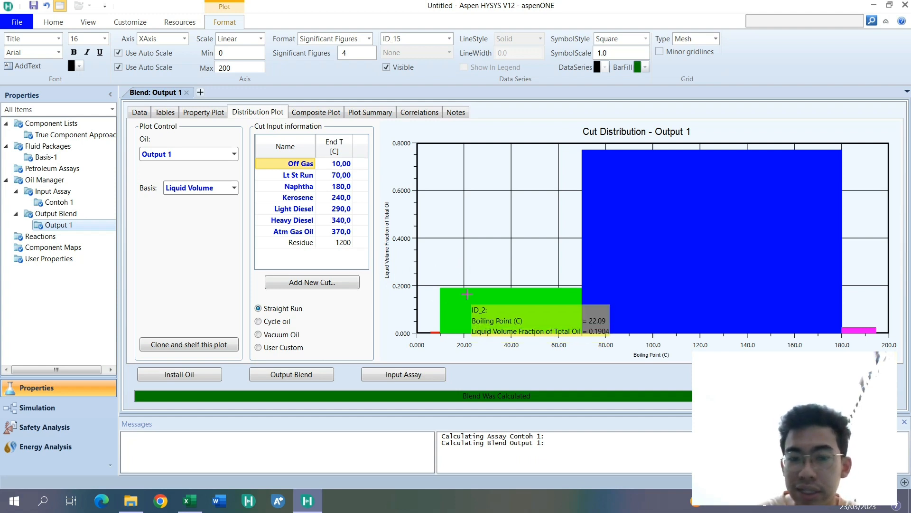
pyautogui.moveTo(474, 322)
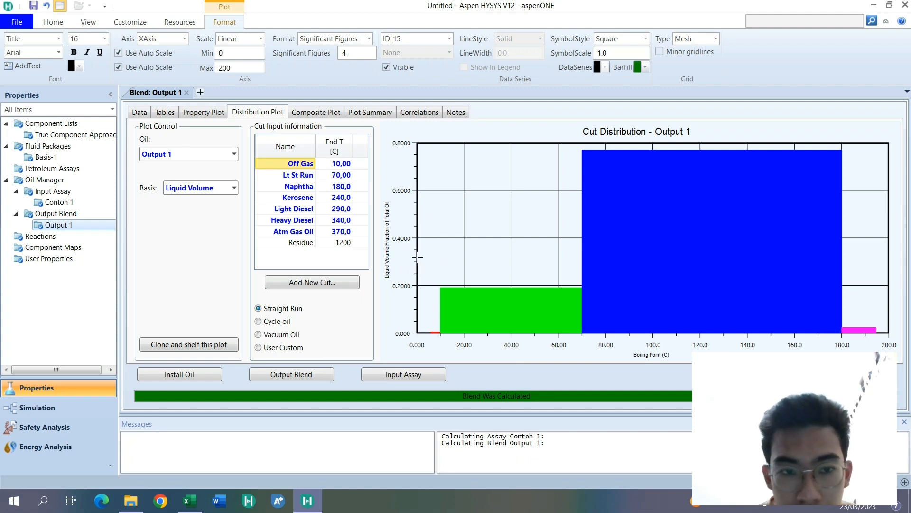
# - Examine the graph settings of the cut distribution plot to match Lt St Run, Naphtha and Kerosene with their bar colours, then close them
pyautogui.rightClick(539, 262)
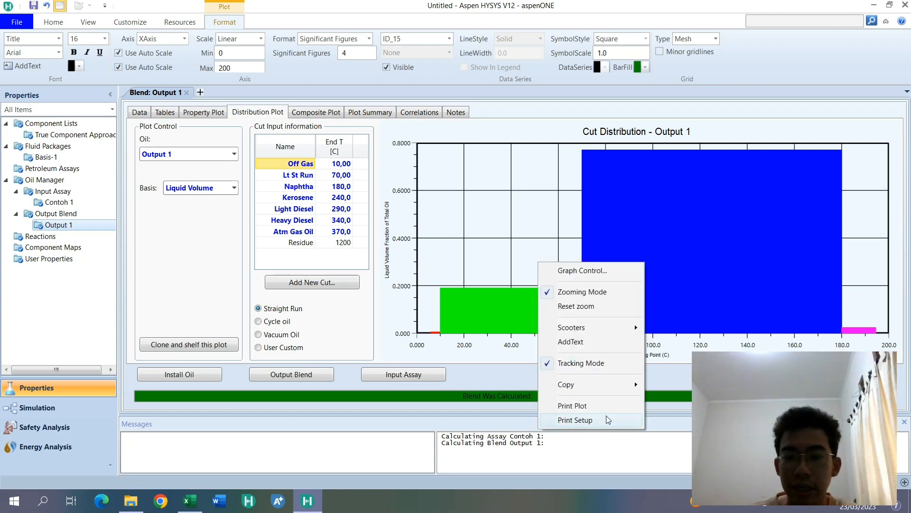
pyautogui.click(581, 270)
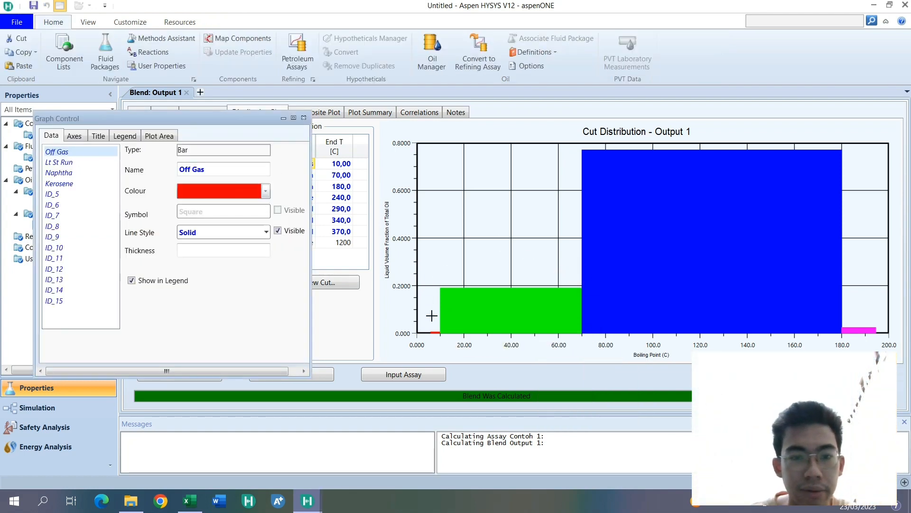
pyautogui.moveTo(438, 331)
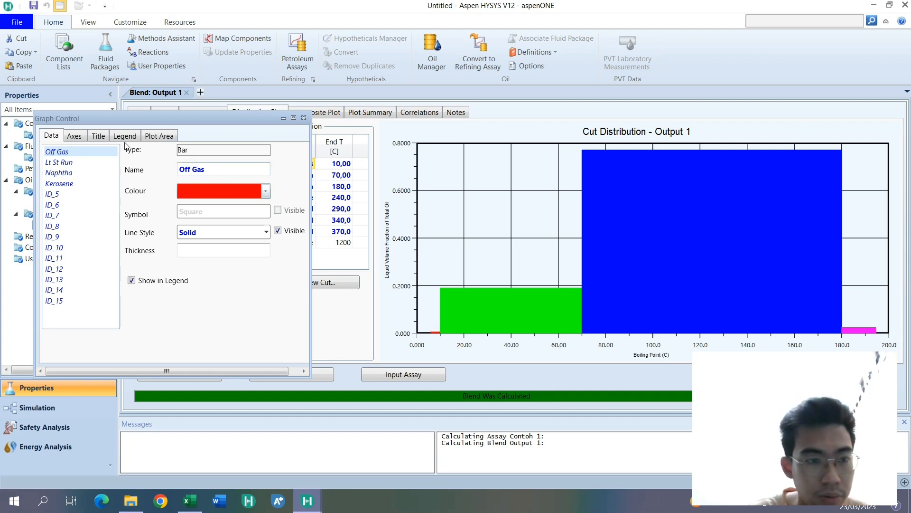
pyautogui.click(66, 163)
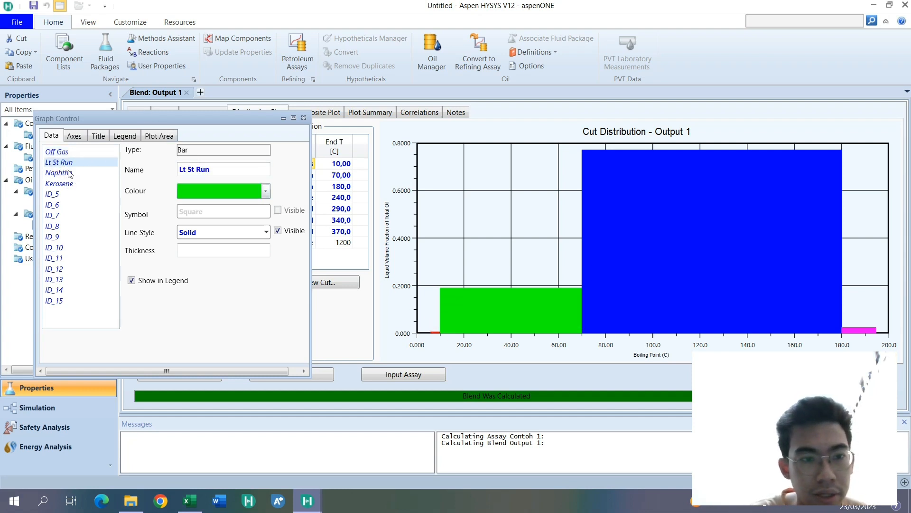
pyautogui.moveTo(55, 122); pyautogui.dragTo(49, 266)
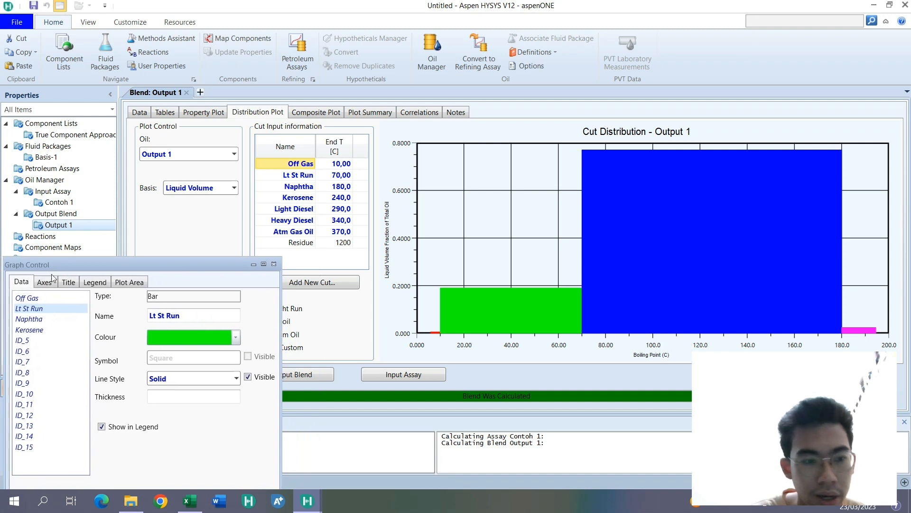
pyautogui.click(40, 319)
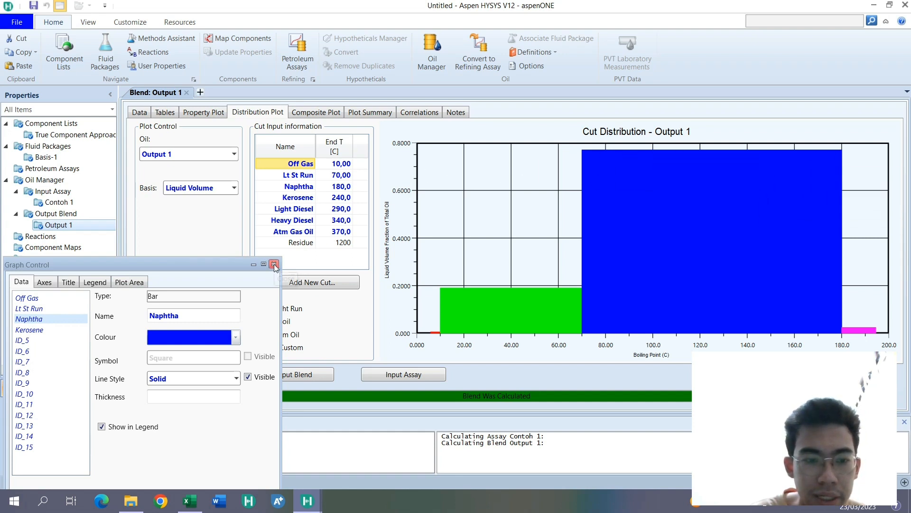
pyautogui.moveTo(594, 150)
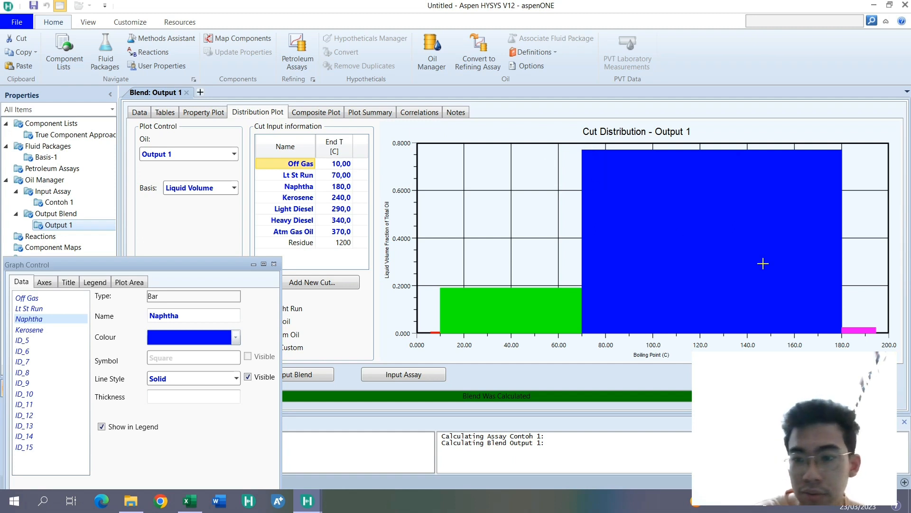
pyautogui.moveTo(761, 309)
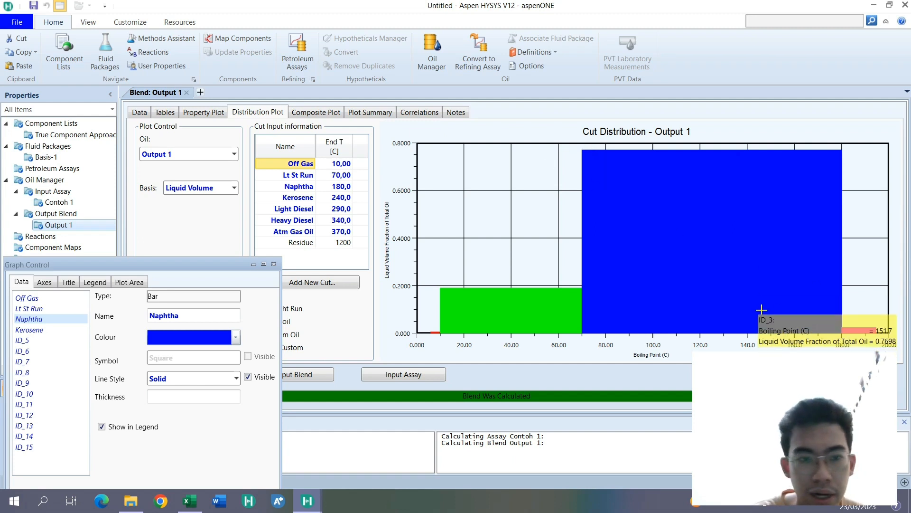
pyautogui.click(42, 329)
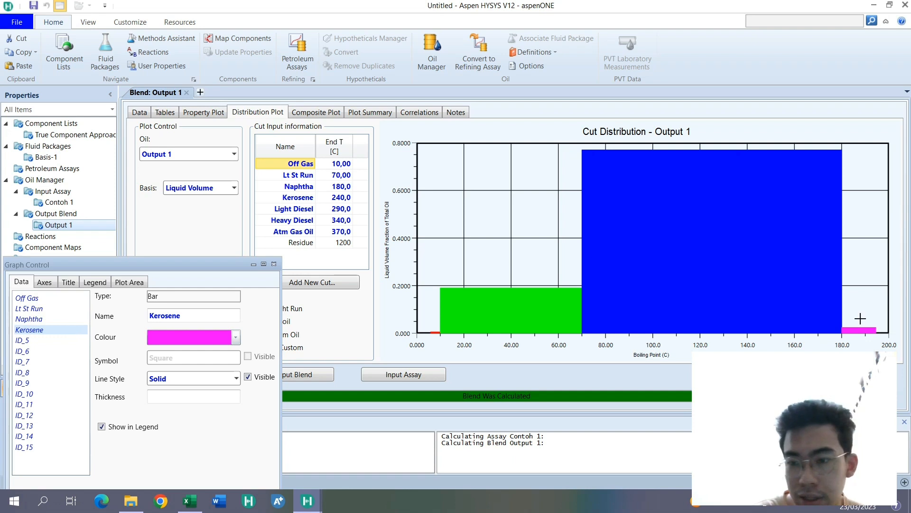
pyautogui.moveTo(860, 327)
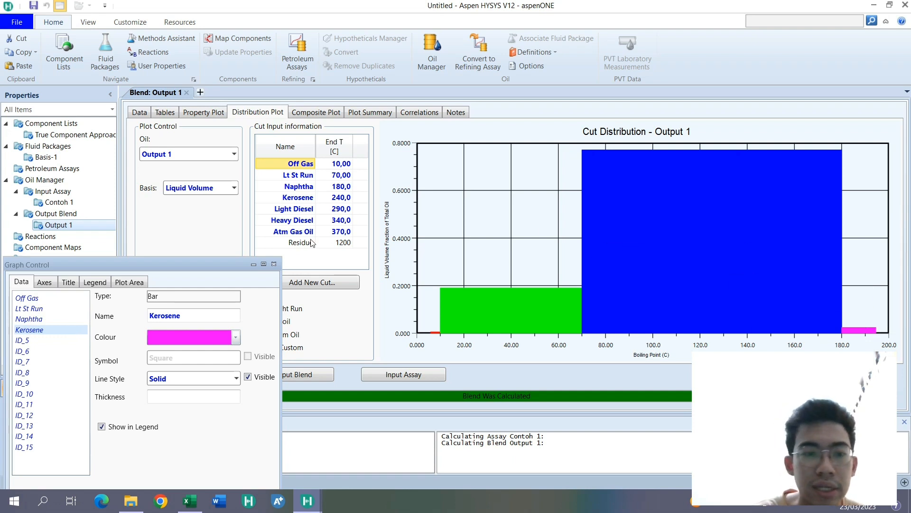
pyautogui.click(274, 264)
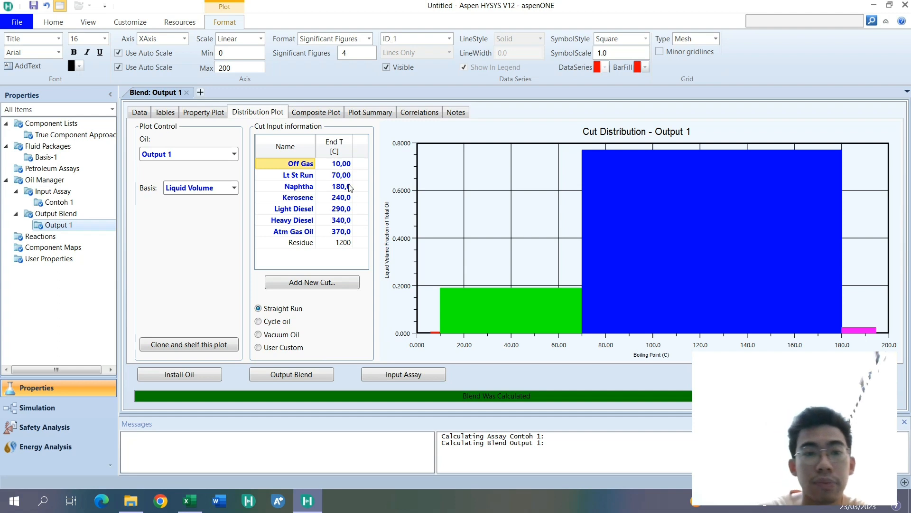
# - Compare the calculated D86 curve with the input curve on the composite distillation plot of Output 1
pyautogui.click(316, 113)
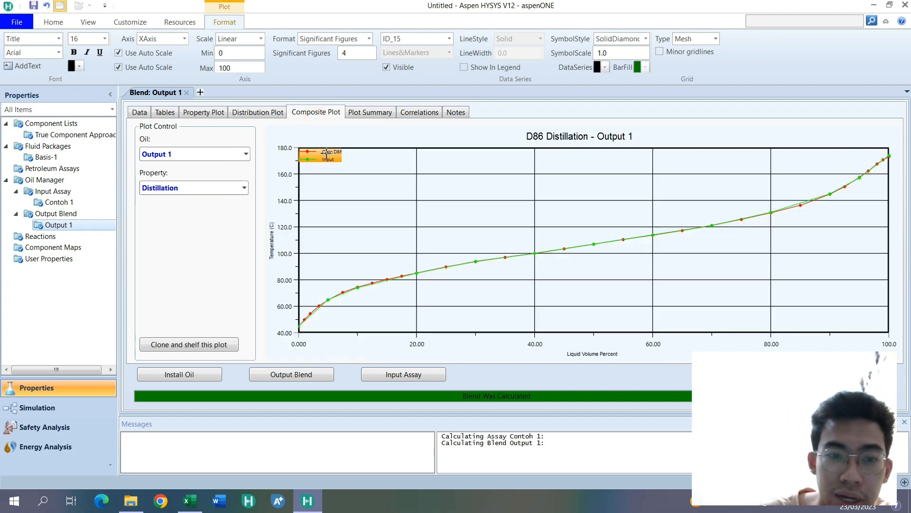
pyautogui.moveTo(337, 305)
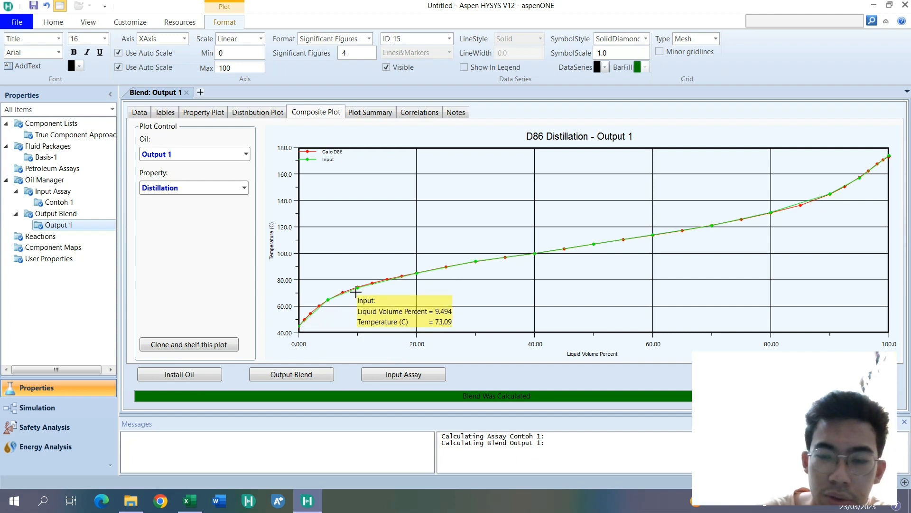
pyautogui.moveTo(421, 280)
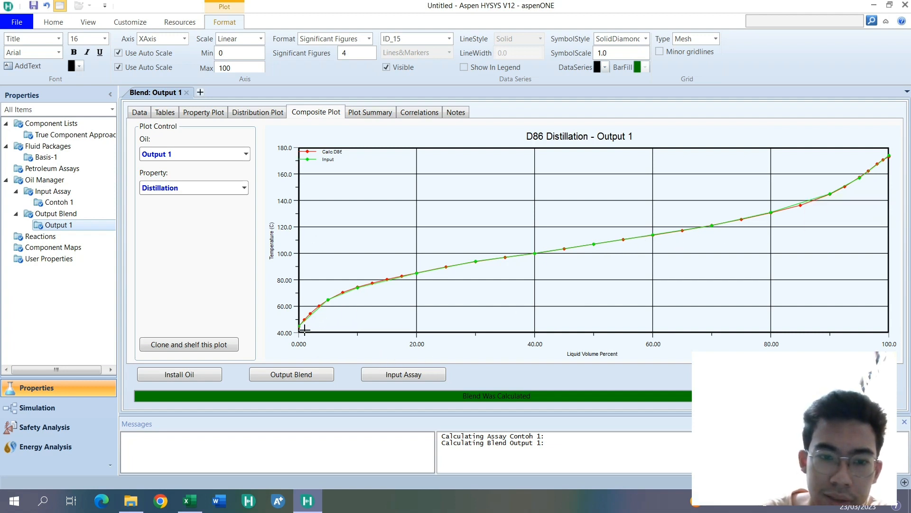
pyautogui.moveTo(379, 289)
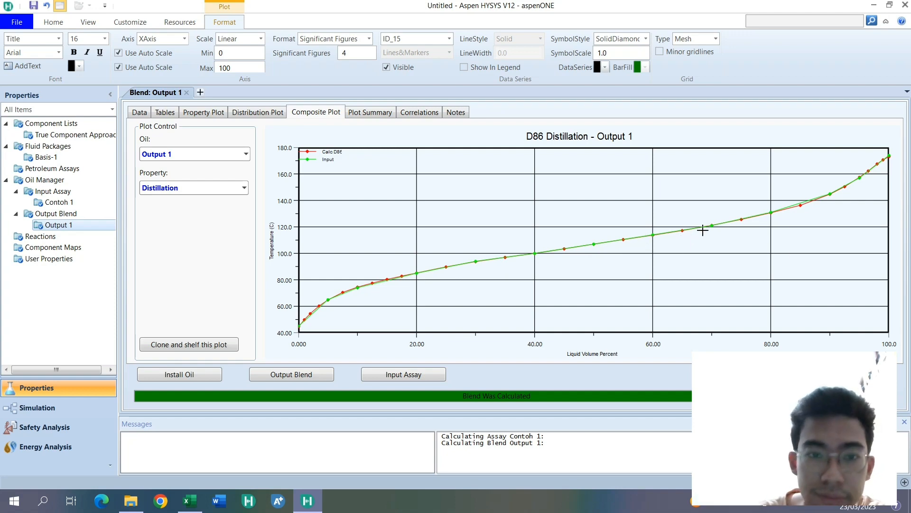
pyautogui.click(368, 114)
pyautogui.click(330, 112)
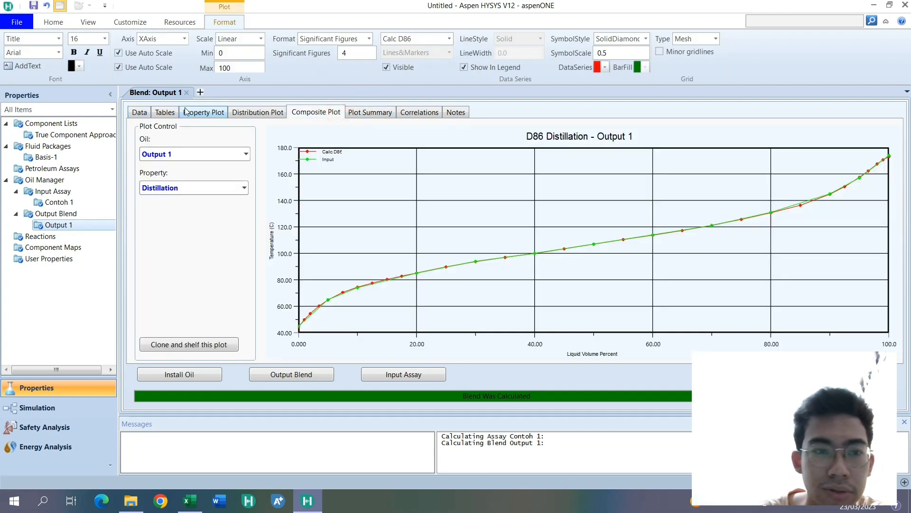
# - Install the oil Output 1 into the Case (Main) flowsheet as a stream named Contoh 1
pyautogui.click(140, 113)
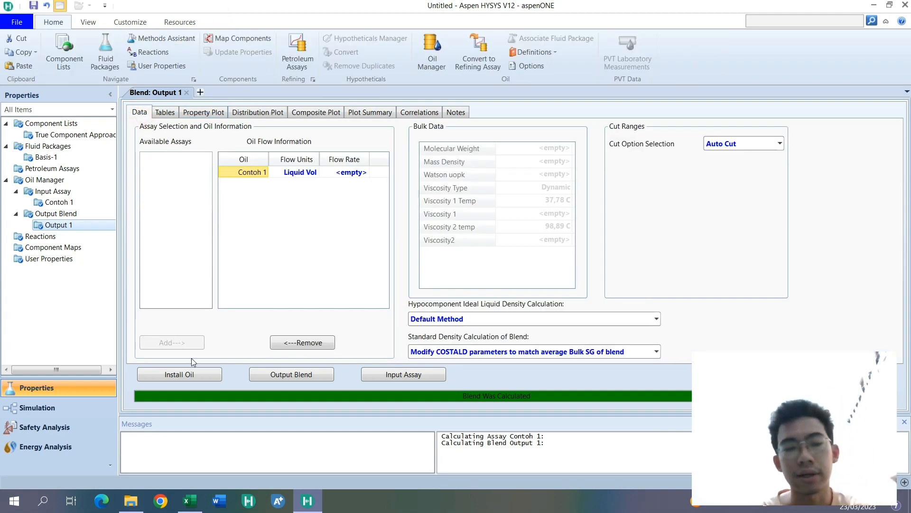
pyautogui.click(194, 375)
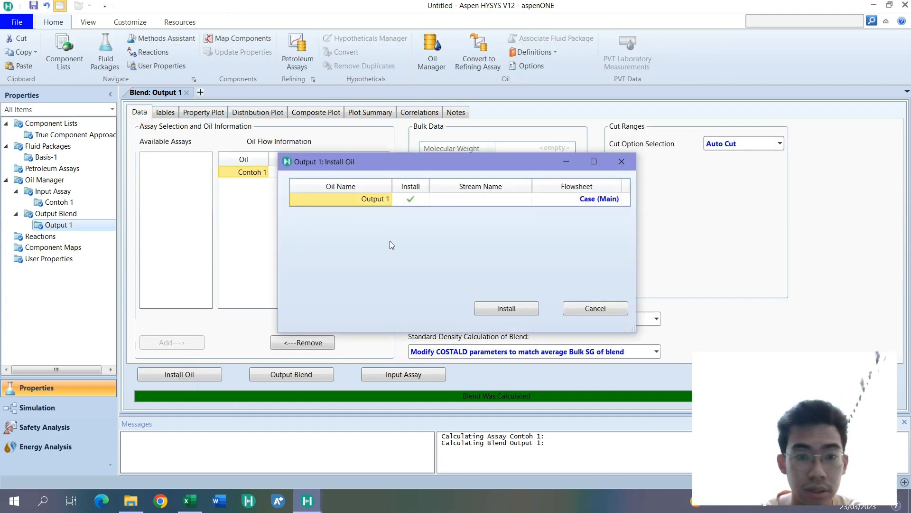
pyautogui.click(466, 200)
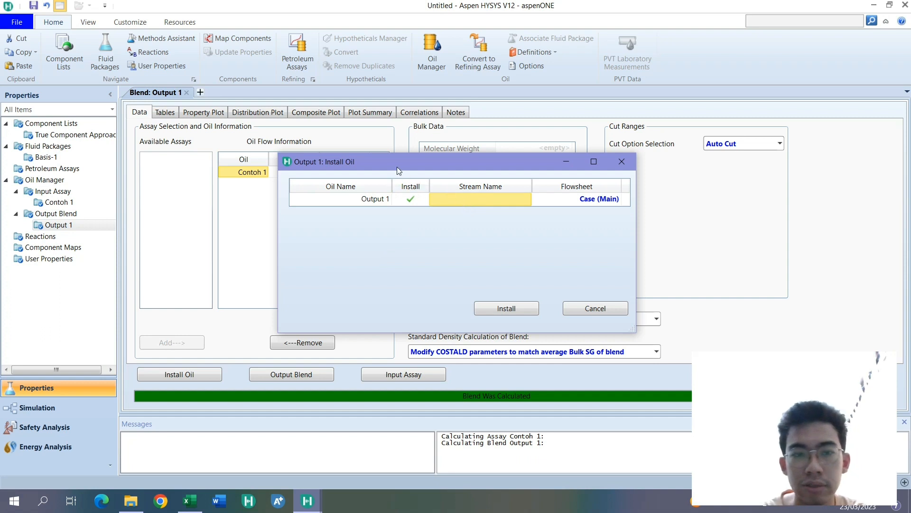
pyautogui.moveTo(375, 163); pyautogui.dragTo(278, 145)
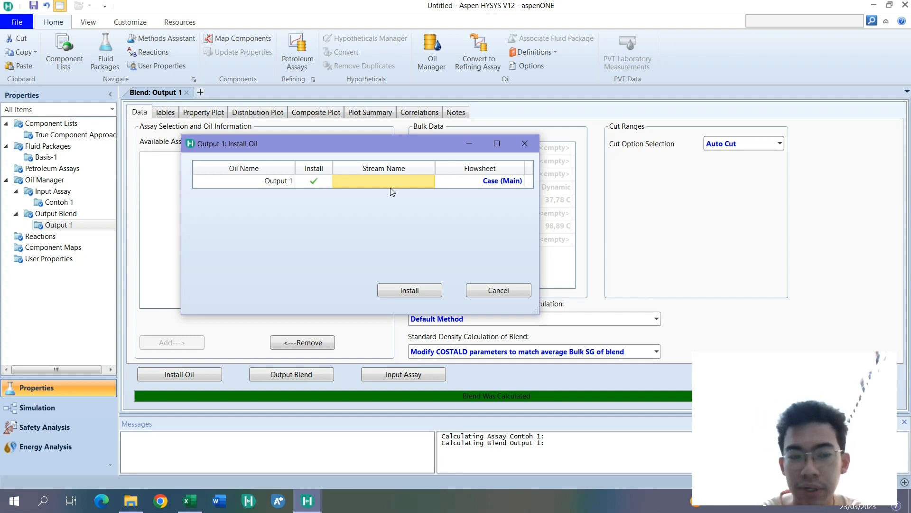
pyautogui.click(377, 181)
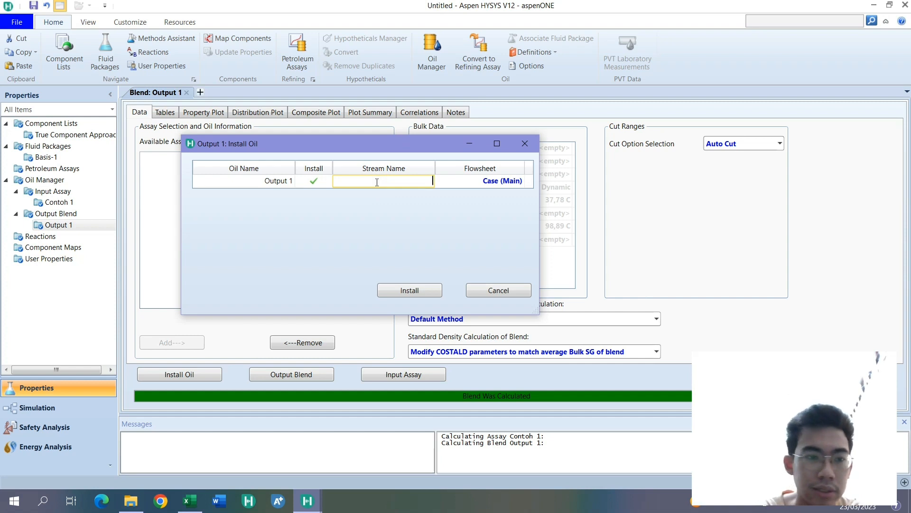
pyautogui.write('Contoh 1')
pyautogui.press('Return')
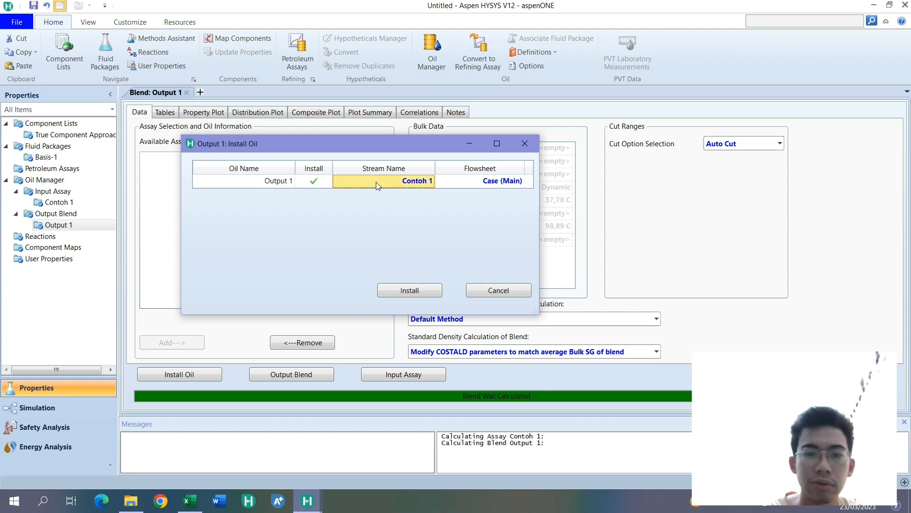
pyautogui.click(438, 291)
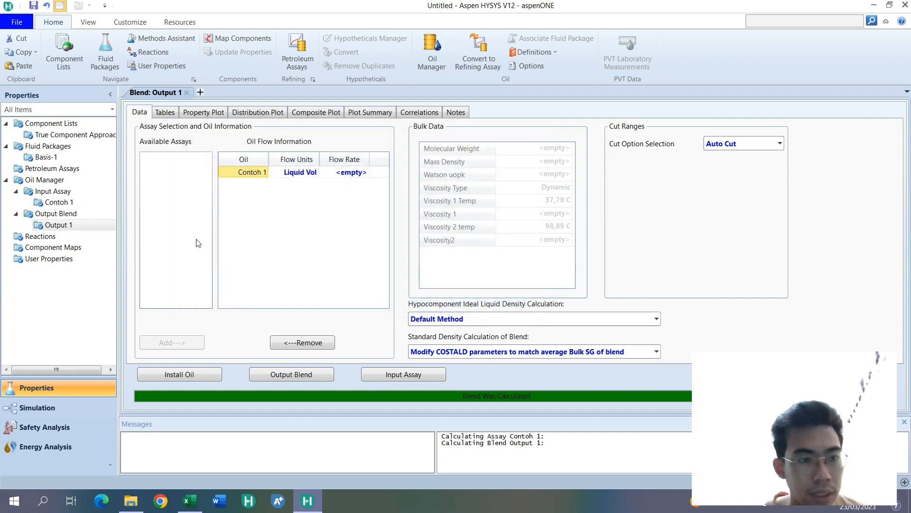
# - Examine the True Component Approach component list for the oil hypotheticals belonging to the Output 1 group
pyautogui.doubleClick(82, 136)
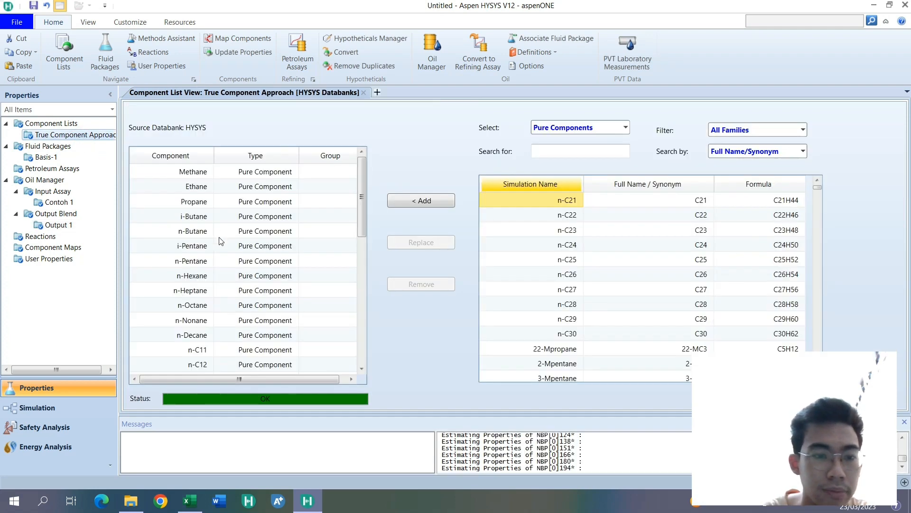
pyautogui.scroll(-3, 220, 241)
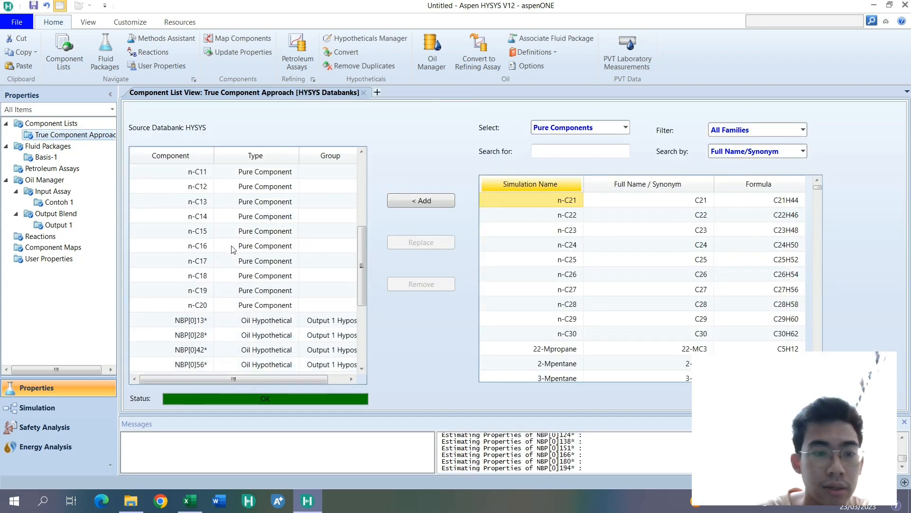
pyautogui.scroll(-1, 224, 276)
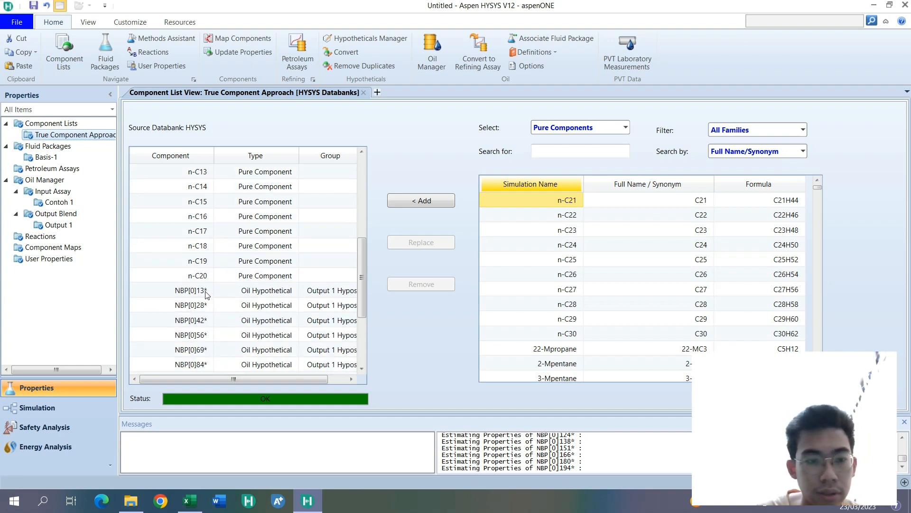
pyautogui.scroll(-3, 206, 295)
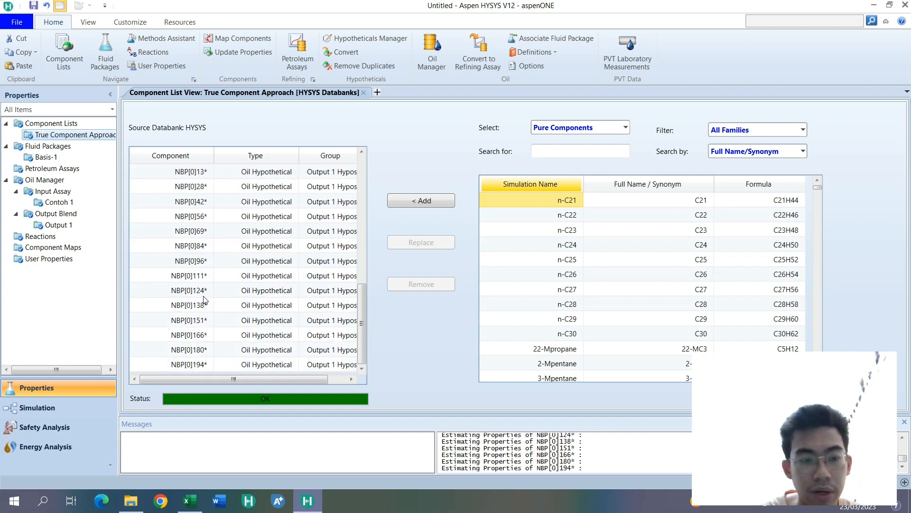
pyautogui.scroll(1, 201, 344)
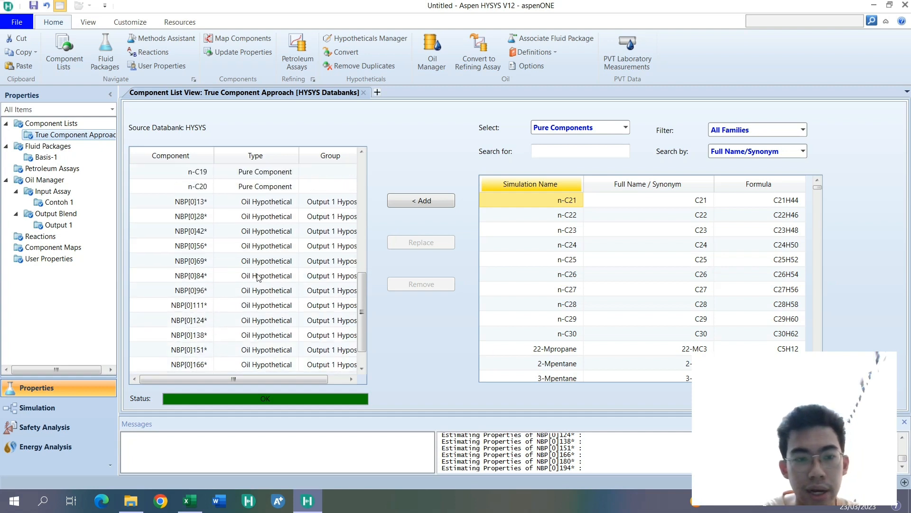
pyautogui.moveTo(287, 383)
pyautogui.mouseDown()
pyautogui.moveTo(305, 376)
pyautogui.moveTo(282, 380)
pyautogui.mouseUp()
pyautogui.click(307, 206)
# - Remove all pure components from Methane to n-C20 from the True Component Approach list, keeping only the oil hypotheticals
pyautogui.scroll(2, 231, 225)
pyautogui.scroll(2, 204, 291)
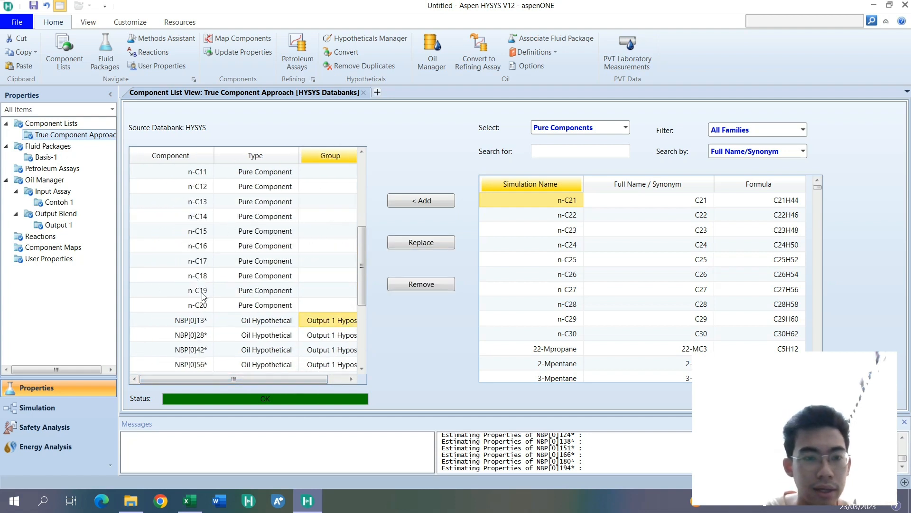
pyautogui.click(205, 301)
pyautogui.scroll(6, 207, 247)
pyautogui.keyDown('shift'); pyautogui.click(184, 173); pyautogui.keyUp('shift')
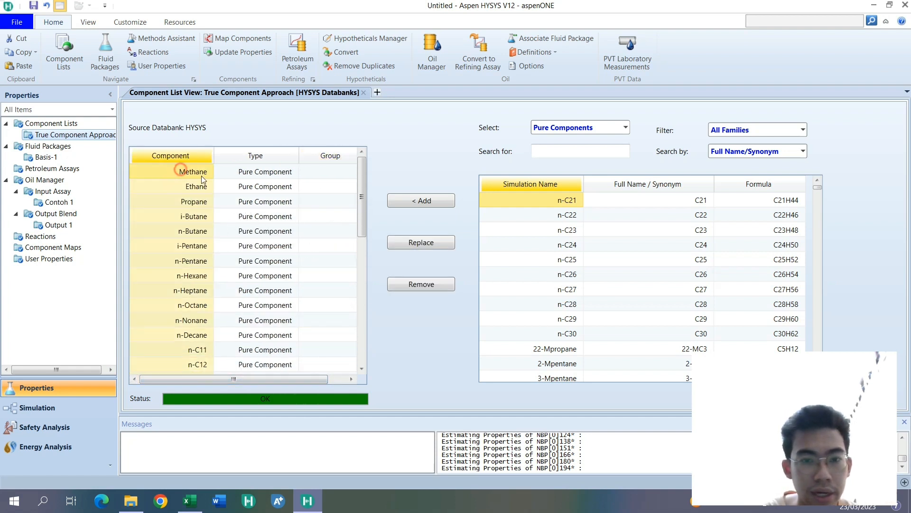
pyautogui.click(425, 284)
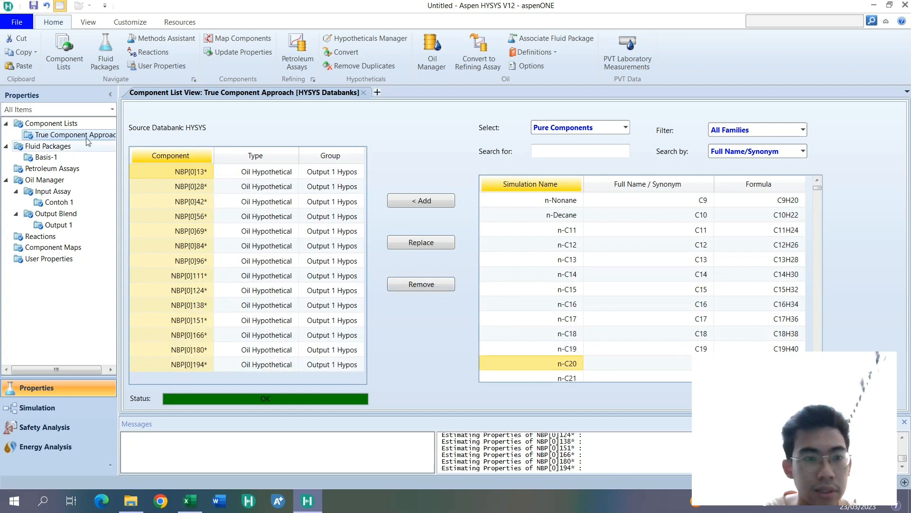
# - Rename the True Component Approach component list as Oil Manager Approach and open the renamed list
pyautogui.click(51, 123)
pyautogui.click(218, 132)
pyautogui.write('Appara')
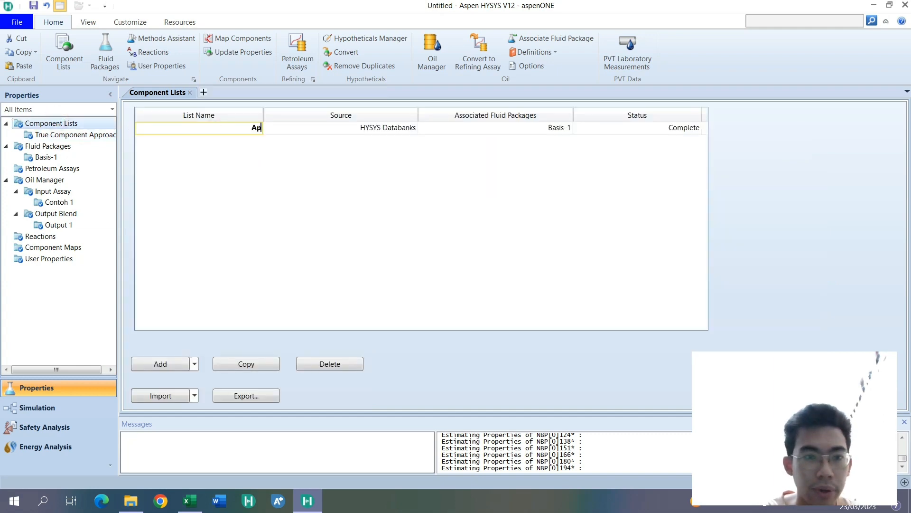
pyautogui.write('Apparent')
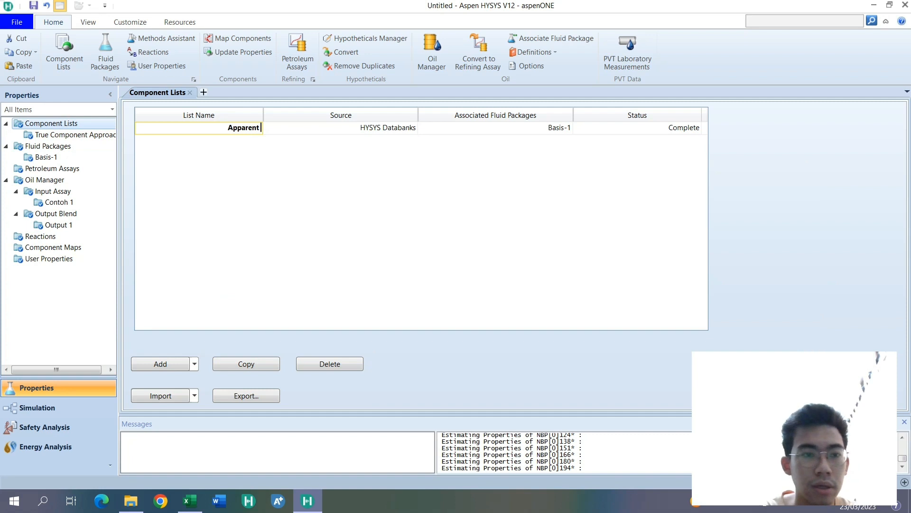
pyautogui.press('BackSpace')
pyautogui.press('BackSpace')
pyautogui.press('BackSpace')
pyautogui.press('BackSpace')
pyautogui.press('BackSpace')
pyautogui.press('BackSpace')
pyautogui.press('BackSpace')
pyautogui.press('BackSpace')
pyautogui.press('BackSpace')
pyautogui.press('BackSpace')
pyautogui.press('BackSpace')
pyautogui.press('BackSpace')
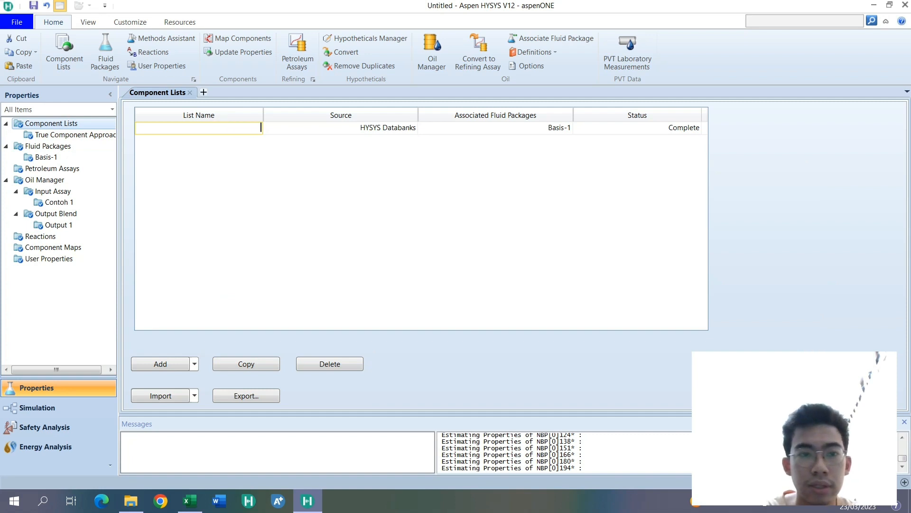
pyautogui.write('Oil')
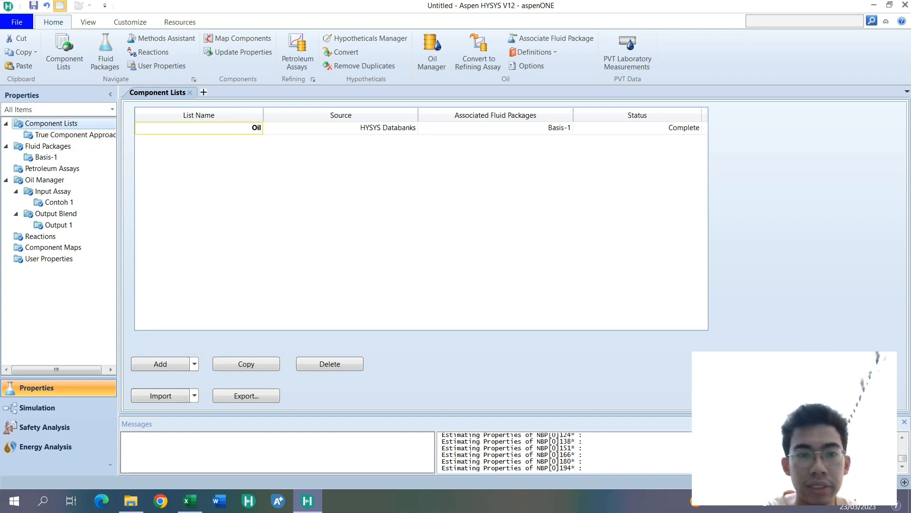
pyautogui.write(' Manager Approach')
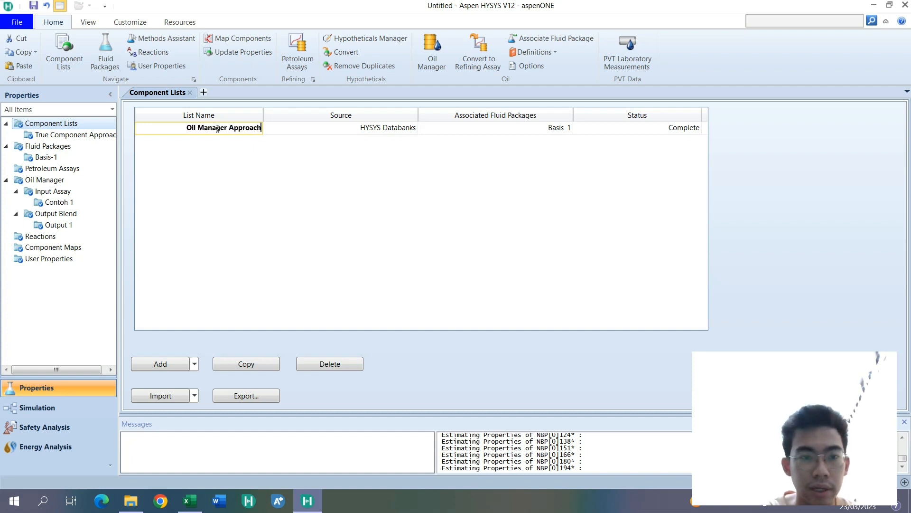
pyautogui.press('Return')
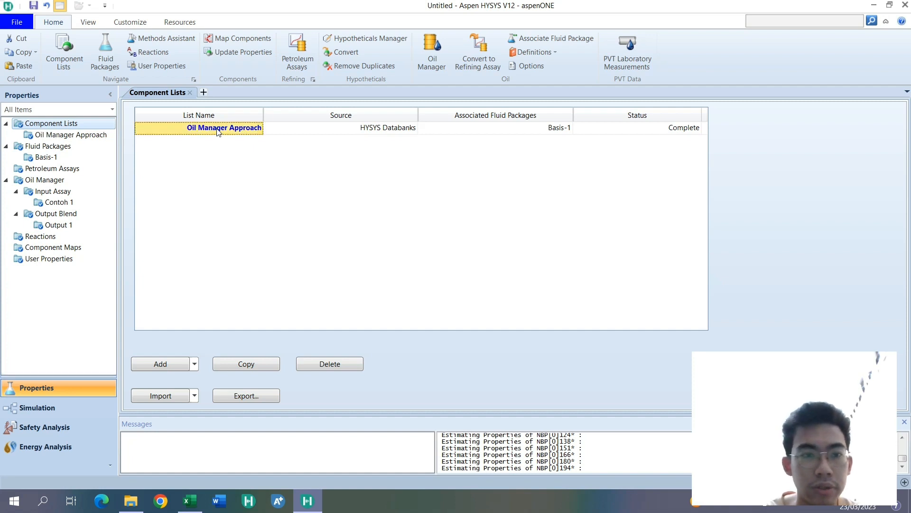
pyautogui.doubleClick(90, 134)
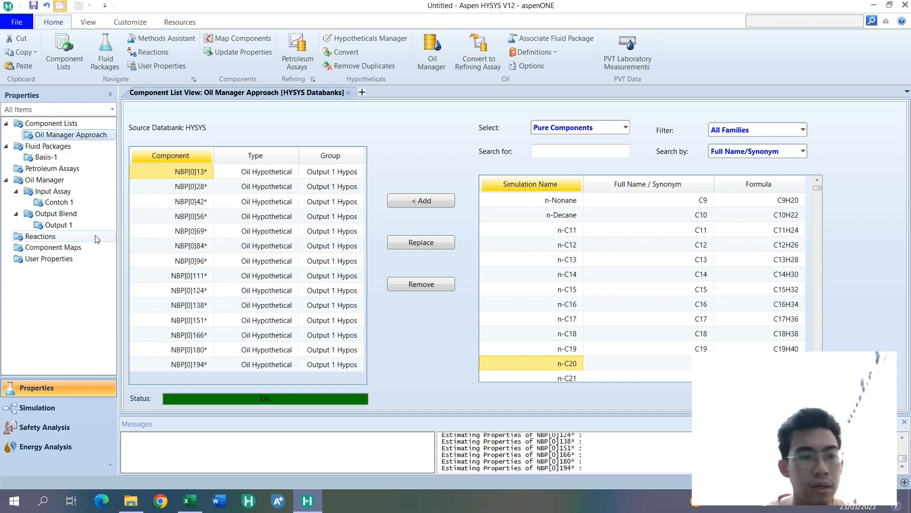
pyautogui.click(194, 187)
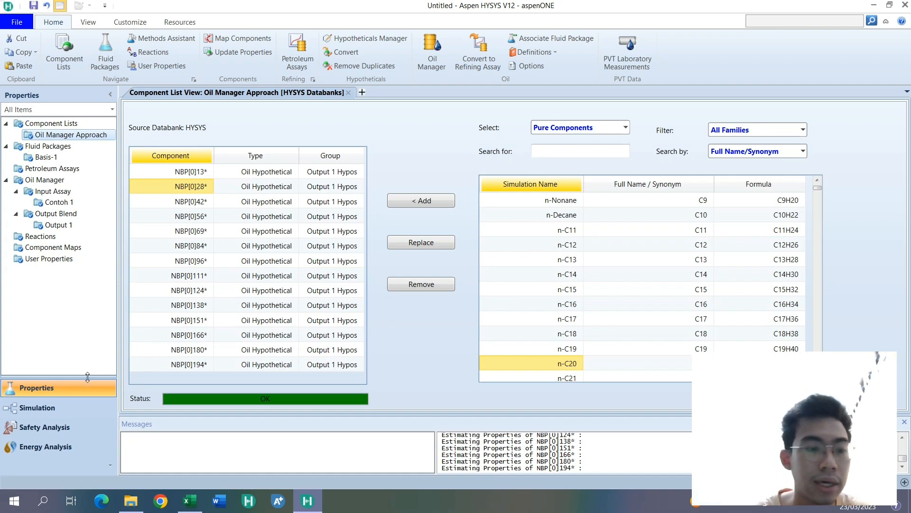
# - Switch to the simulation environment, dock the Model Palette beside the flowsheet, and move stream Contoh 1 to the flowsheet's upper-left area
pyautogui.click(93, 407)
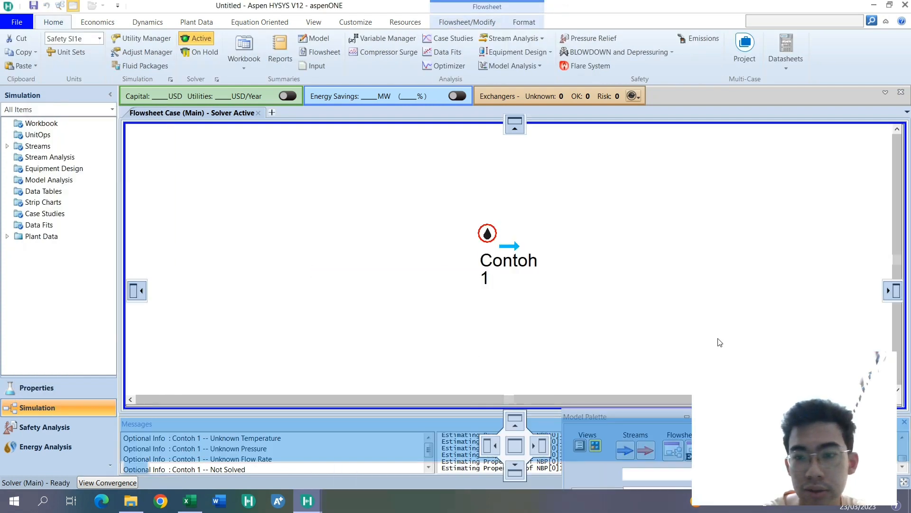
pyautogui.moveTo(594, 416); pyautogui.dragTo(546, 268)
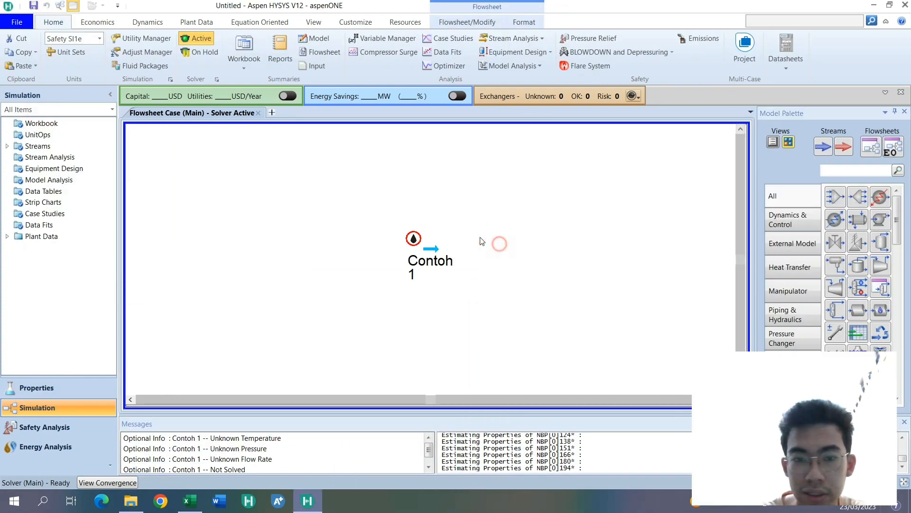
pyautogui.moveTo(434, 264); pyautogui.dragTo(261, 191)
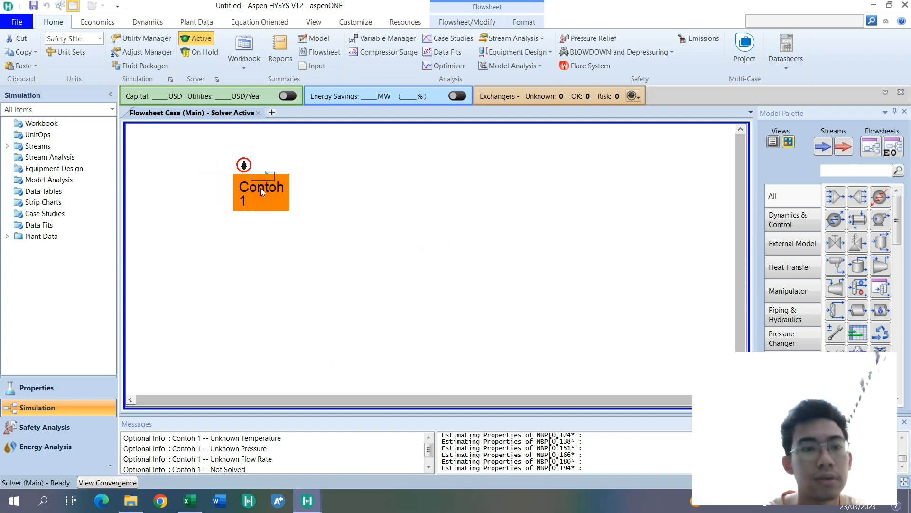
# - Open the material stream Contoh 1 and review the mole fractions of its NBP hypothetical components
pyautogui.doubleClick(260, 188)
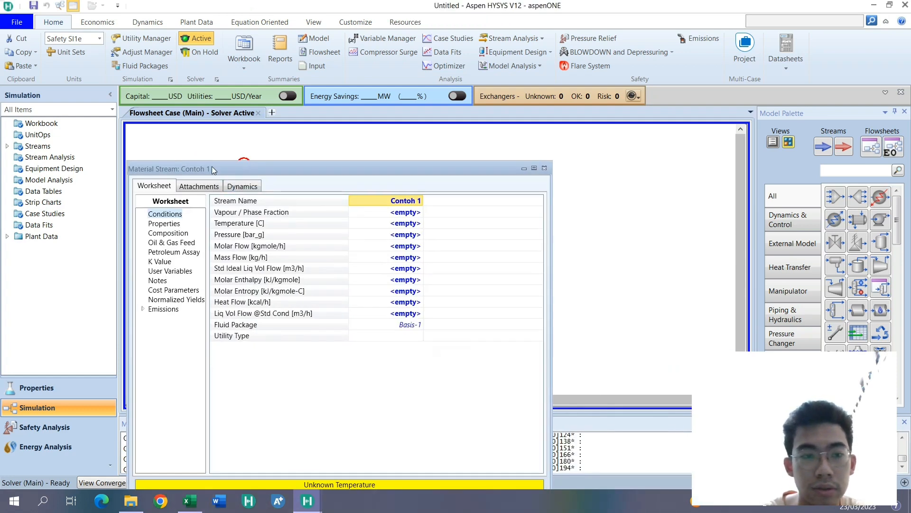
pyautogui.moveTo(213, 167); pyautogui.dragTo(293, 70)
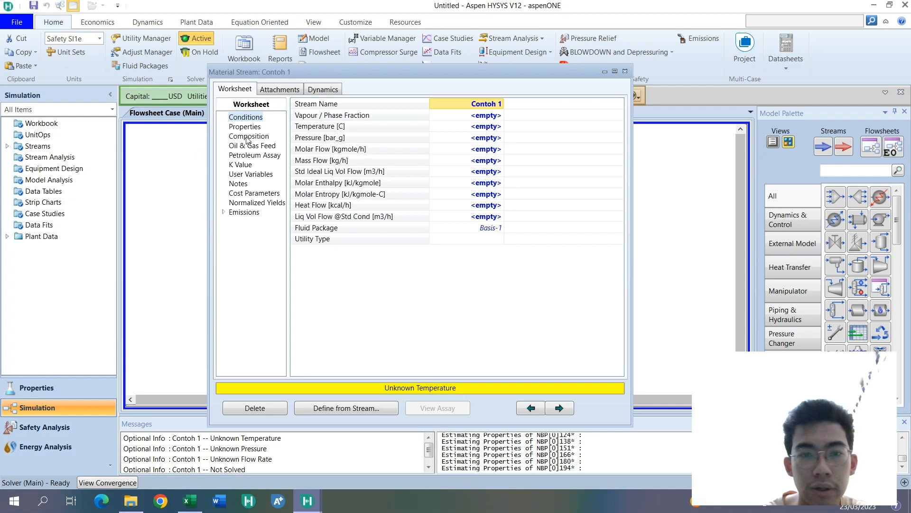
pyautogui.click(248, 136)
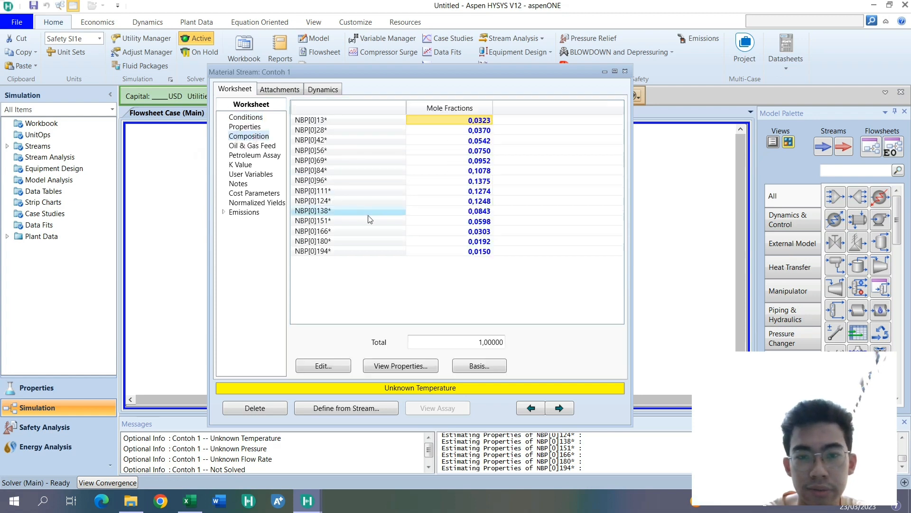
pyautogui.click(449, 140)
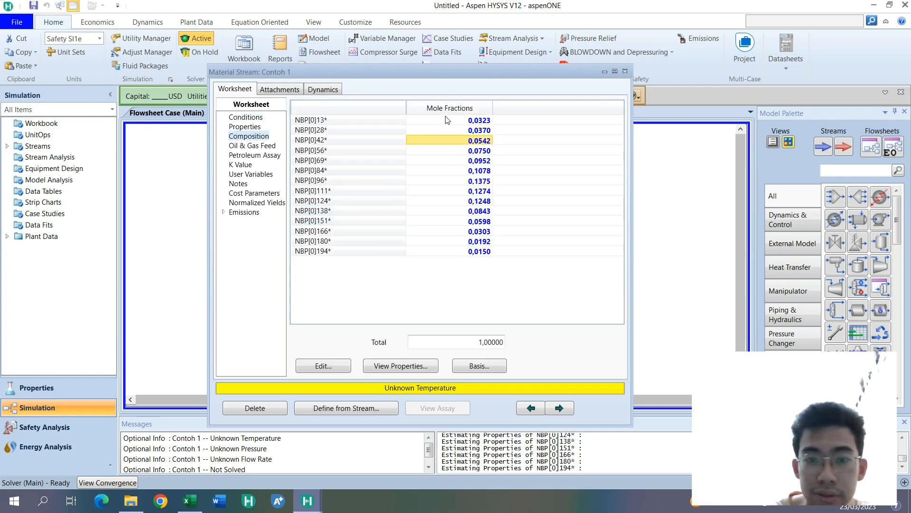
pyautogui.moveTo(448, 120); pyautogui.dragTo(475, 253)
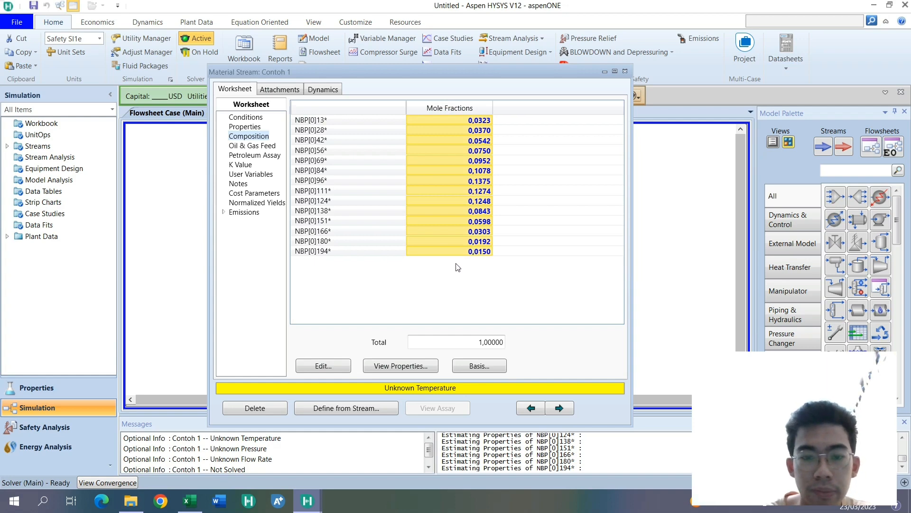
# - Set the temperature of stream Contoh 1 to 35 C and its pressure to 1 atm
pyautogui.click(247, 118)
pyautogui.click(468, 131)
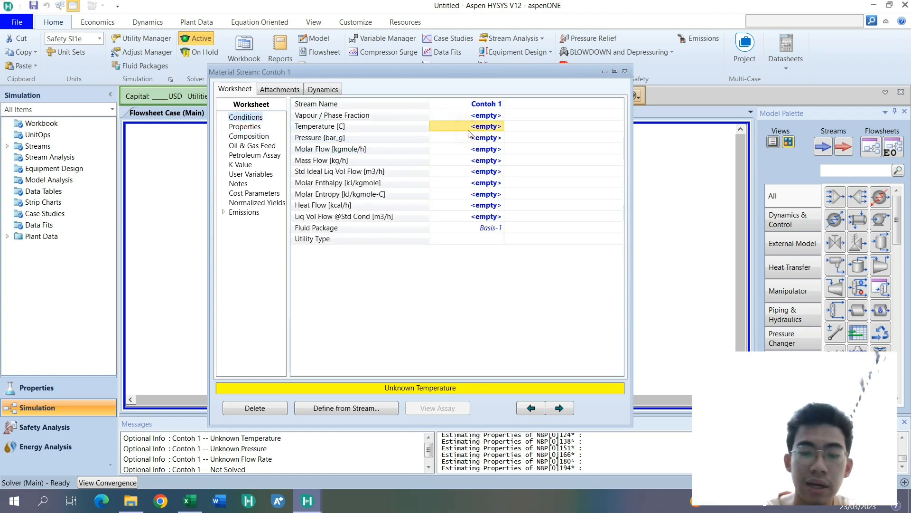
pyautogui.write('35')
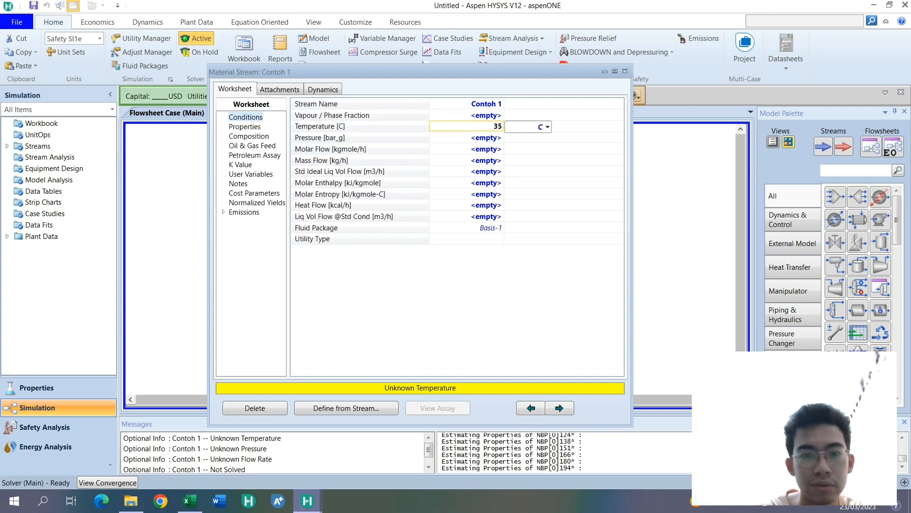
pyautogui.press('Return')
pyautogui.write('1')
pyautogui.click(546, 138)
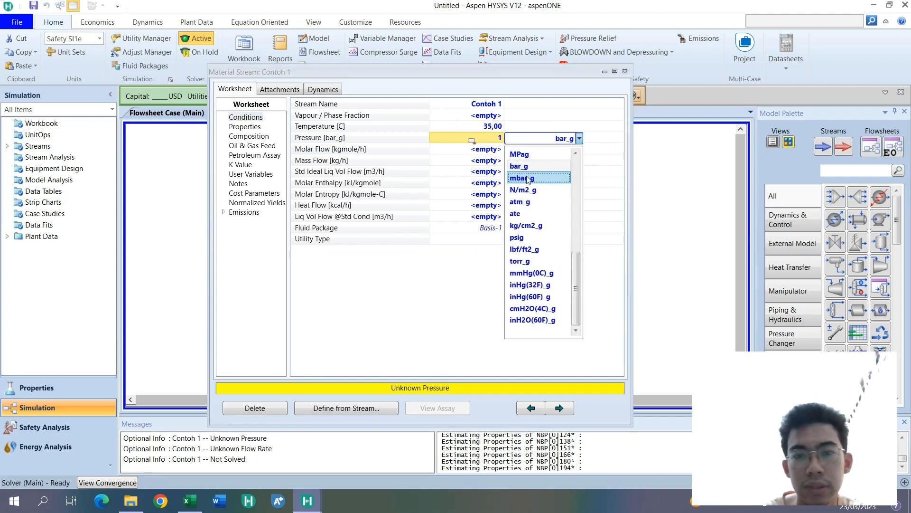
pyautogui.scroll(2, 547, 185)
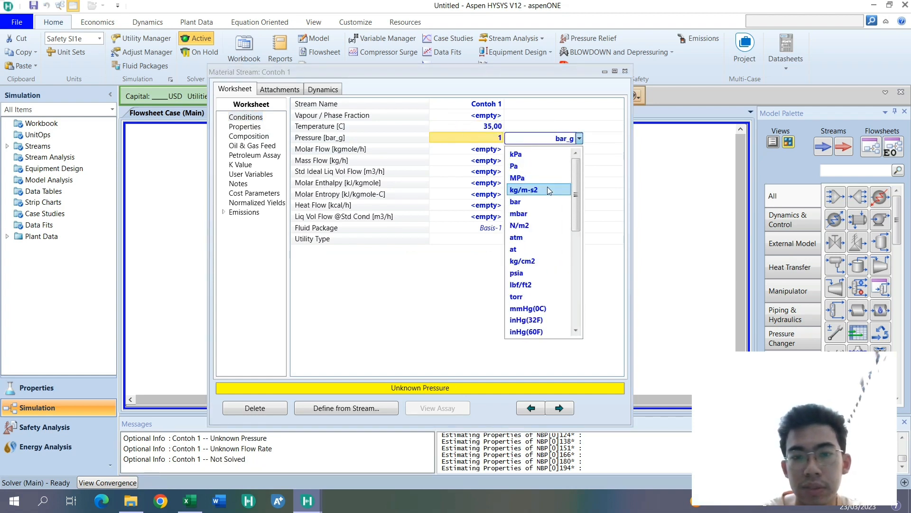
pyautogui.click(542, 252)
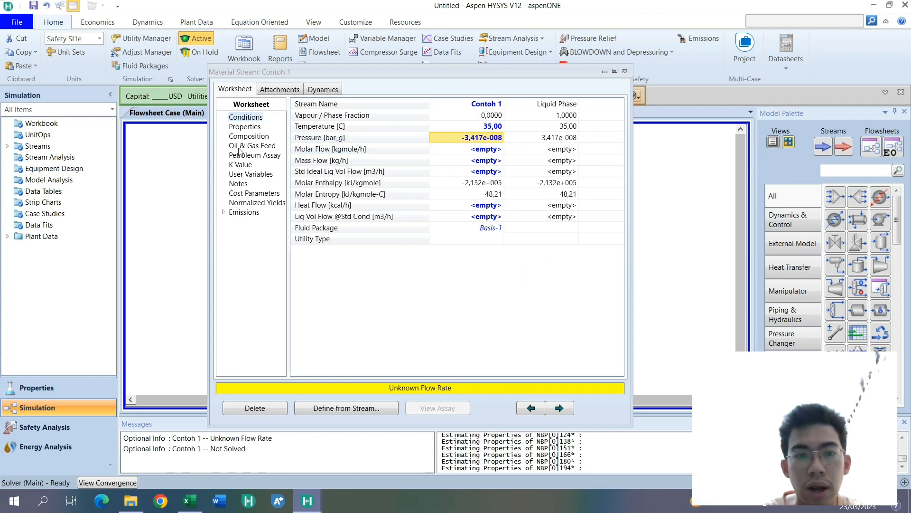
# - Set the mass flow of stream Contoh 1 to 1000 kg/h and close the stream's property window
pyautogui.click(474, 163)
pyautogui.write('1000')
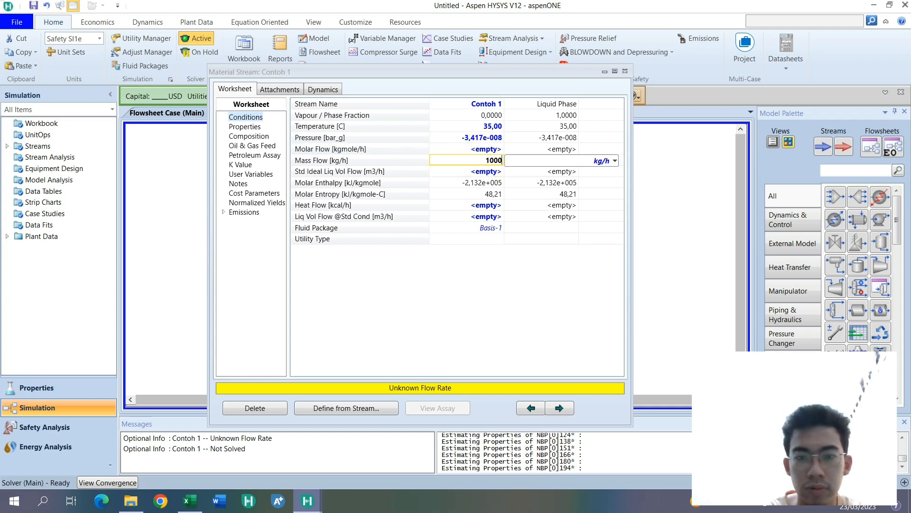
pyautogui.press('Return')
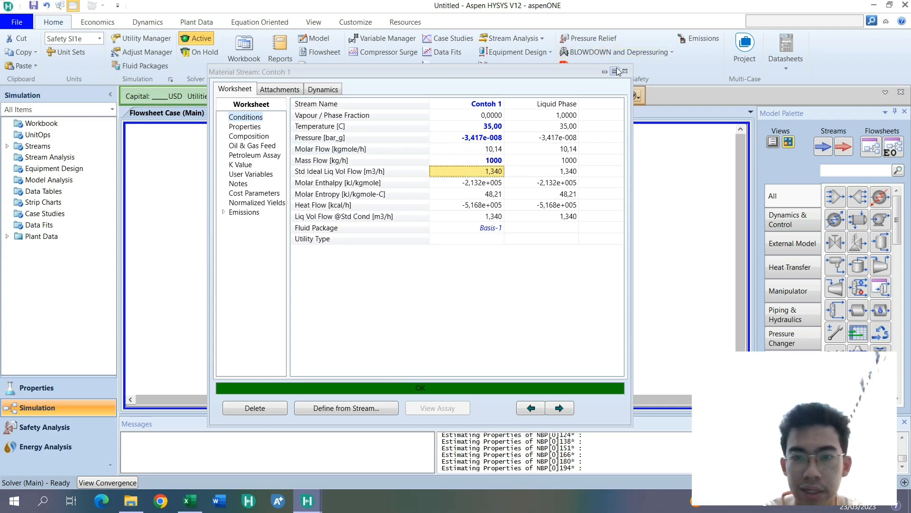
pyautogui.click(625, 71)
pyautogui.scroll(-3, 496, 246)
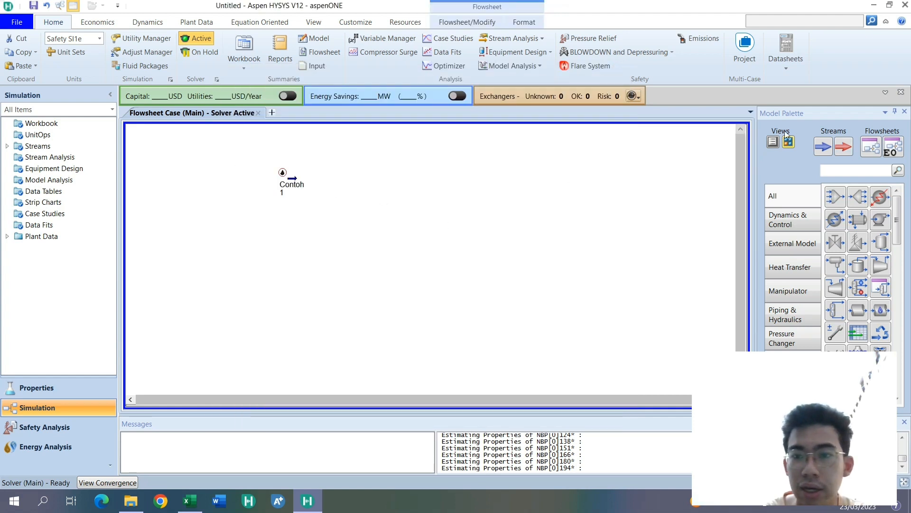
pyautogui.click(741, 129)
pyautogui.click(741, 129)
pyautogui.scroll(3, 225, 243)
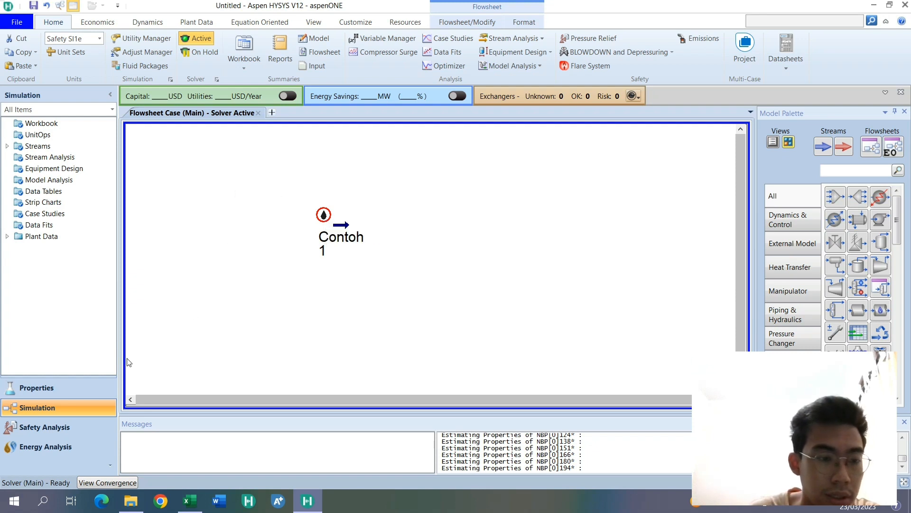
# - Return to the properties environment and open the assay library for adding a petroleum assay
pyautogui.click(109, 392)
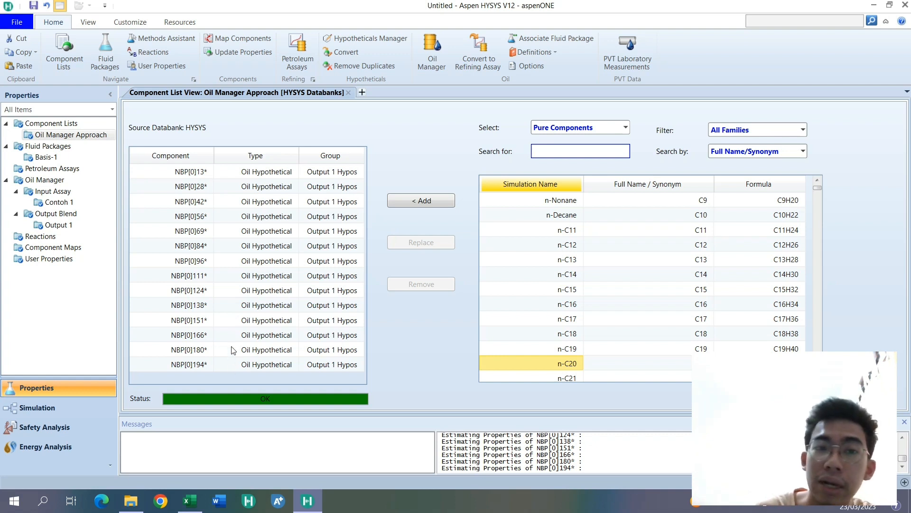
pyautogui.click(303, 64)
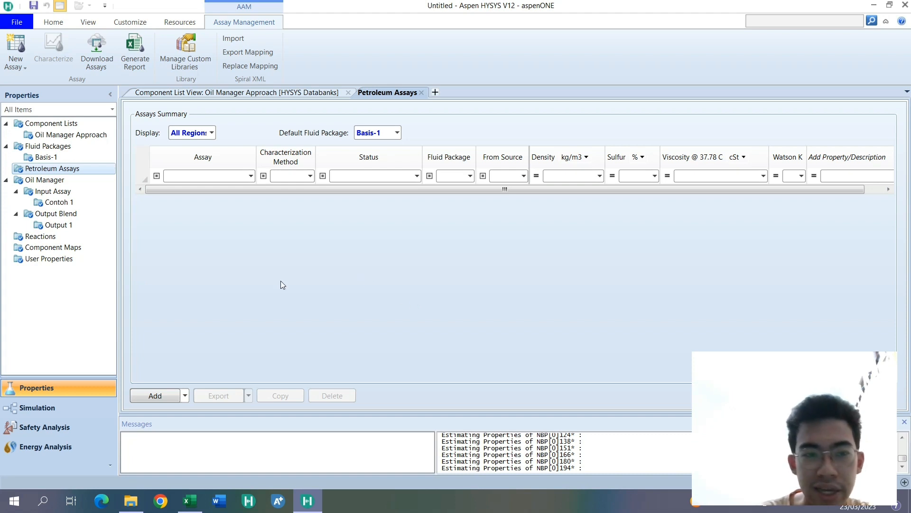
pyautogui.click(209, 133)
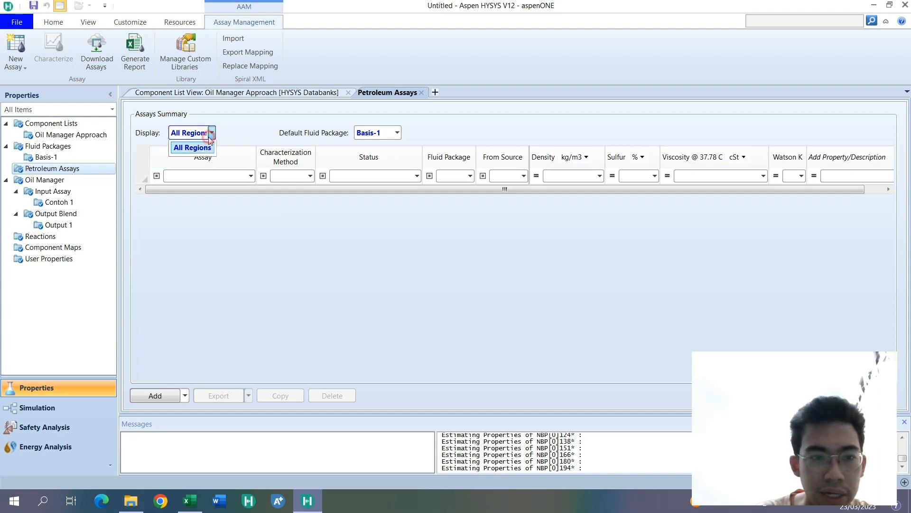
pyautogui.click(240, 166)
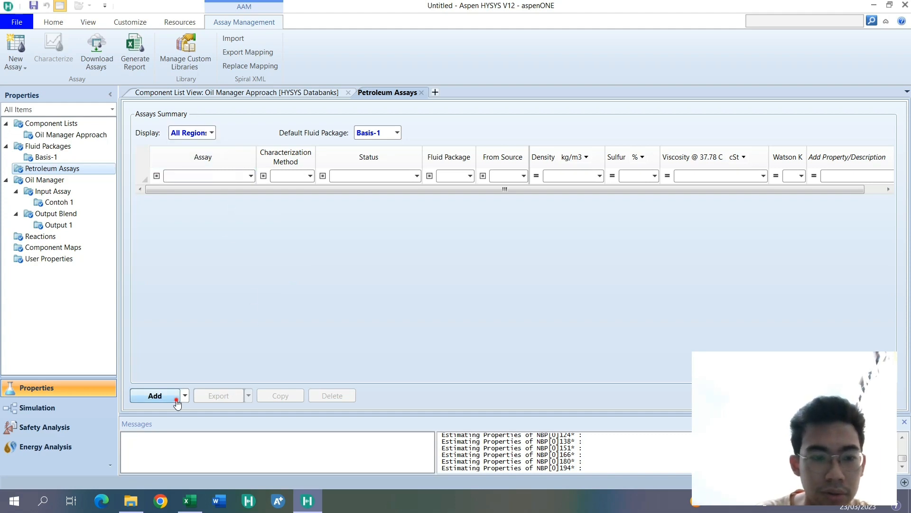
pyautogui.click(155, 396)
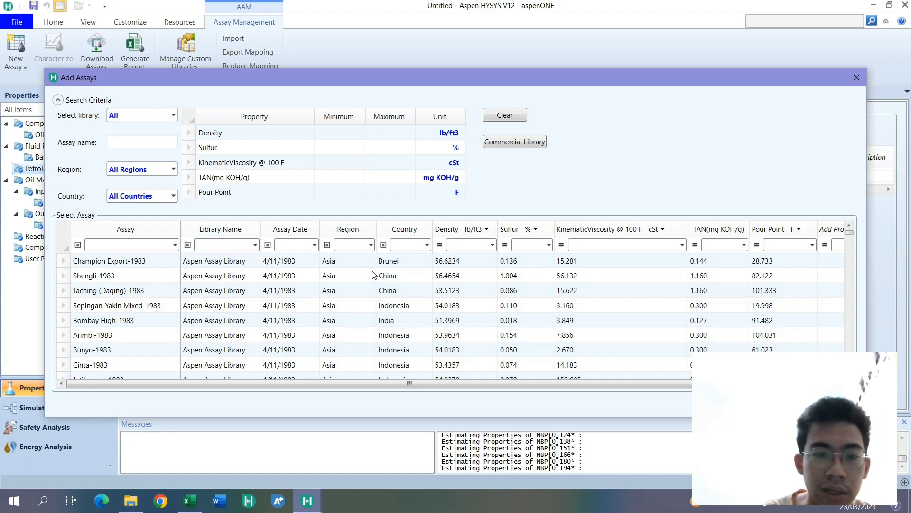
# - Filter the assay library to the region Asia and the country Indonesia
pyautogui.click(373, 244)
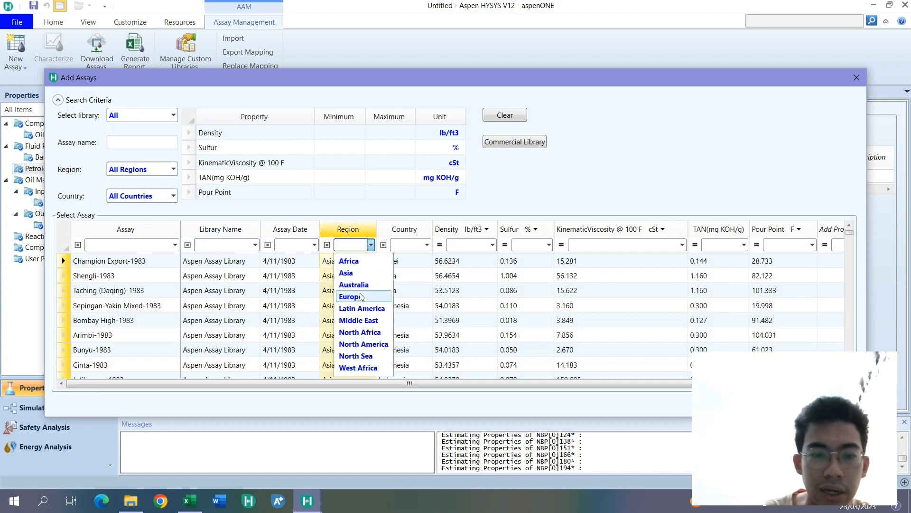
pyautogui.click(352, 274)
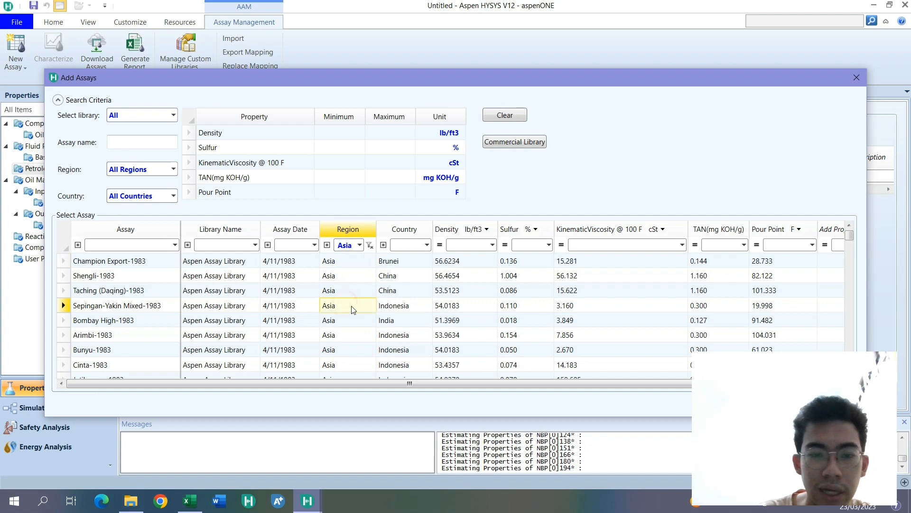
pyautogui.scroll(-5, 356, 308)
pyautogui.scroll(5, 370, 328)
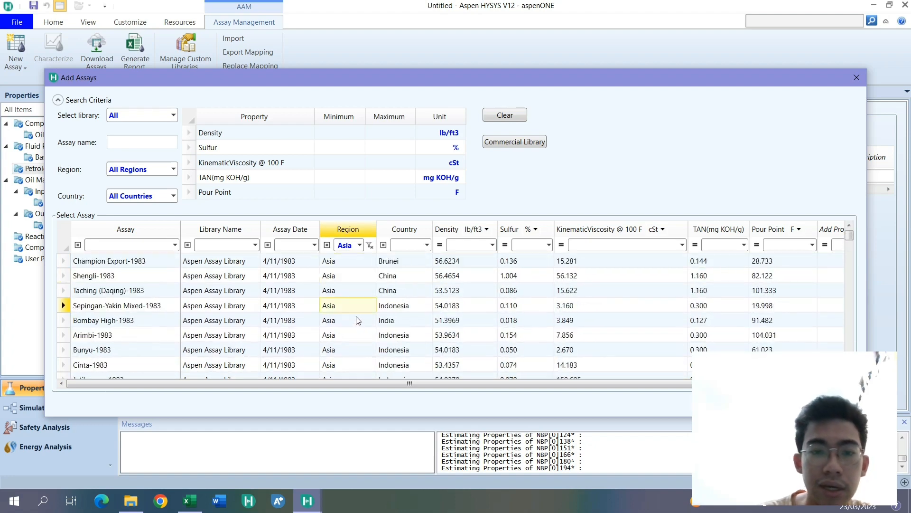
pyautogui.click(428, 245)
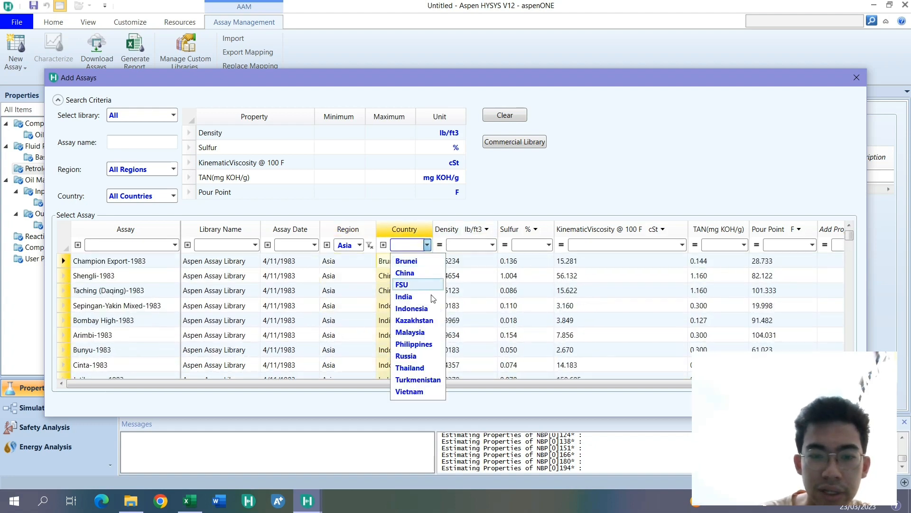
pyautogui.click(396, 298)
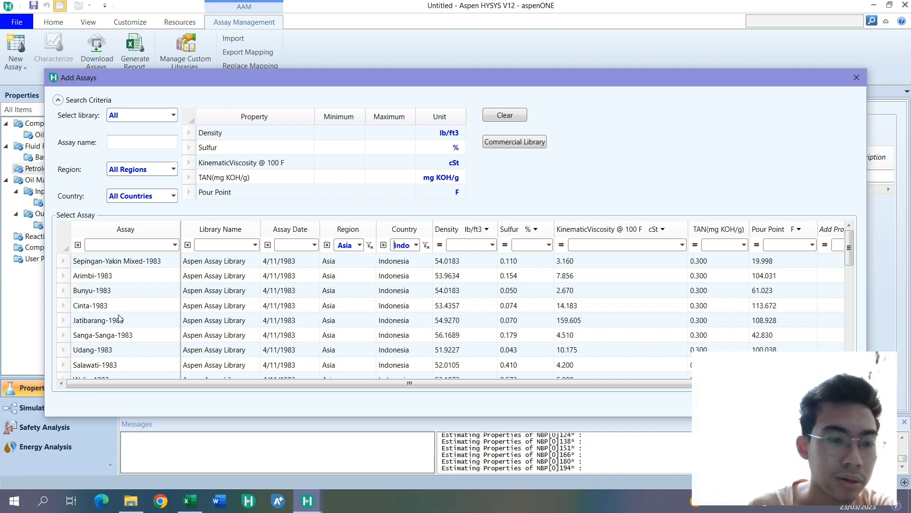
# - Look through the Indonesian assays in the filtered library list for one to add
pyautogui.scroll(-2, 119, 317)
pyautogui.scroll(-4, 119, 317)
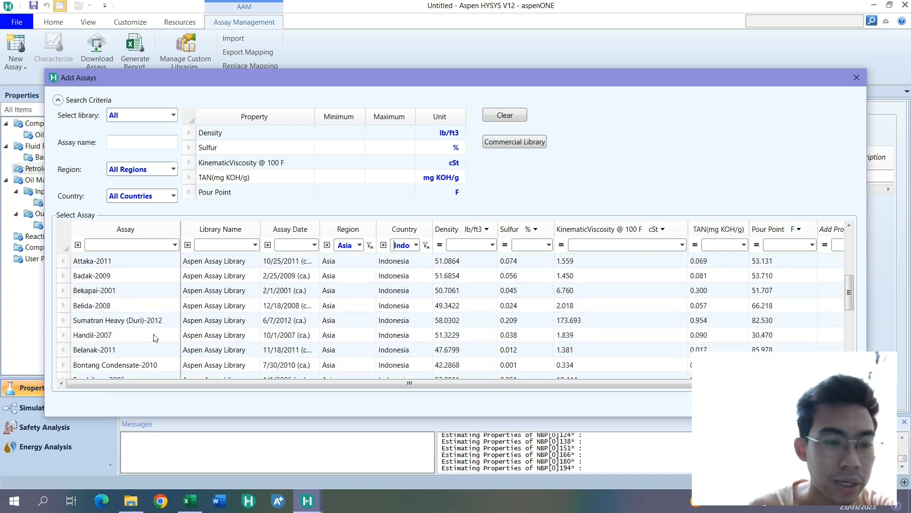
pyautogui.click(155, 364)
pyautogui.scroll(-2, 152, 352)
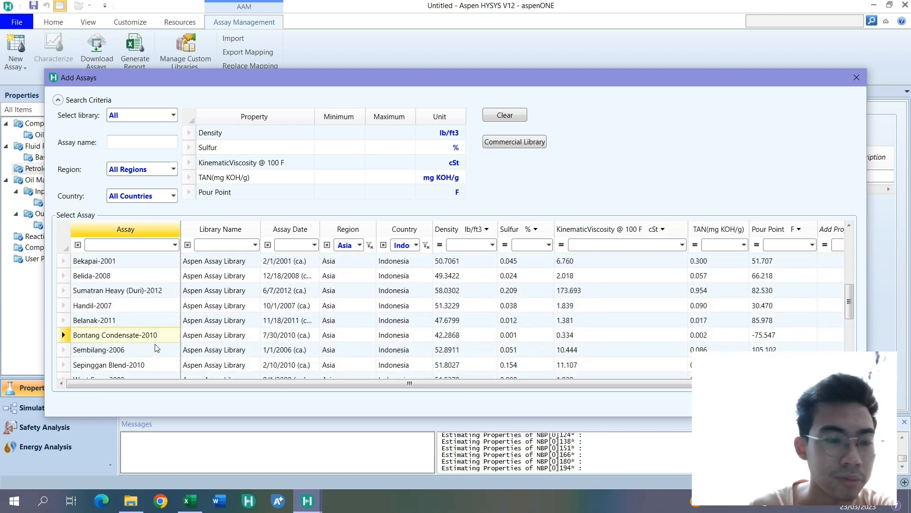
pyautogui.scroll(-4, 152, 352)
pyautogui.scroll(-3, 153, 347)
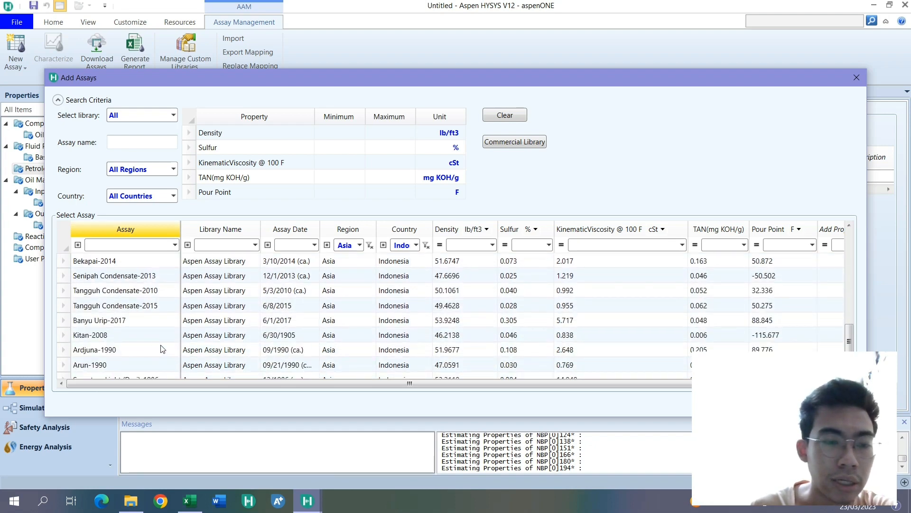
pyautogui.scroll(-1, 162, 353)
pyautogui.scroll(4, 164, 351)
pyautogui.scroll(5, 163, 350)
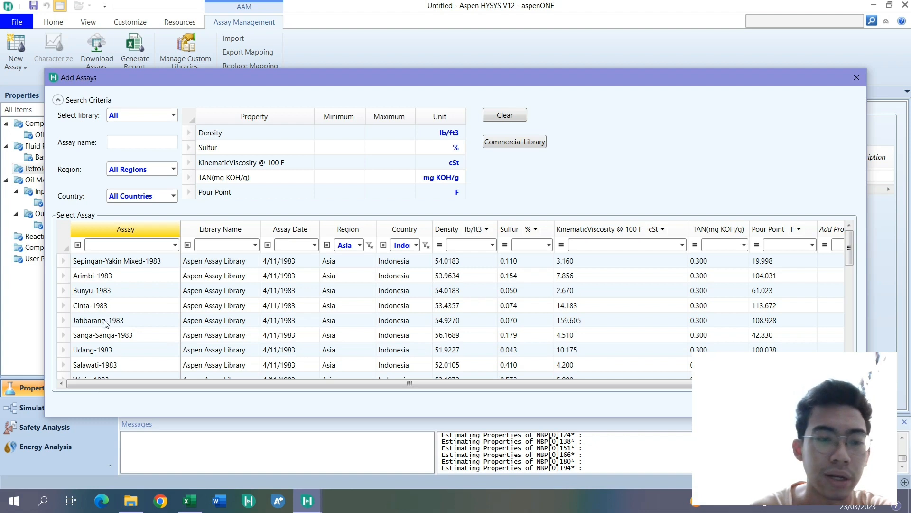
# - Add the library assay Cinta-1983 to the petroleum assays
pyautogui.click(113, 305)
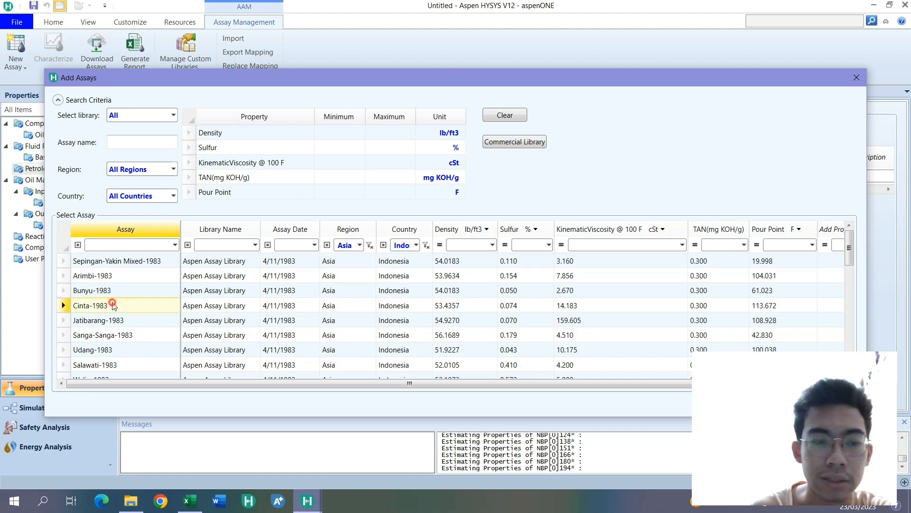
pyautogui.moveTo(285, 85); pyautogui.dragTo(221, 16)
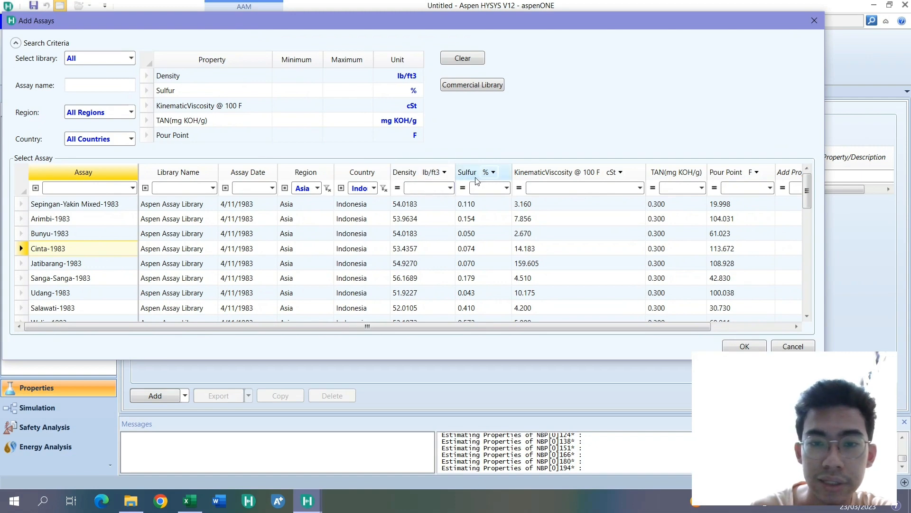
pyautogui.click(507, 188)
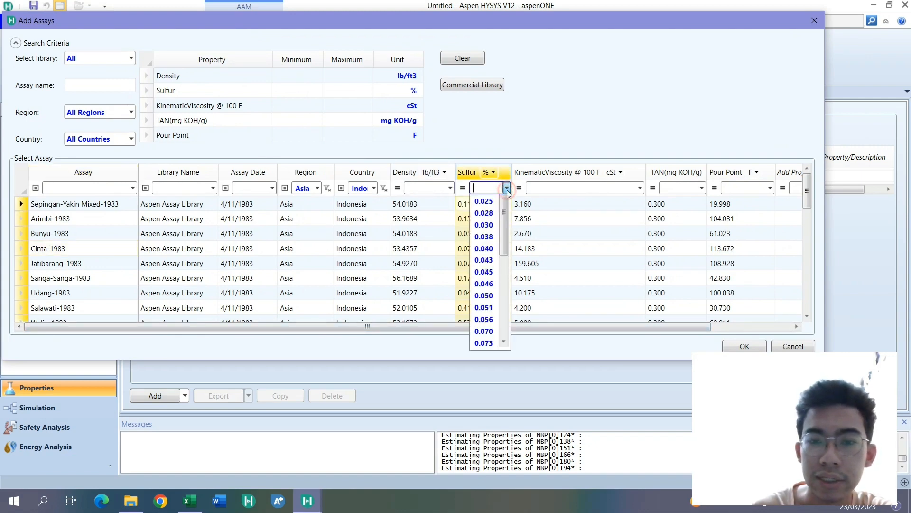
pyautogui.click(102, 238)
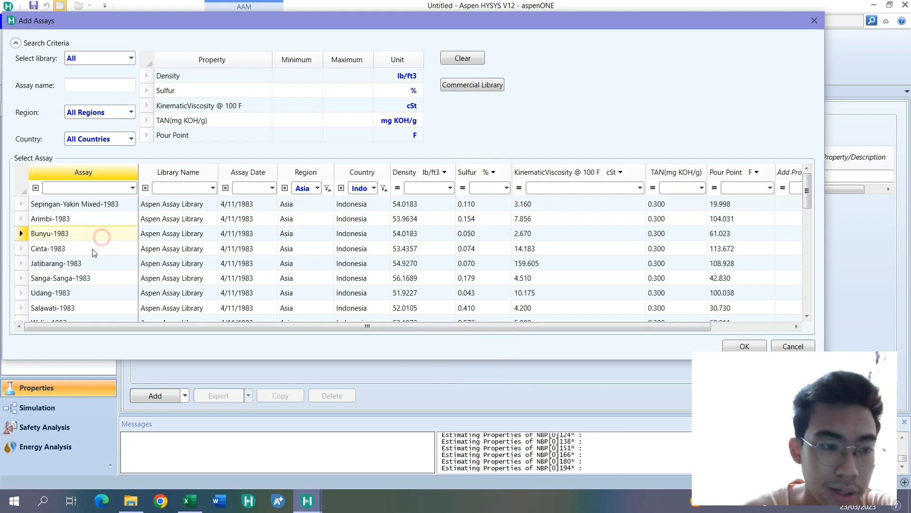
pyautogui.click(95, 249)
pyautogui.moveTo(617, 325); pyautogui.dragTo(598, 316)
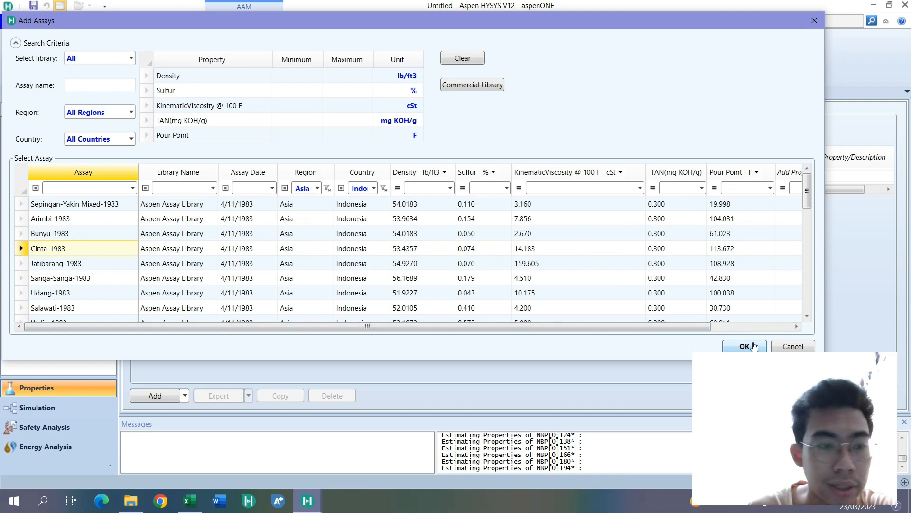
pyautogui.click(754, 346)
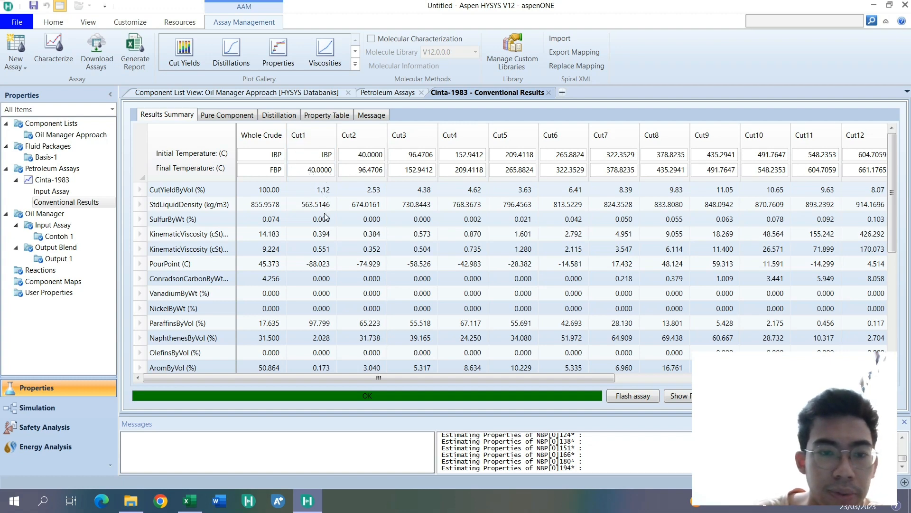
# - Examine the Cinta-1983 results summary from Cut1 through Cut19, including cut yield and standard liquid density
pyautogui.click(321, 190)
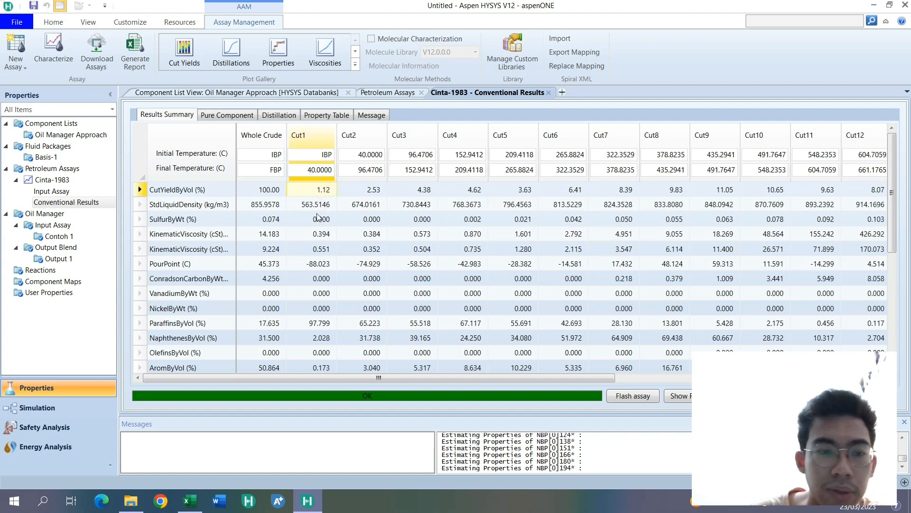
pyautogui.click(316, 205)
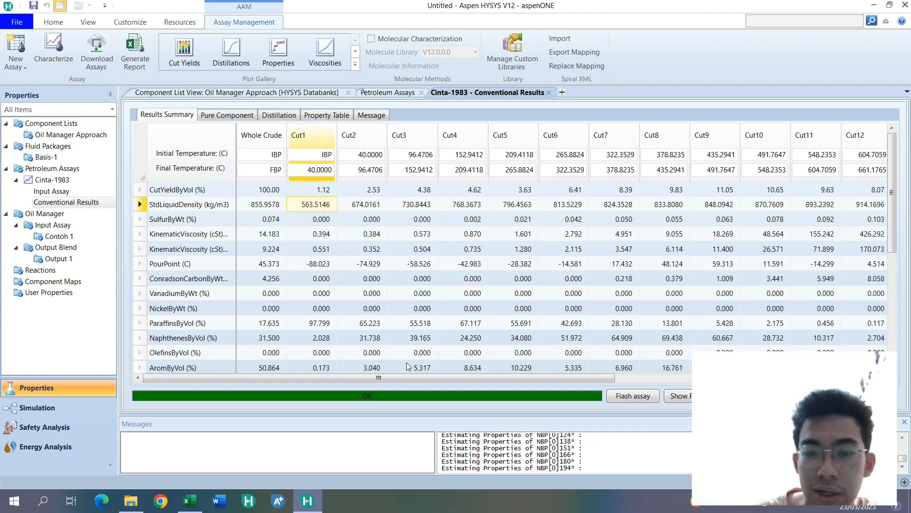
pyautogui.moveTo(417, 378); pyautogui.dragTo(692, 376)
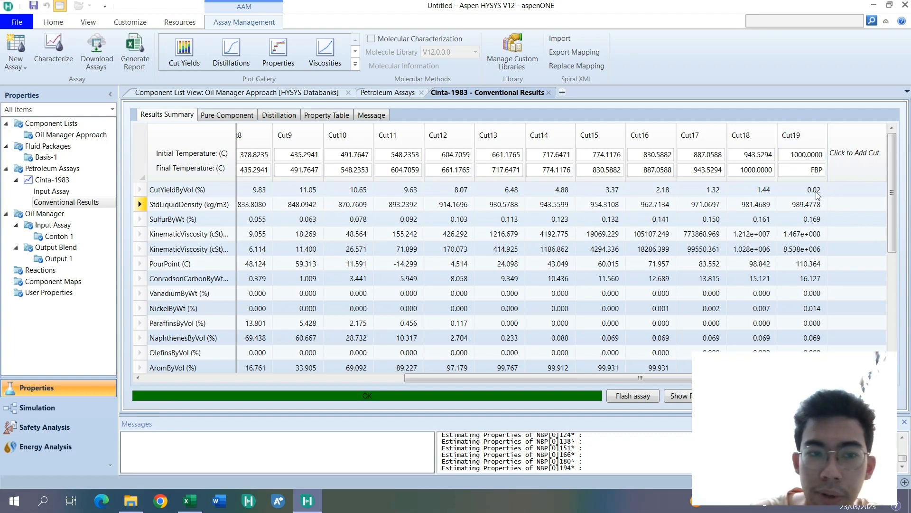
pyautogui.scroll(-1, 840, 249)
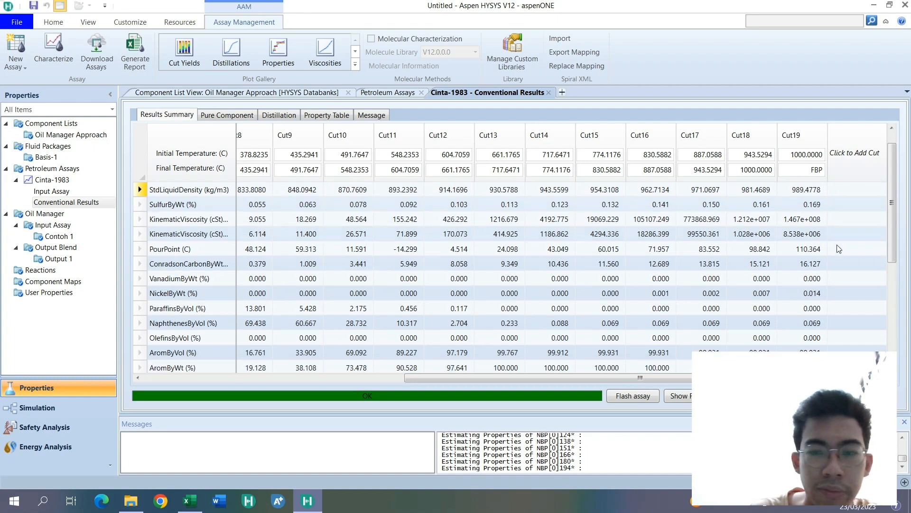
pyautogui.scroll(-3, 812, 284)
pyautogui.scroll(4, 811, 273)
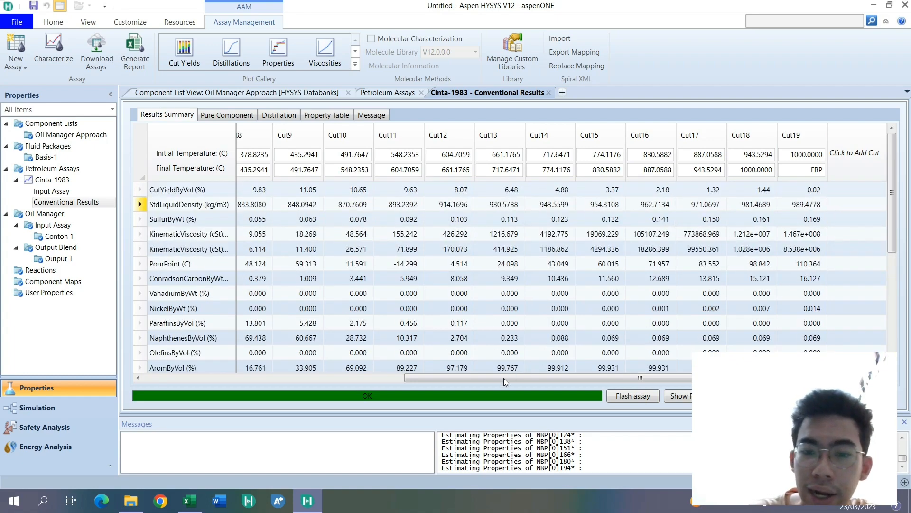
pyautogui.moveTo(503, 377); pyautogui.dragTo(221, 368)
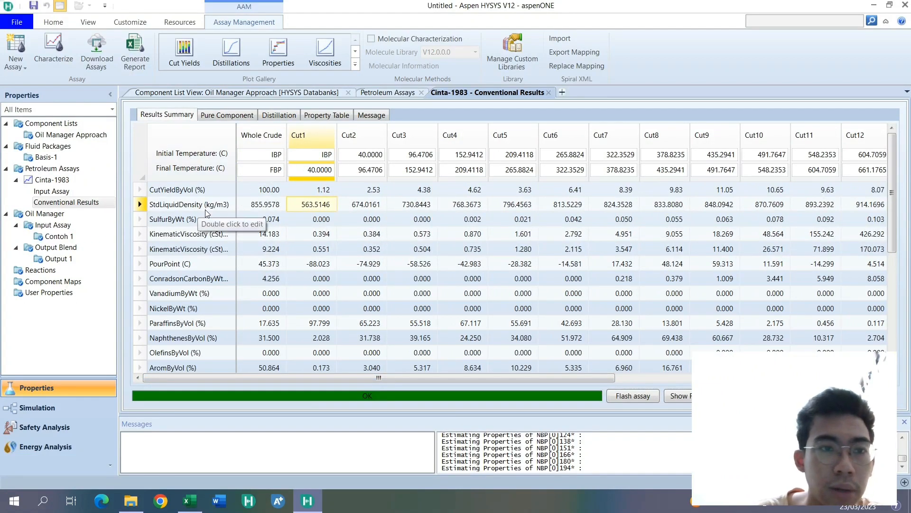
# - View the Cinta-1983 distillation curve, close the plot, and review the pure component, distillation and property table results
pyautogui.click(238, 55)
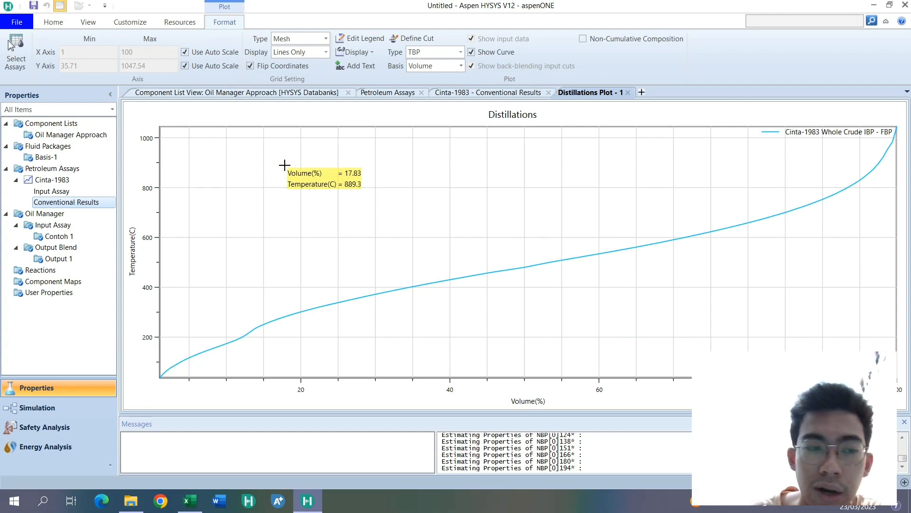
pyautogui.click(628, 93)
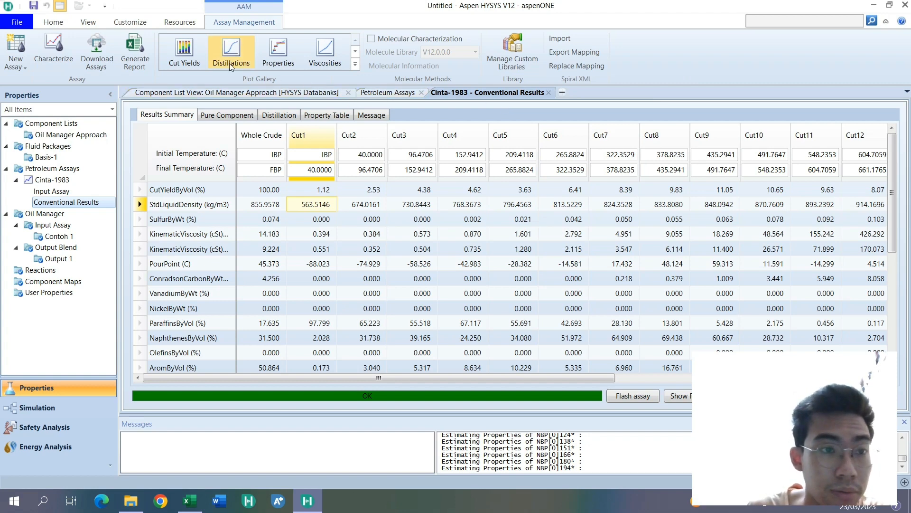
pyautogui.click(215, 116)
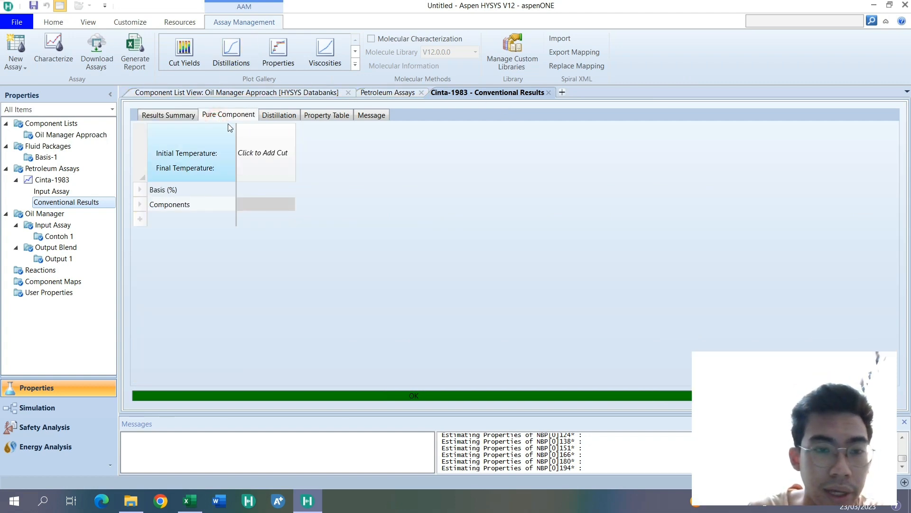
pyautogui.click(278, 115)
pyautogui.click(321, 115)
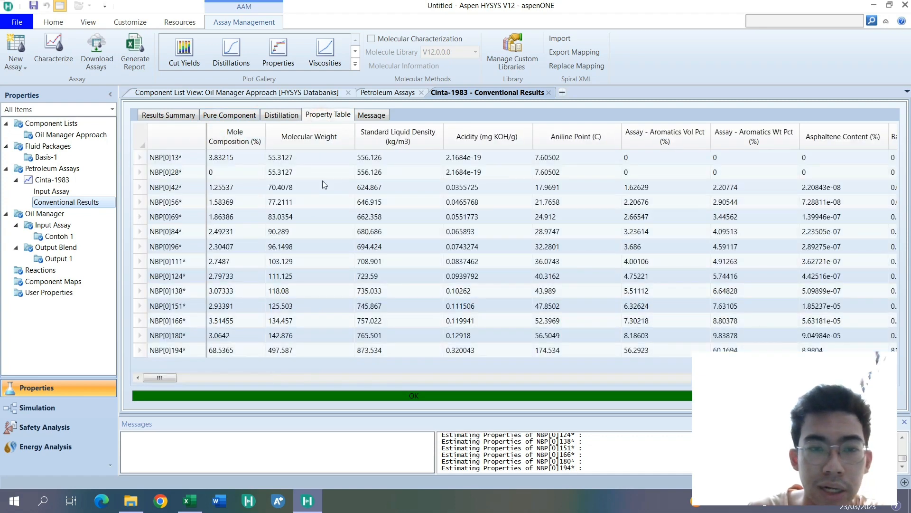
pyautogui.click(230, 115)
pyautogui.click(272, 189)
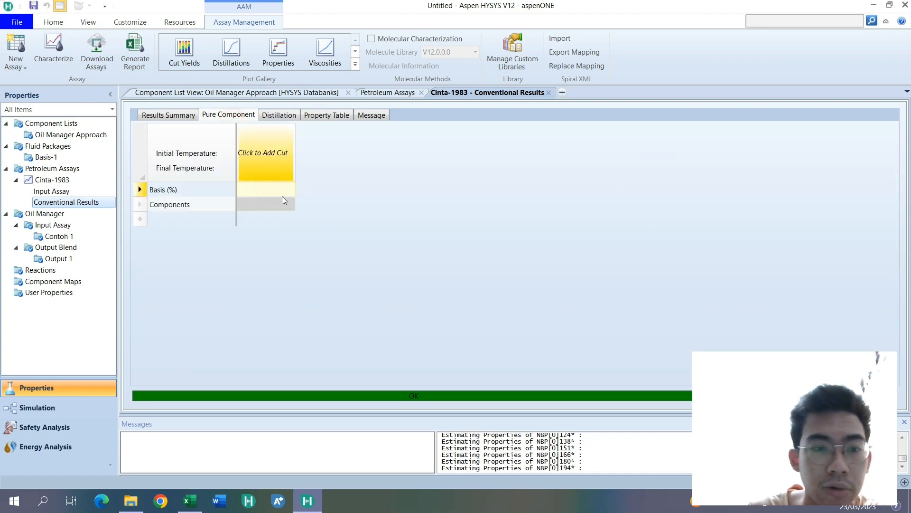
pyautogui.click(287, 203)
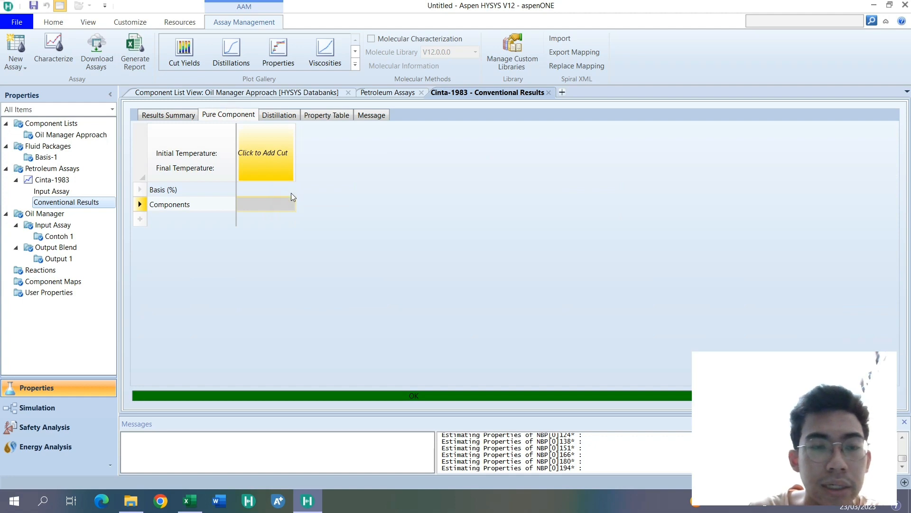
pyautogui.click(314, 115)
pyautogui.click(185, 113)
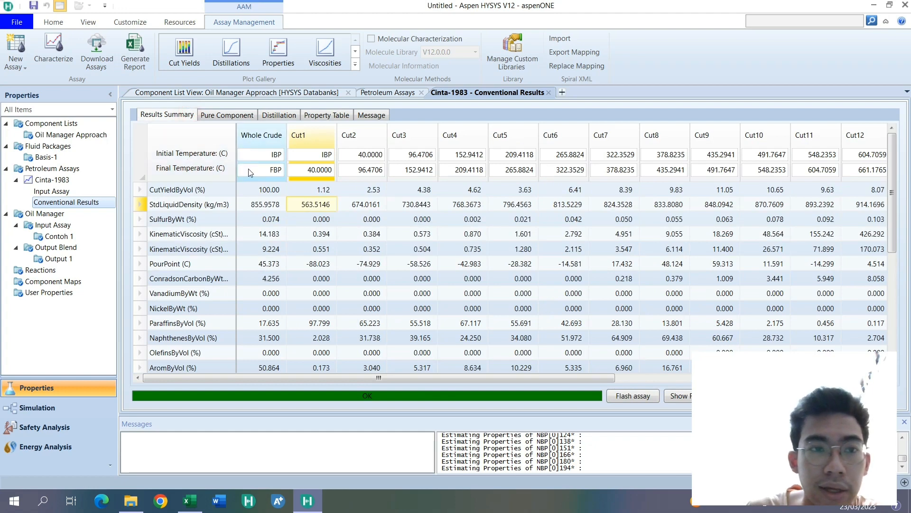
# - View the cut yields, viscosities and properties plots of Cinta-1983, closing the viscosities and properties plots
pyautogui.click(198, 61)
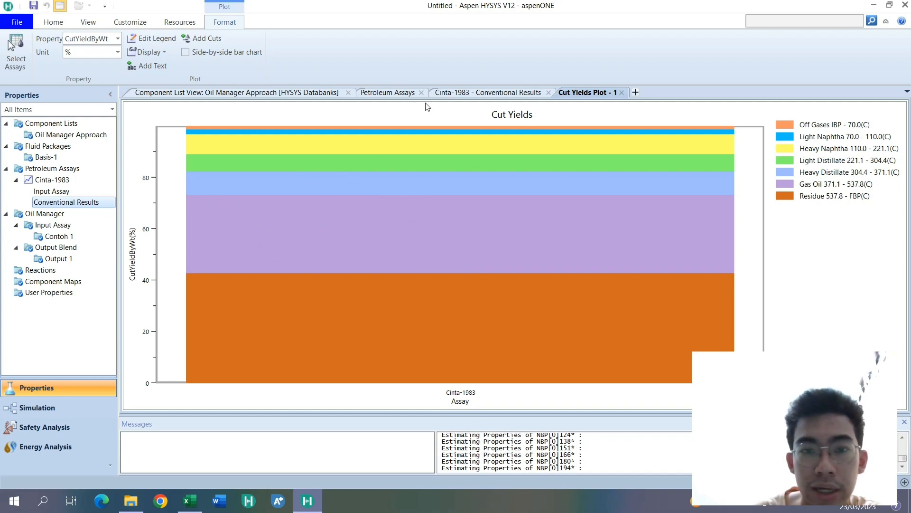
pyautogui.click(447, 95)
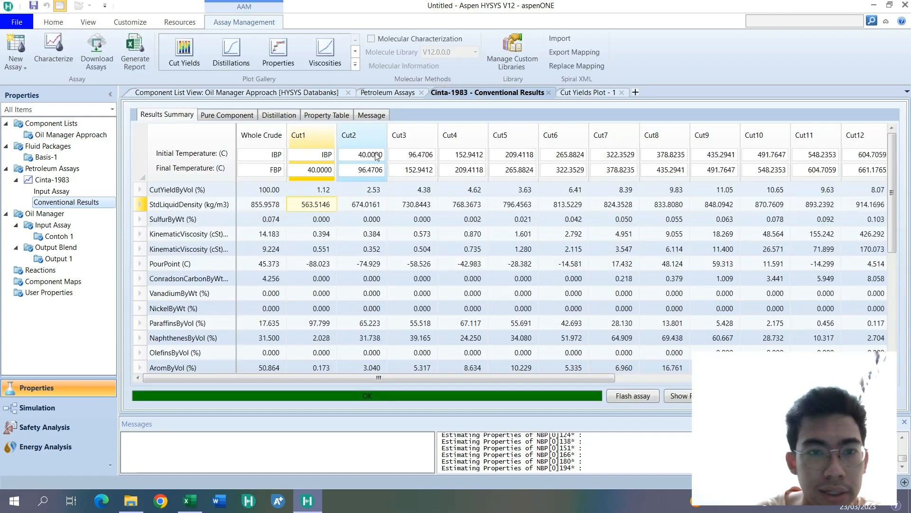
pyautogui.click(355, 68)
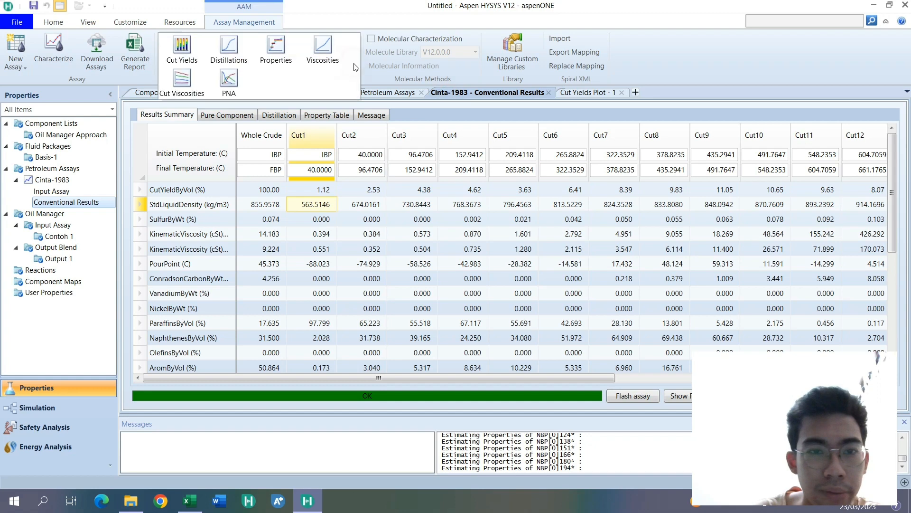
pyautogui.click(316, 53)
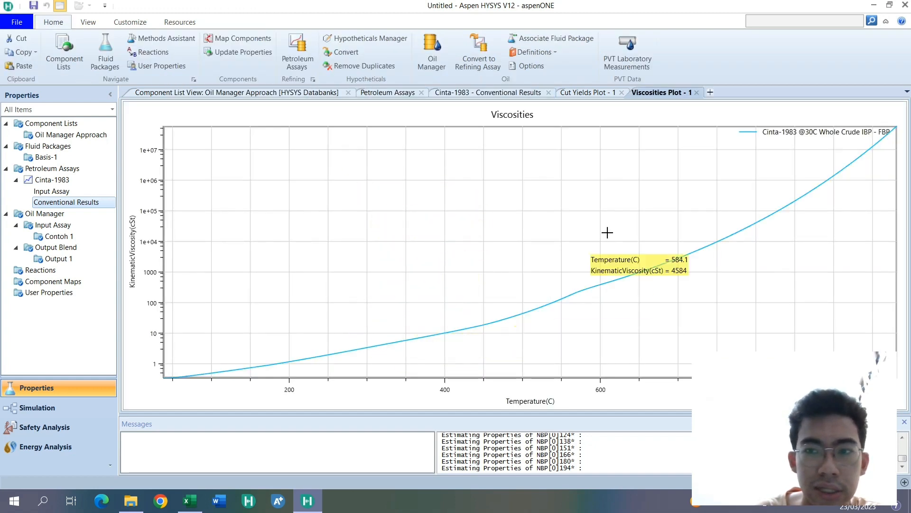
pyautogui.click(641, 92)
pyautogui.click(697, 93)
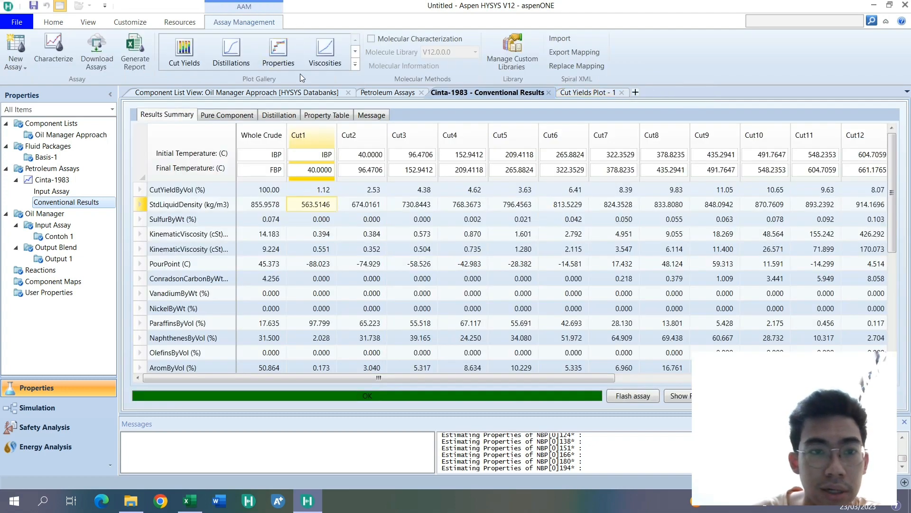
pyautogui.click(277, 58)
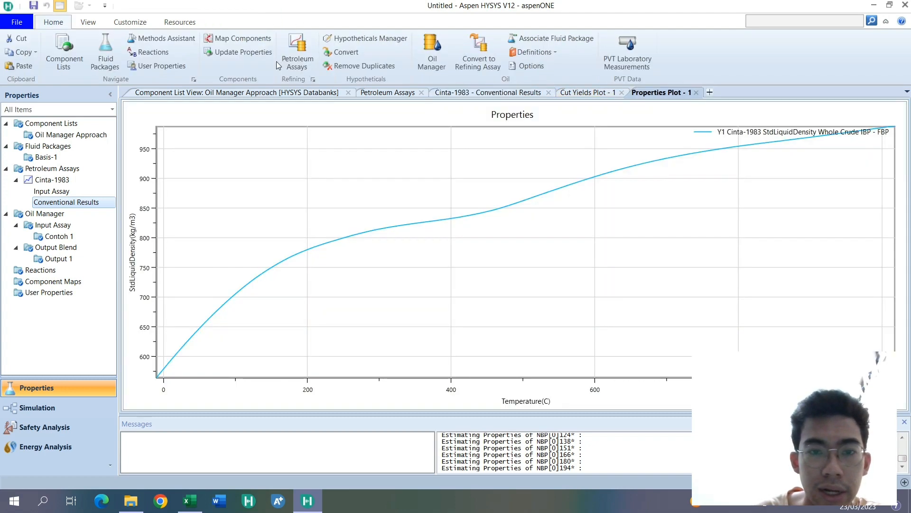
pyautogui.click(696, 93)
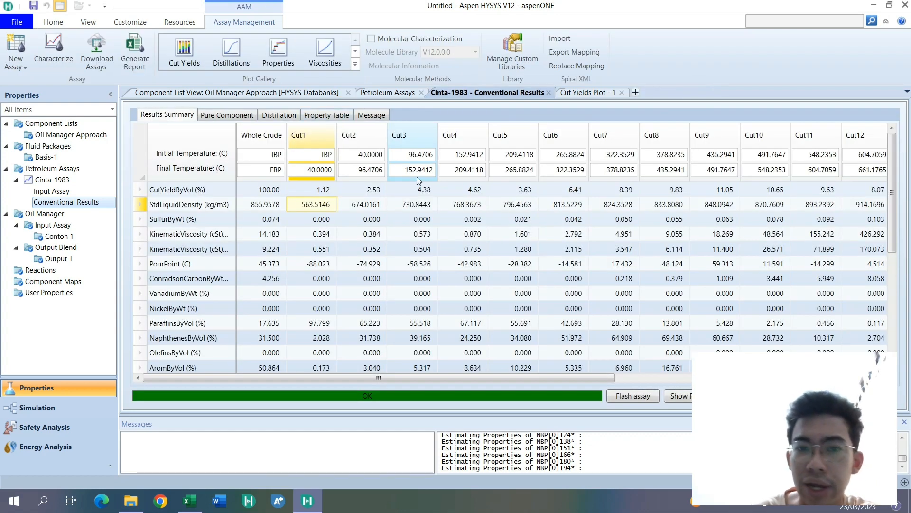
# - Set up an assay report for Cinta-1983 with the default attributes, whole crude properties, cuts and cut-property map
pyautogui.click(141, 57)
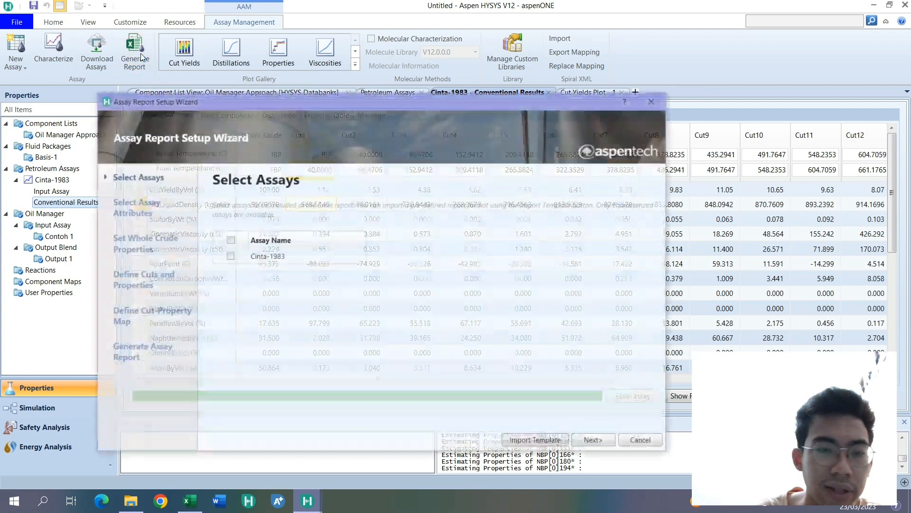
pyautogui.click(229, 240)
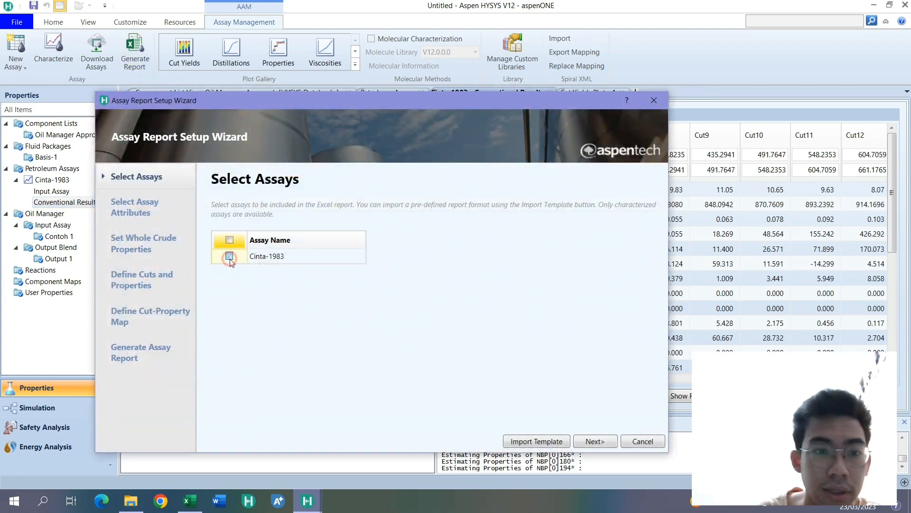
pyautogui.click(595, 441)
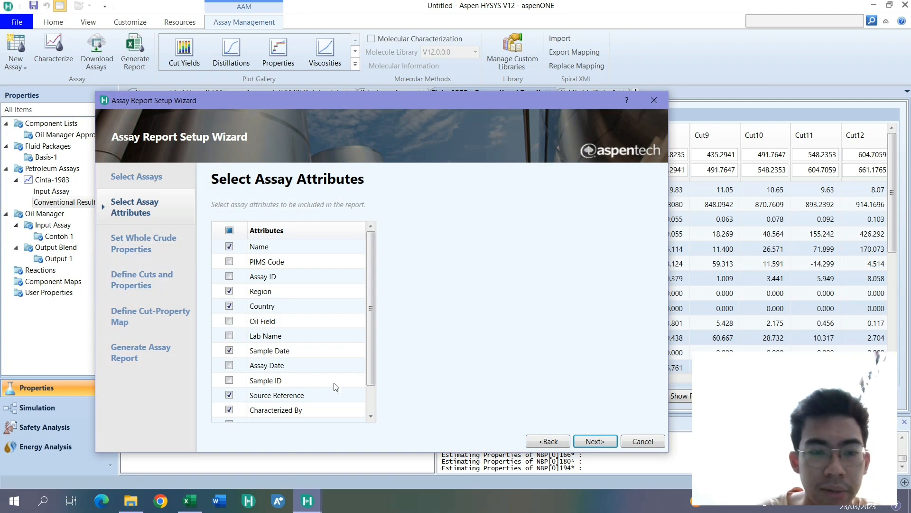
pyautogui.scroll(-2, 334, 386)
pyautogui.click(593, 440)
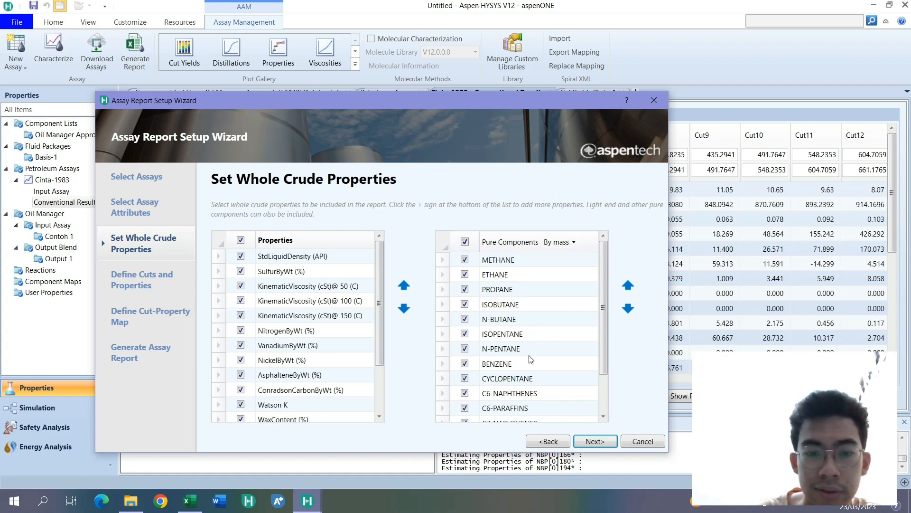
pyautogui.click(589, 437)
pyautogui.click(593, 440)
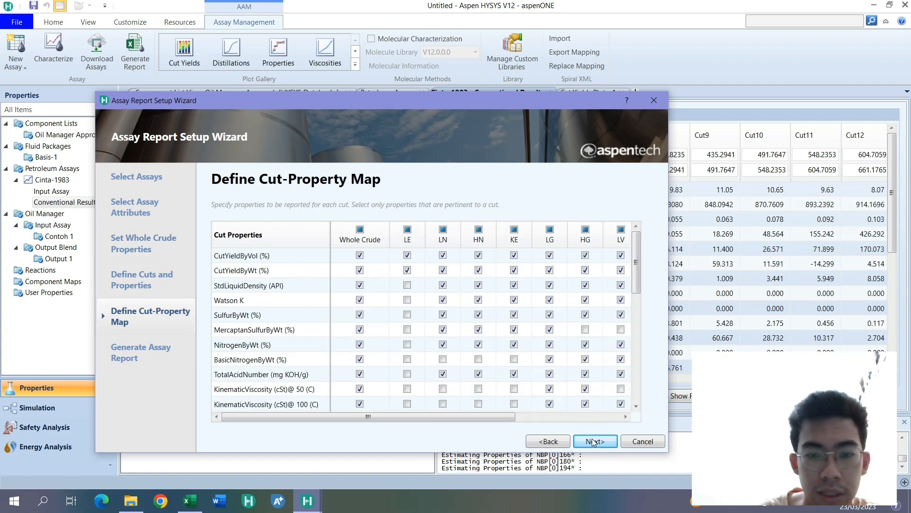
pyautogui.click(594, 441)
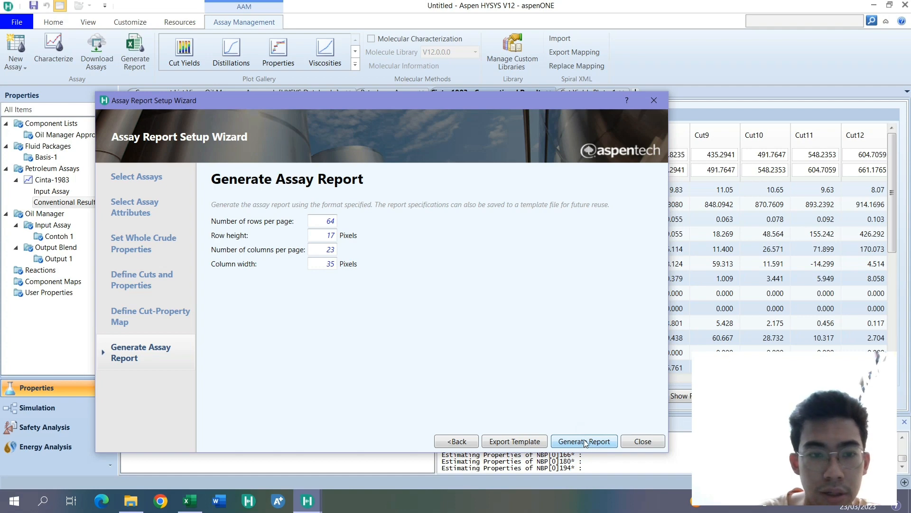
# - Generate the assay report and save it in the Downloads folder as an Excel file named Tes
pyautogui.click(585, 443)
pyautogui.scroll(5, 241, 227)
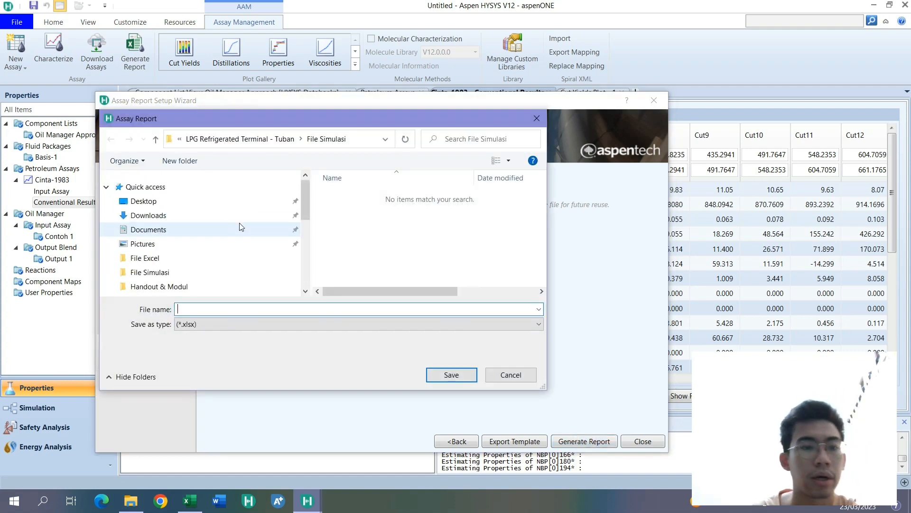
pyautogui.click(223, 215)
pyautogui.click(227, 309)
pyautogui.write('Te')
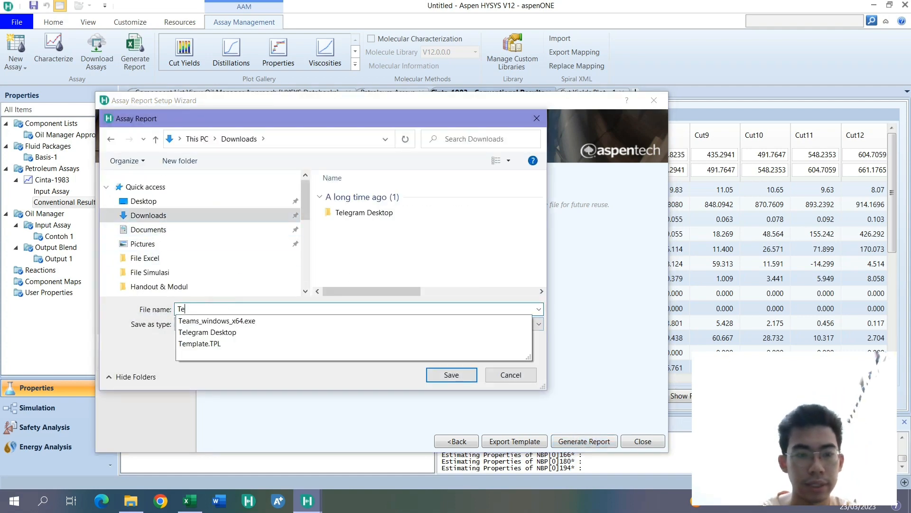
pyautogui.write('st')
pyautogui.press('Return')
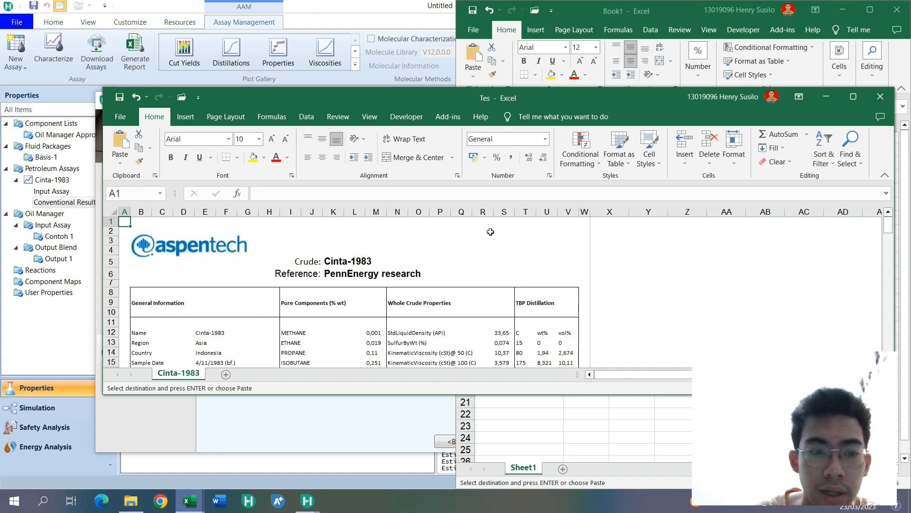
# - Examine the Cinta-1983 report in Excel, covering general information, pure components, whole crude properties, TBP distillation and cut data on both pages
pyautogui.click(853, 96)
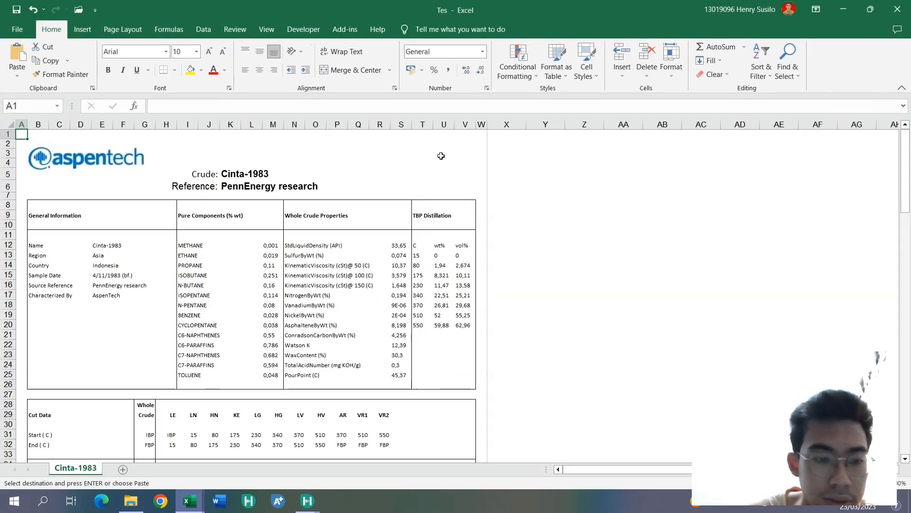
pyautogui.scroll(-6, 387, 187)
pyautogui.scroll(-5, 394, 192)
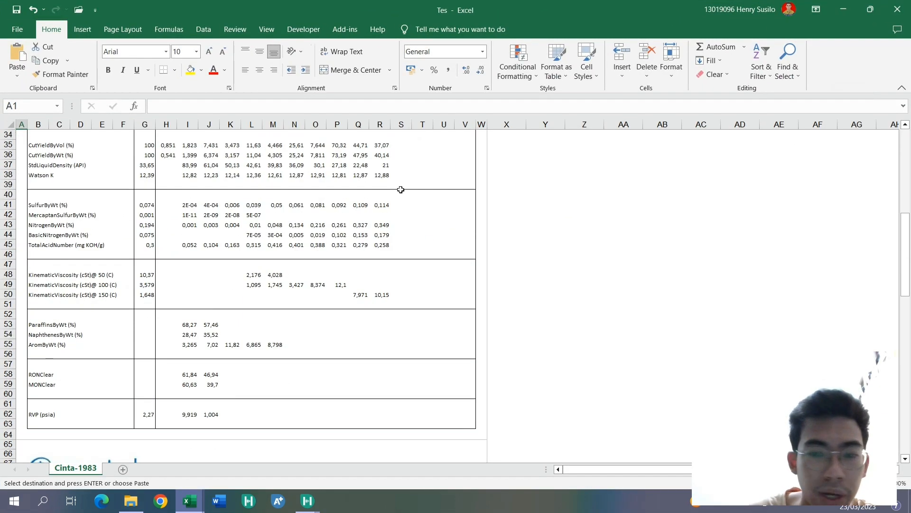
pyautogui.scroll(5, 401, 190)
pyautogui.scroll(6, 372, 205)
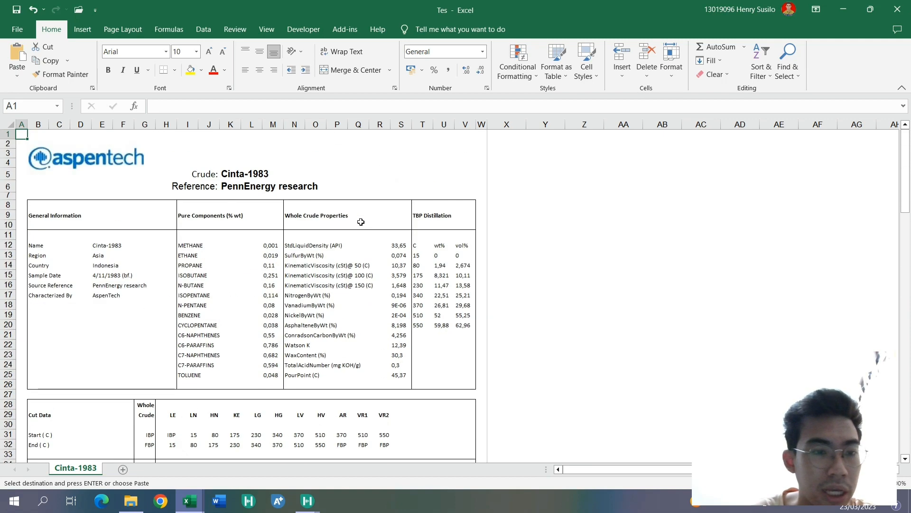
pyautogui.click(270, 247)
pyautogui.click(230, 225)
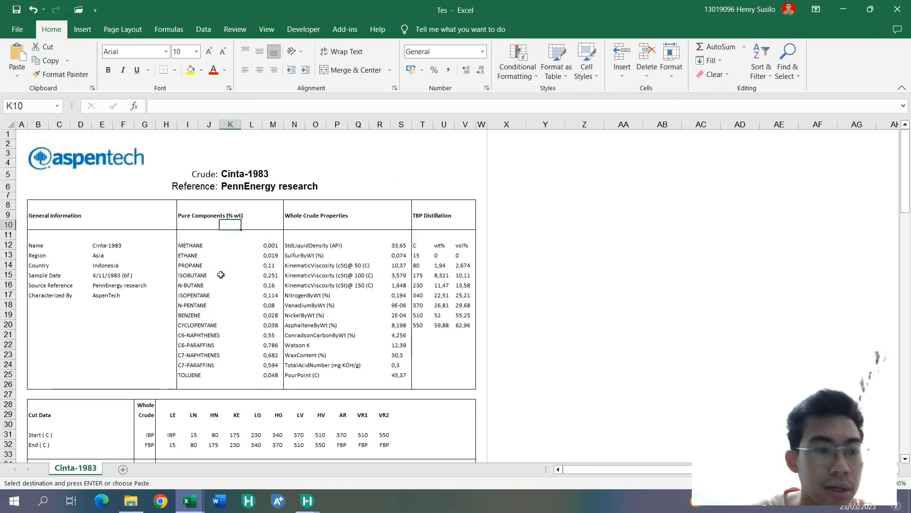
pyautogui.click(46, 245)
pyautogui.scroll(-3, 113, 286)
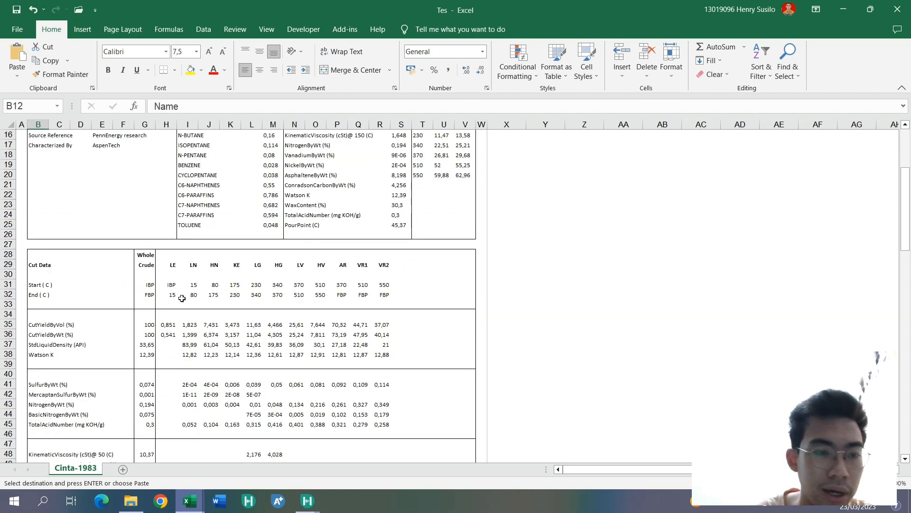
pyautogui.scroll(-5, 190, 299)
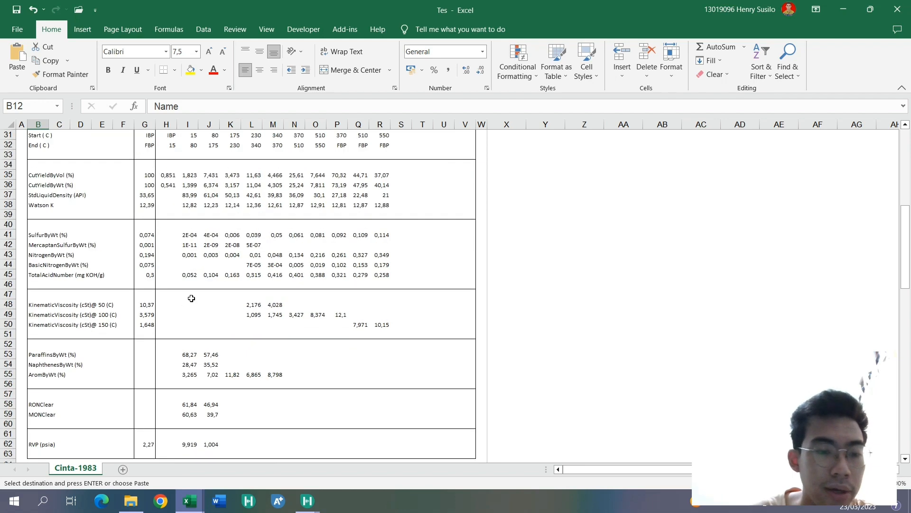
pyautogui.scroll(-14, 191, 298)
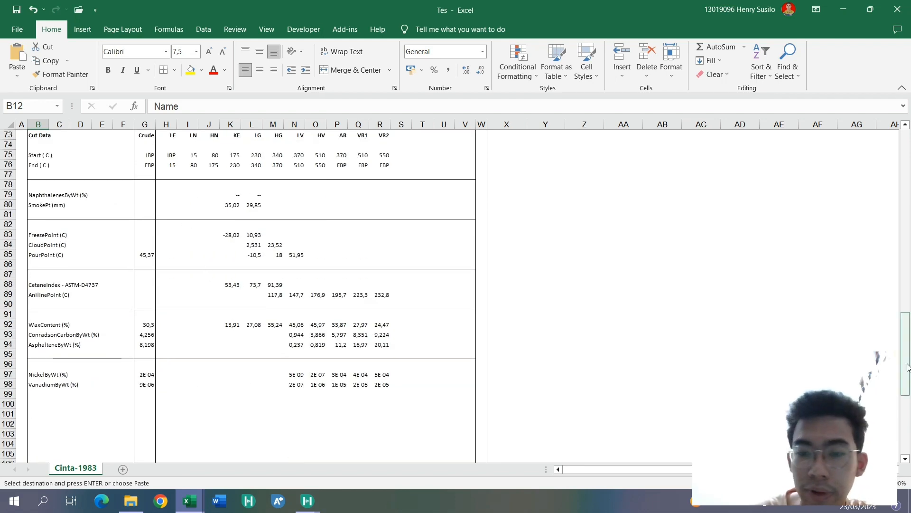
pyautogui.moveTo(908, 366); pyautogui.dragTo(873, 329)
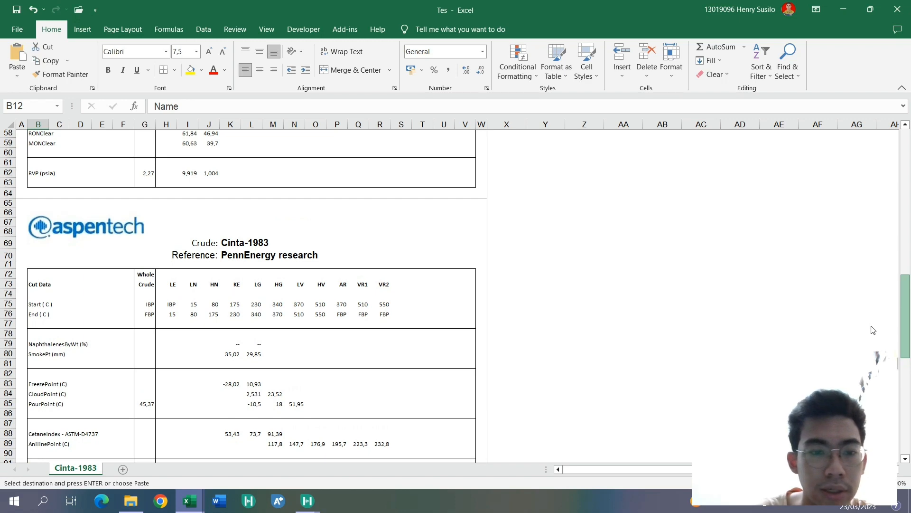
pyautogui.scroll(19, 872, 330)
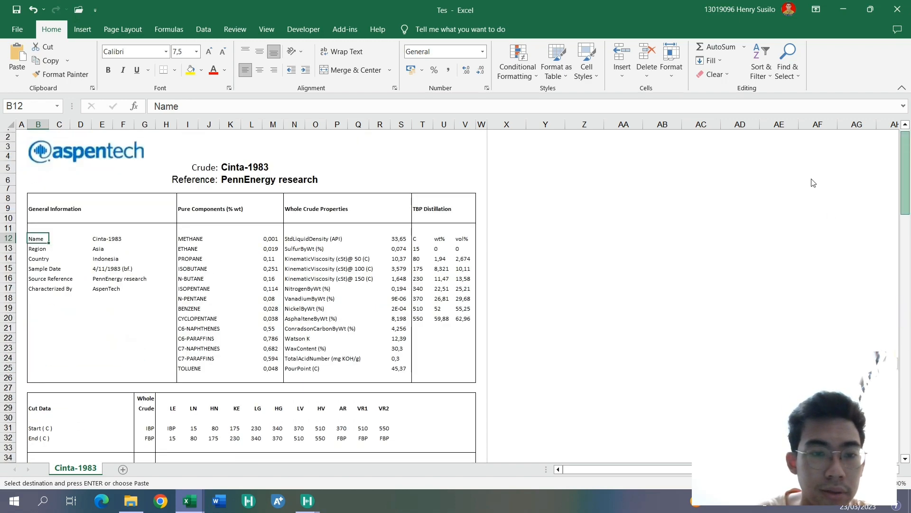
# - Switch back to Aspen HYSYS and close the Assay Report Setup Wizard
pyautogui.moveTo(314, 490)
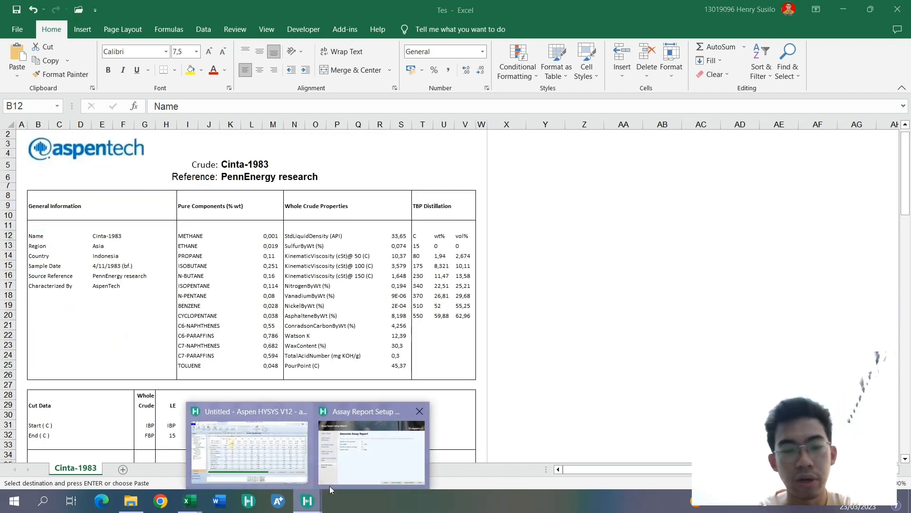
pyautogui.click(353, 475)
pyautogui.click(630, 442)
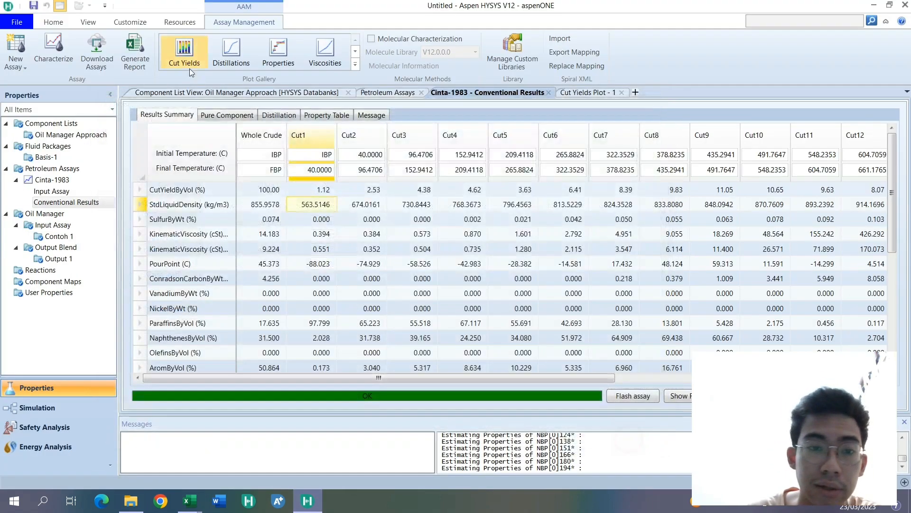
# - View the Oil Manager and Petroleum Assays summaries, and review the conventional results of Cinta-1983
pyautogui.doubleClick(74, 213)
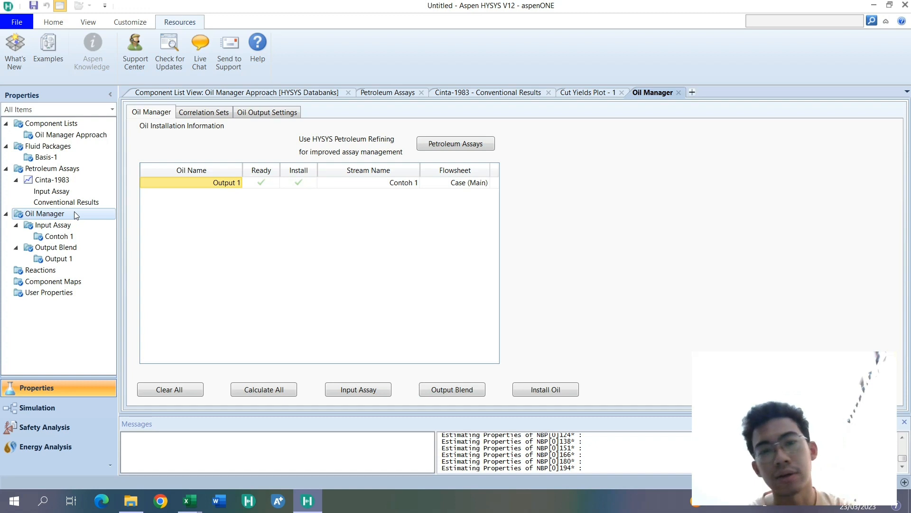
pyautogui.doubleClick(85, 173)
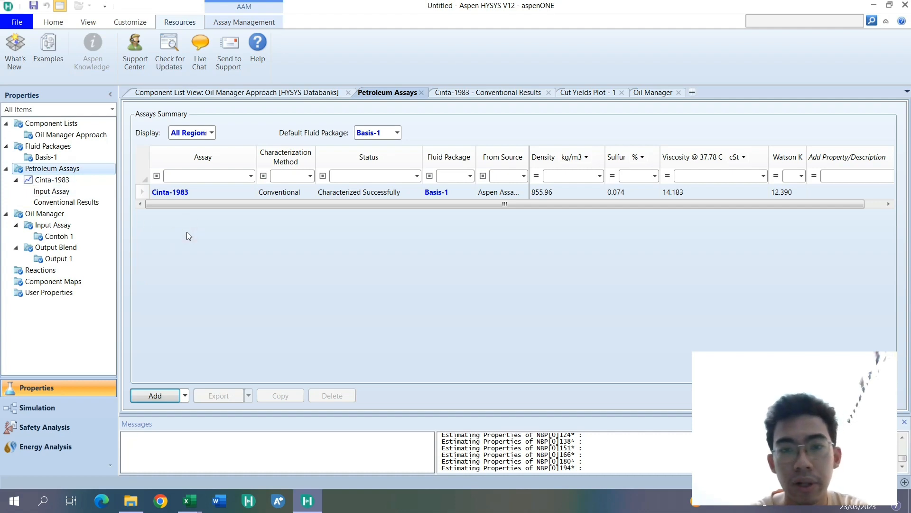
pyautogui.doubleClick(104, 202)
pyautogui.scroll(-5, 317, 228)
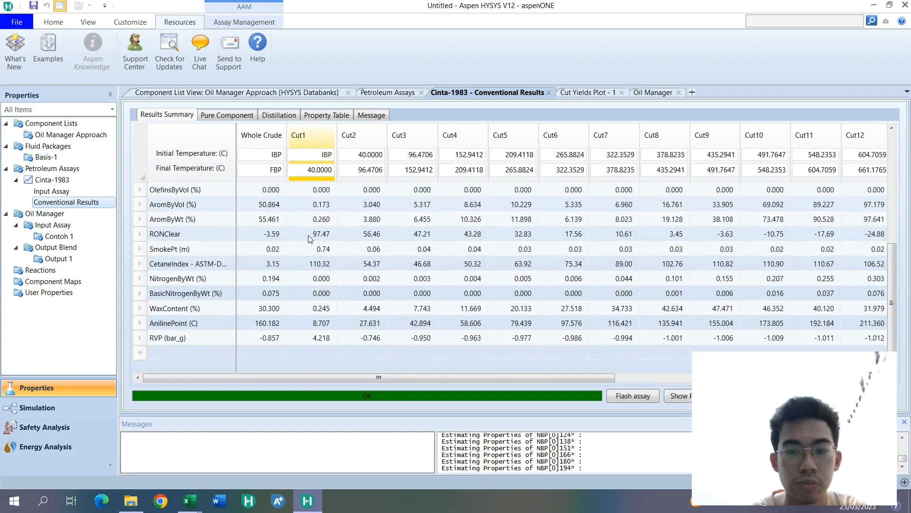
pyautogui.scroll(5, 309, 242)
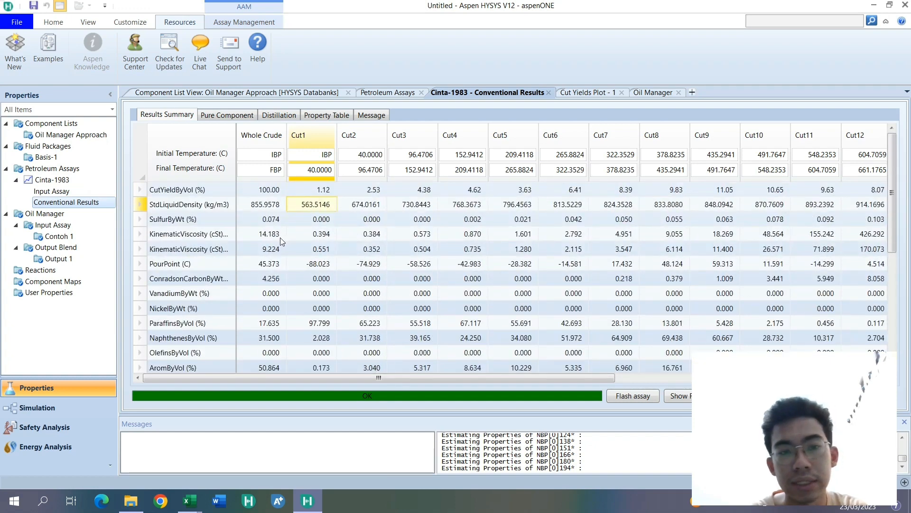